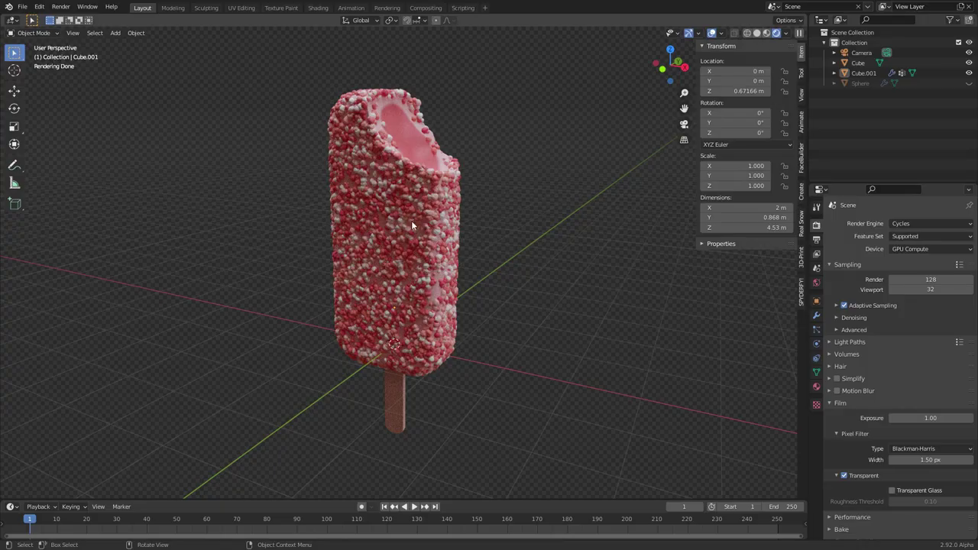
- Examine the finished ice-cream bar model from several angles
middle_click_drag(411, 225, 456, 225)
scroll(456, 225, "down", 2)
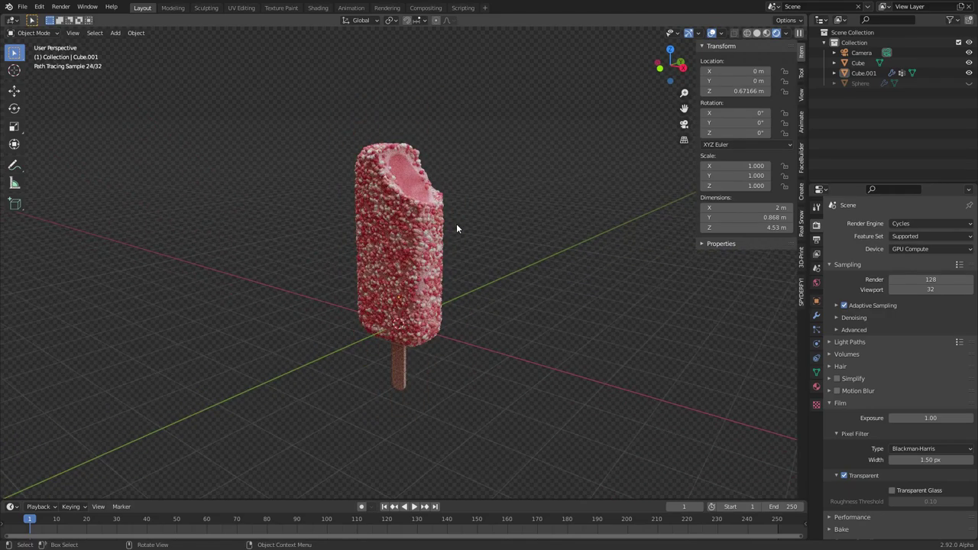
middle_click_drag(450, 238, 432, 251)
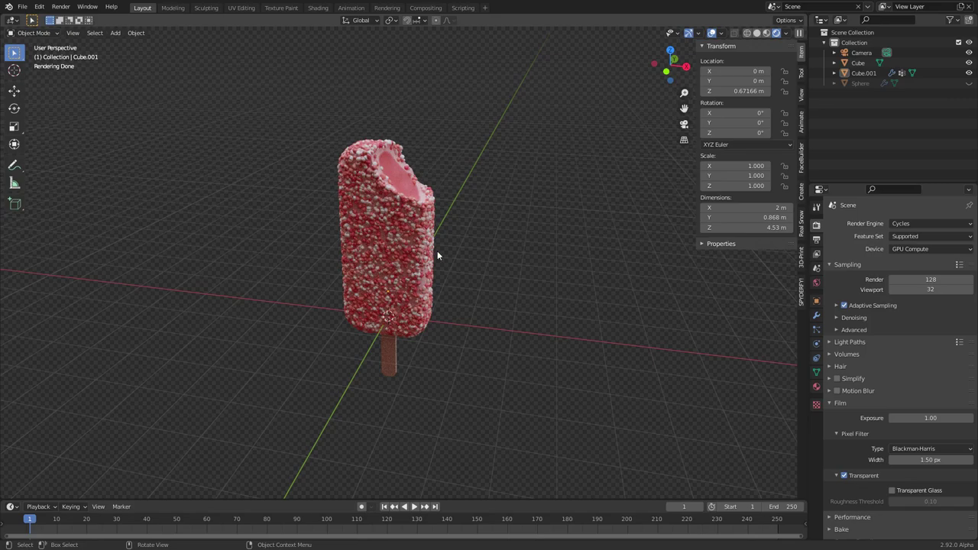
middle_click_drag(416, 234, 413, 235)
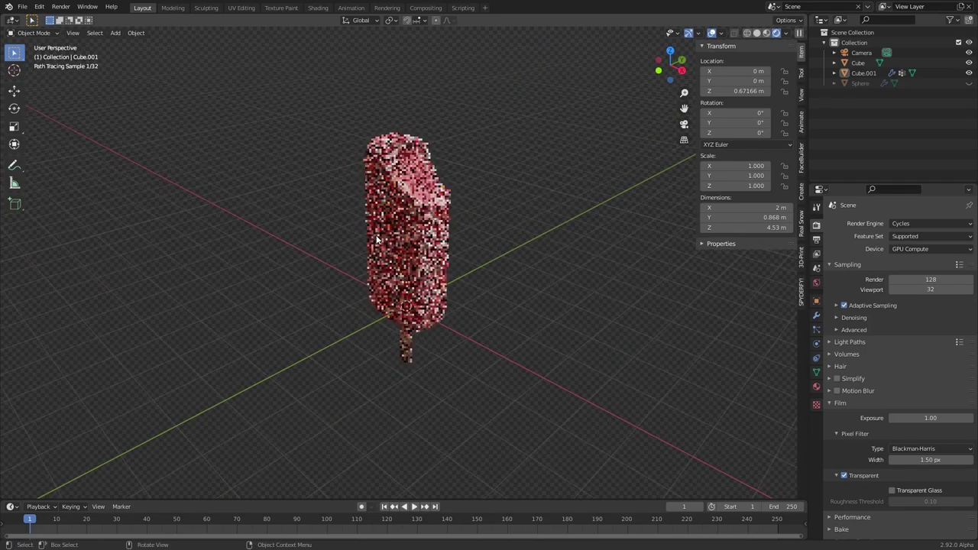
scroll(420, 239, "up", 2)
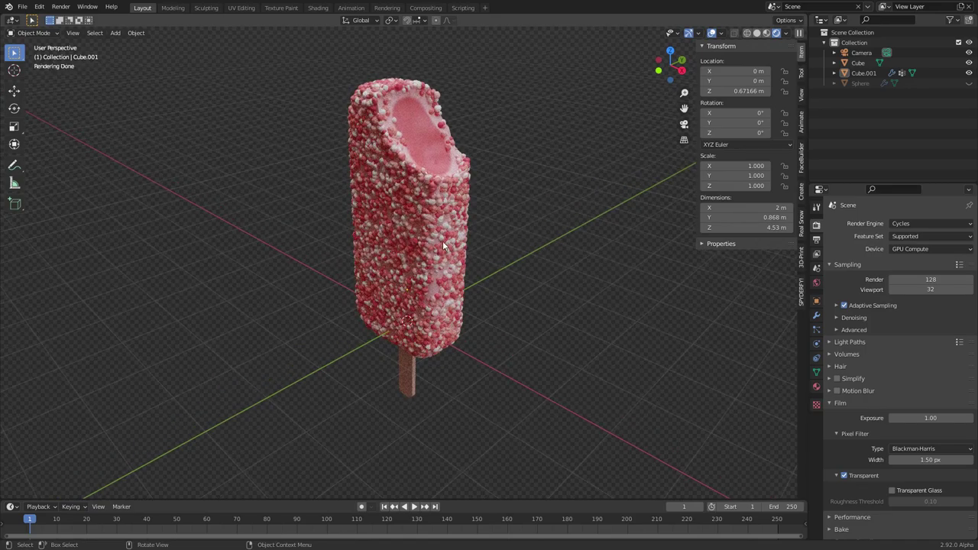
middle_click_drag(441, 242, 463, 235)
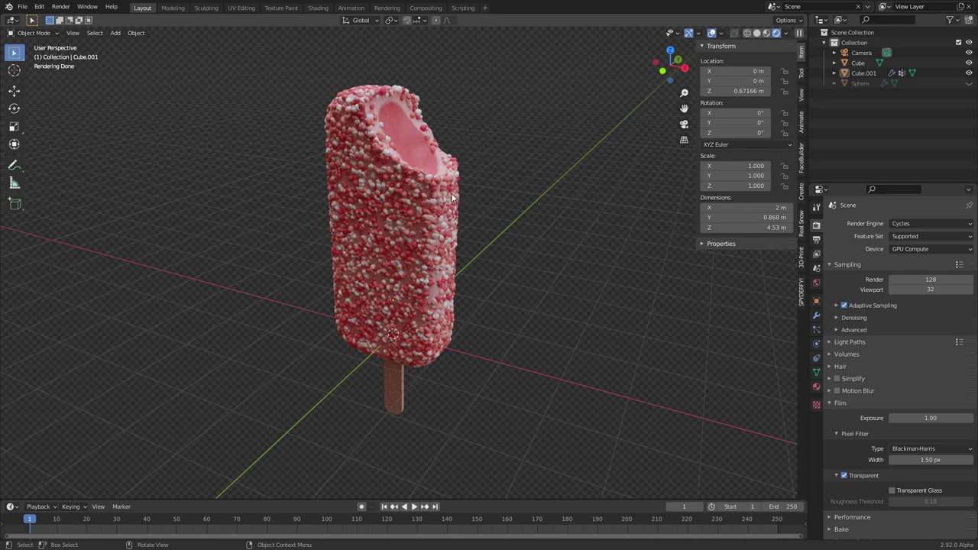
- Create a new file from the General template
key("ctrl+n")
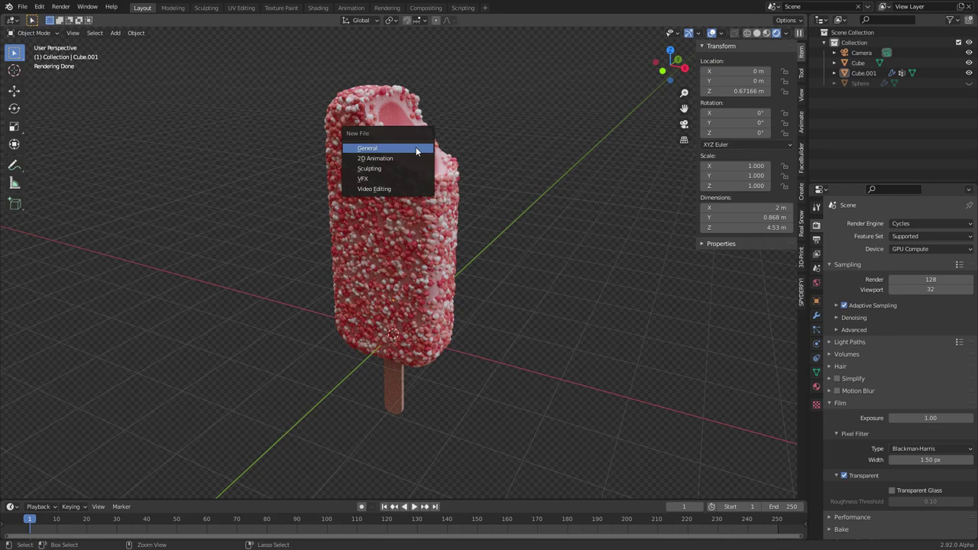
left_click(417, 148)
left_click(508, 298)
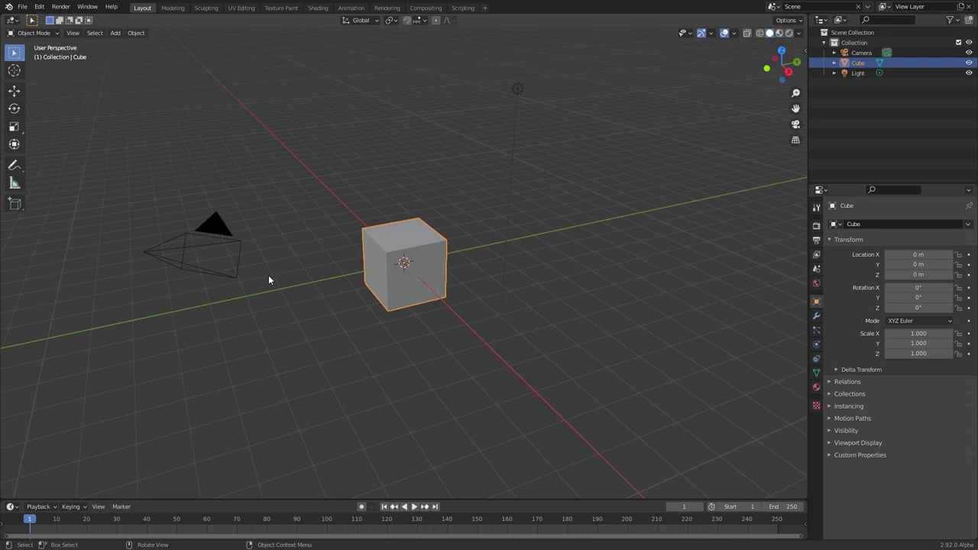
- Take the window out of fullscreen to uncover the desktop and view the reference image 4336-small.jpg
key("q")
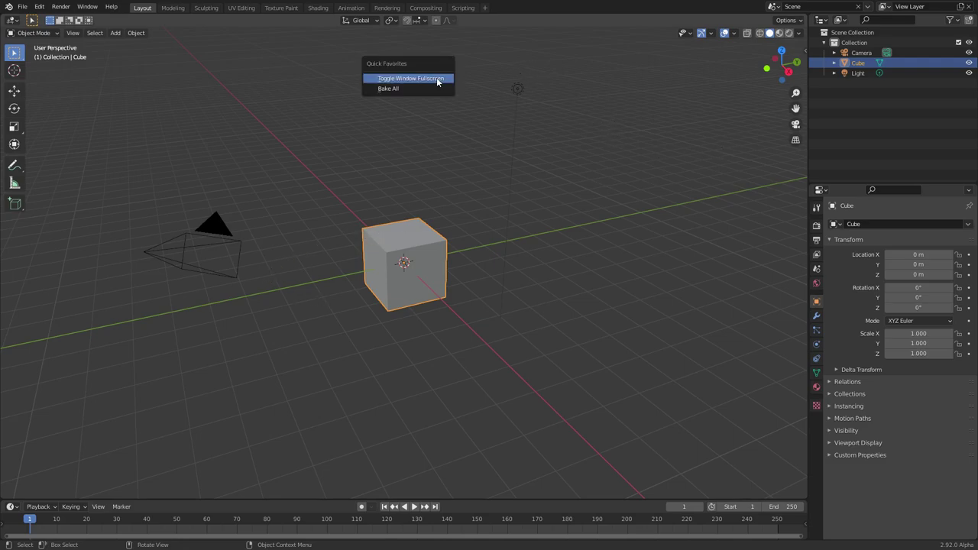
left_click(438, 80)
left_click_drag(515, 8, 575, 88)
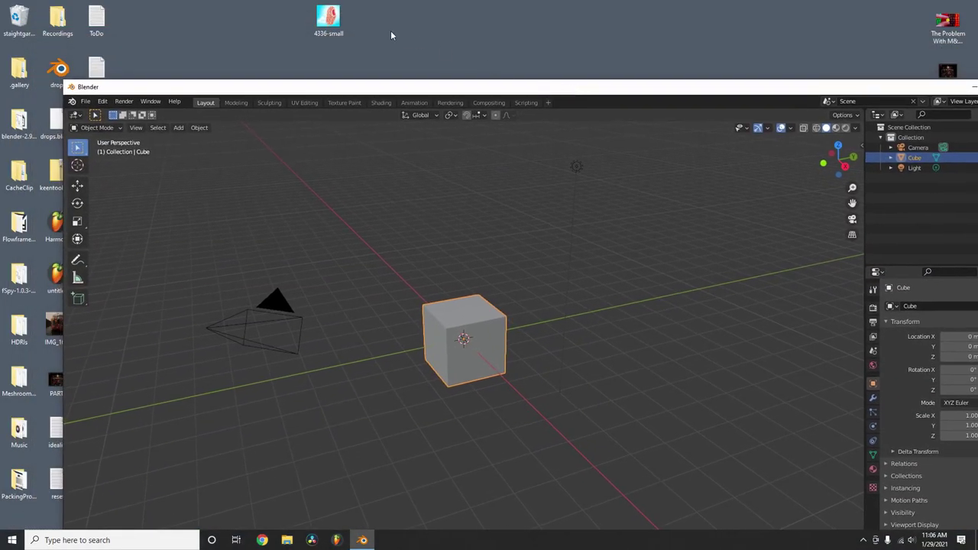
double_click(331, 31)
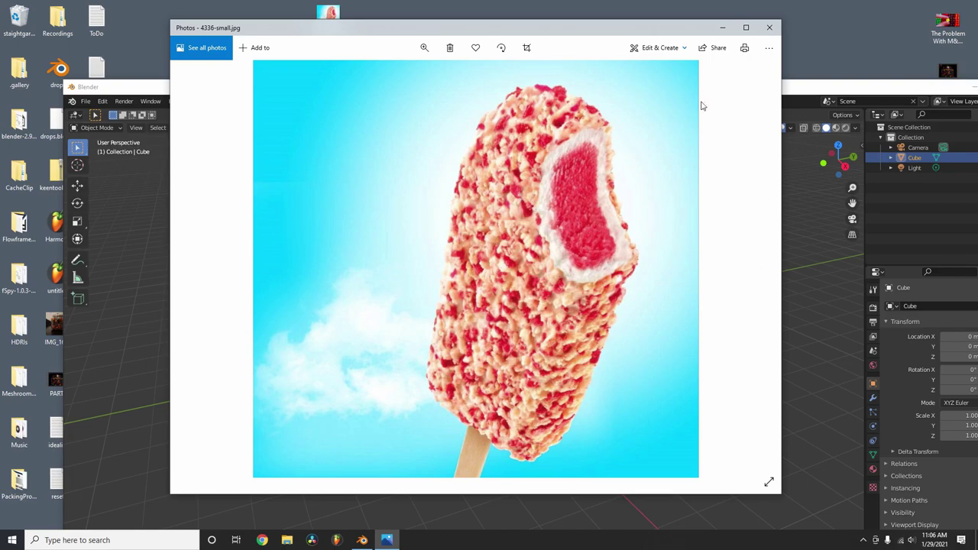
left_click(768, 31)
- Bring the 4336-small image into the 3D scene as a reference and return the window to fullscreen
left_click_drag(328, 20, 405, 194)
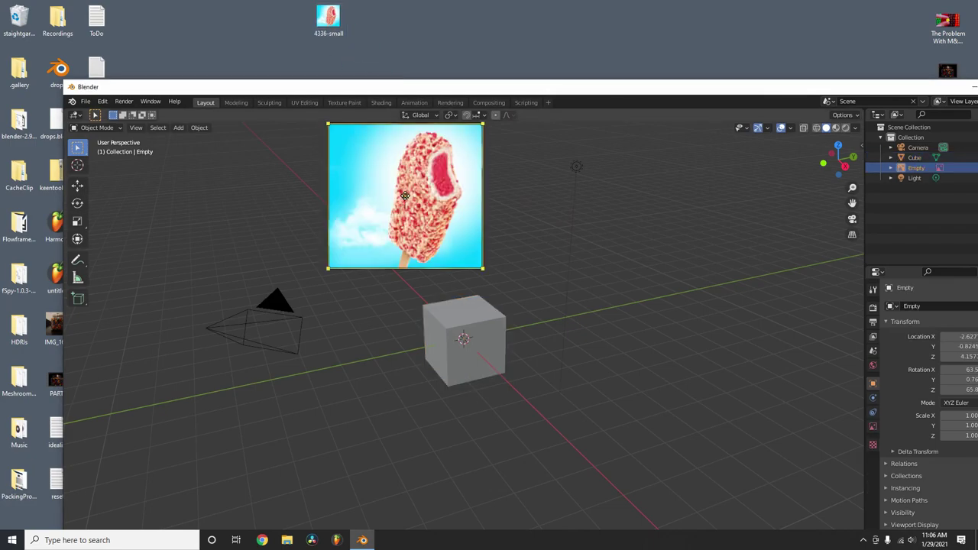
double_click(532, 87)
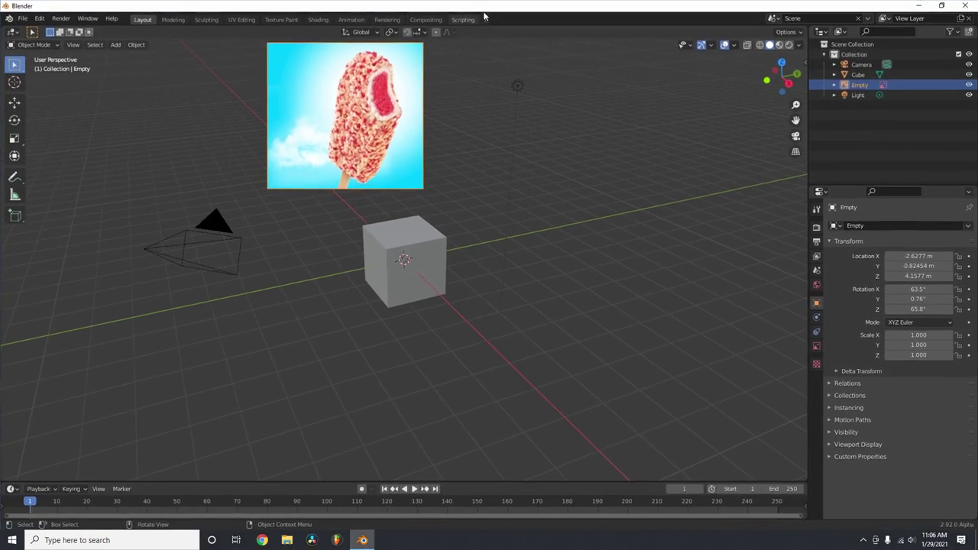
key("q")
left_click(380, 117)
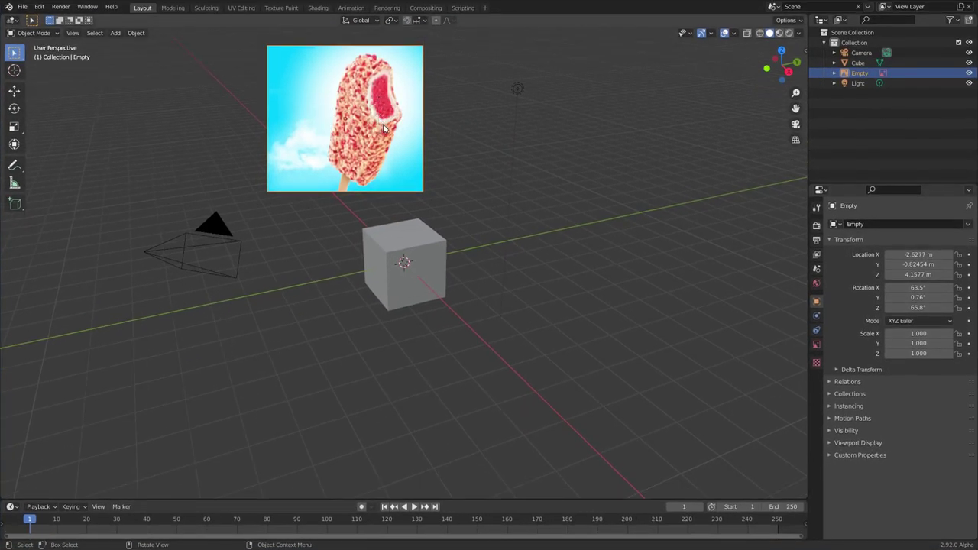
- Set the reference image's location to 0 m on all axes and its rotation to X 90°, Y 0°, Z 0°
key("n")
left_click_drag(735, 72, 735, 91)
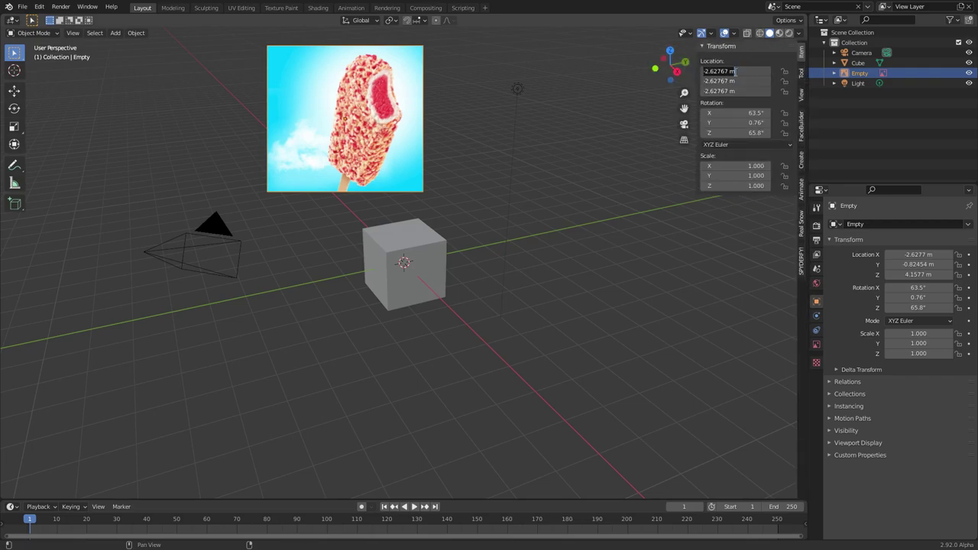
type("0")
key("Return")
key("BackSpace")
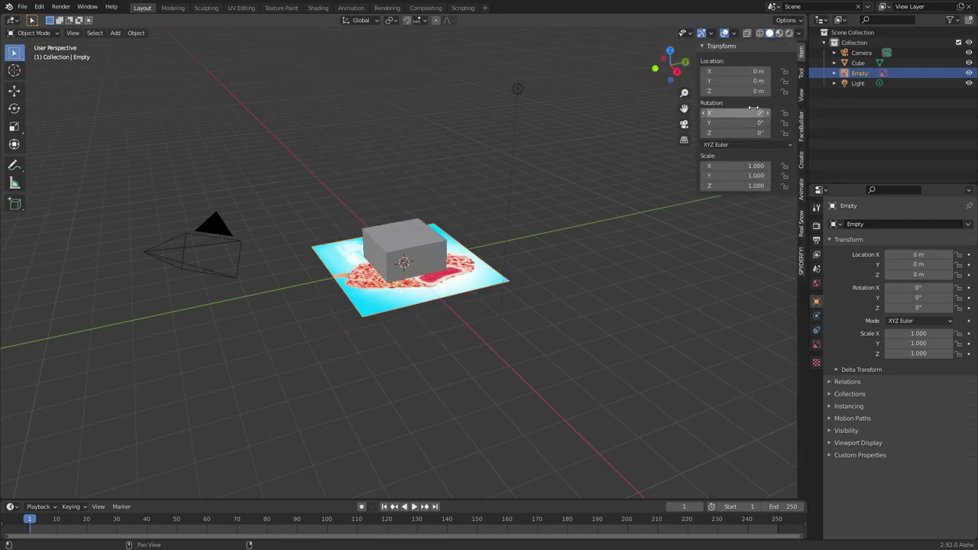
left_click(750, 113)
type("90")
key("Return")
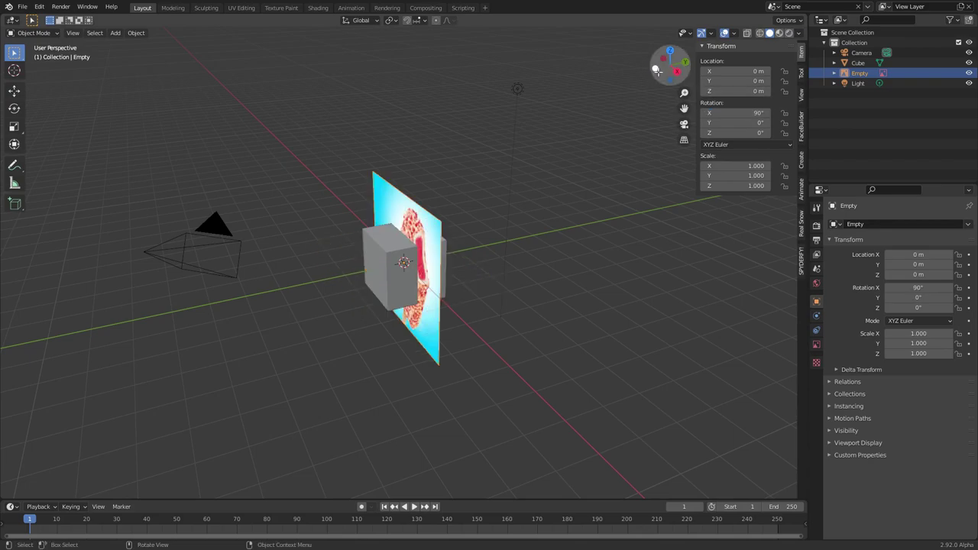
- In the front view, move the reference image beside the cube to about X 7.69 m, Z 0.59 m
key("KP_1")
key("g")
left_click(757, 195)
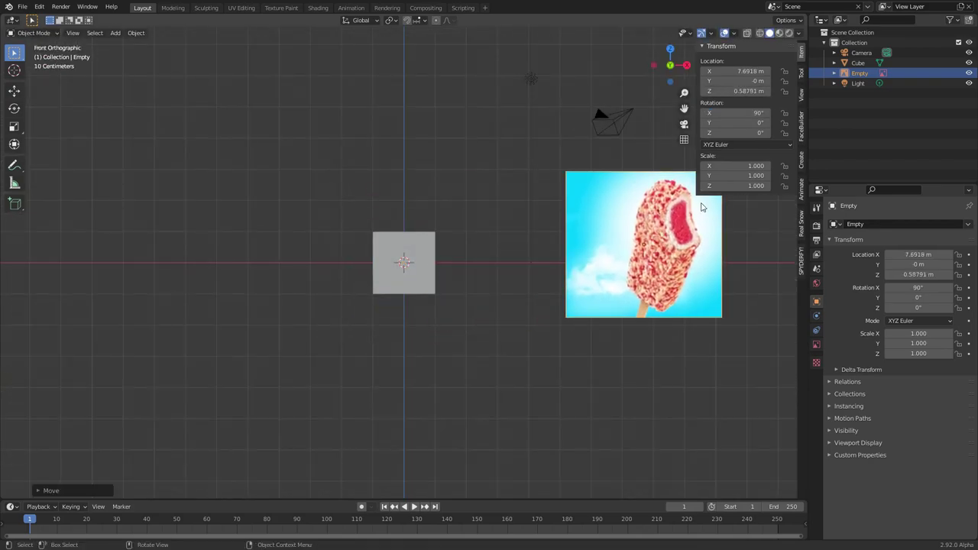
scroll(539, 224, "up", 1)
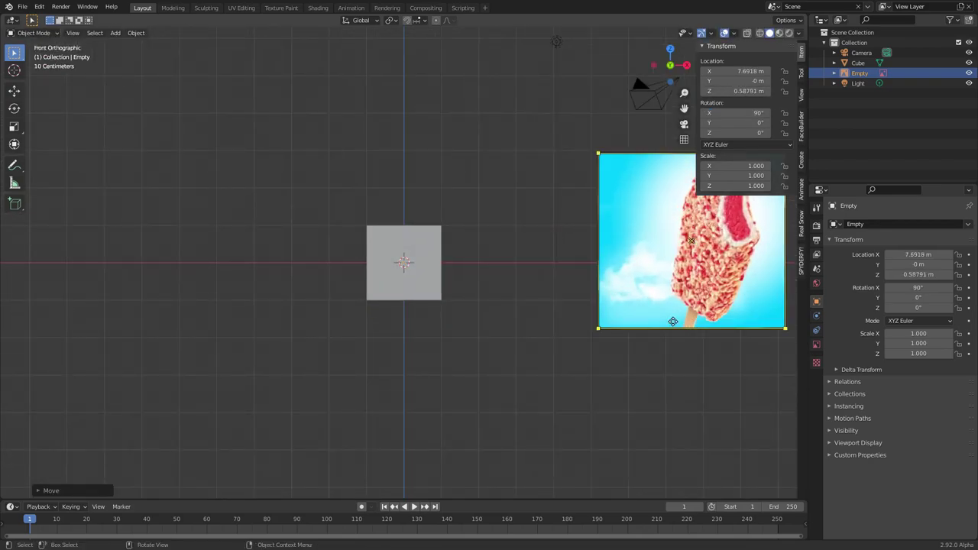
- In Edit Mode, scale the cube's mesh down along X into a narrow bar and stretch it along Z to about 3 m tall
scroll(468, 261, "up", 3)
left_click(451, 260)
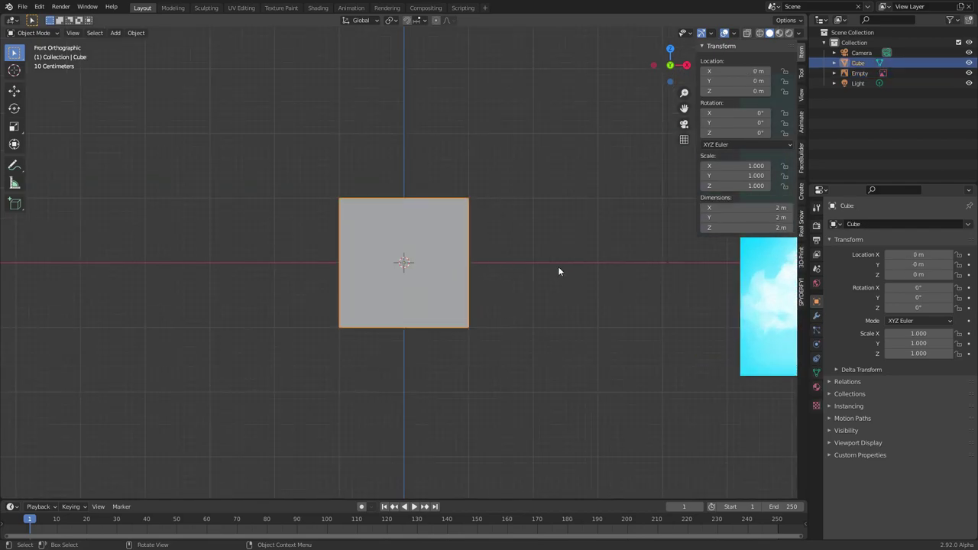
scroll(505, 246, "down", 3)
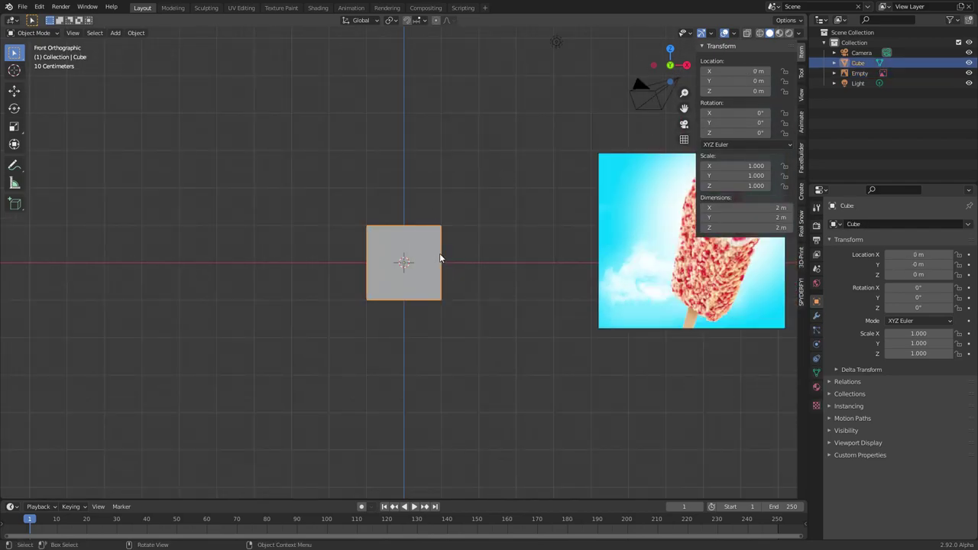
key("KP_Divide")
key("Tab")
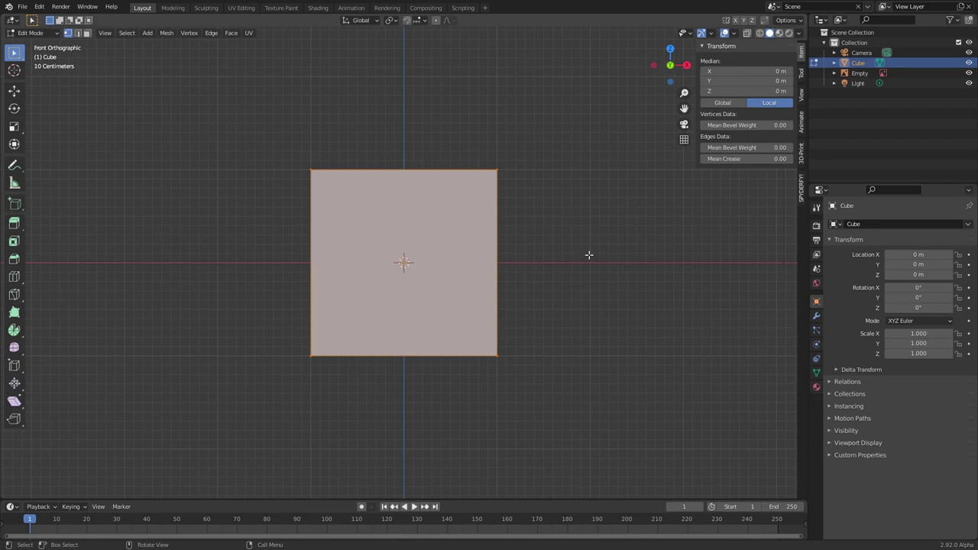
key("s")
key("x")
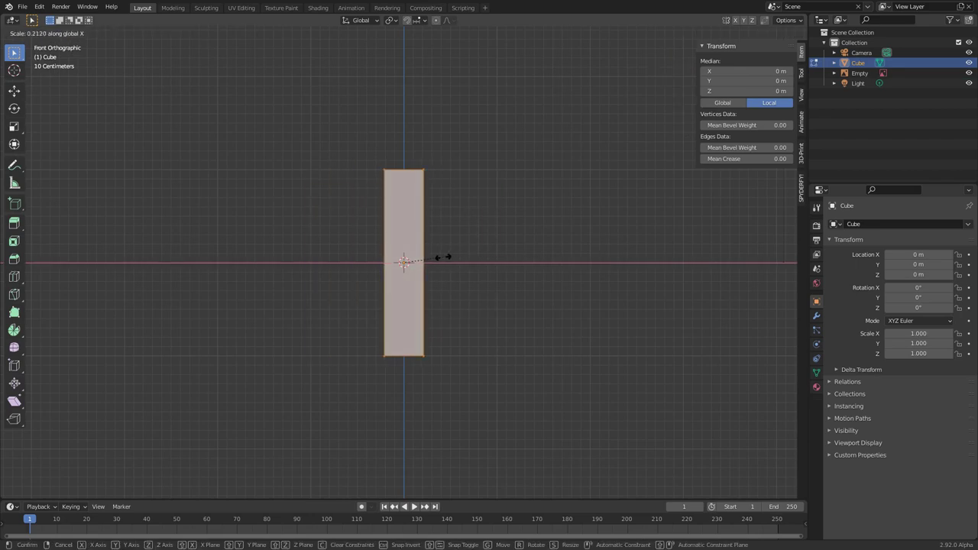
left_click(433, 257)
key("s")
key("z")
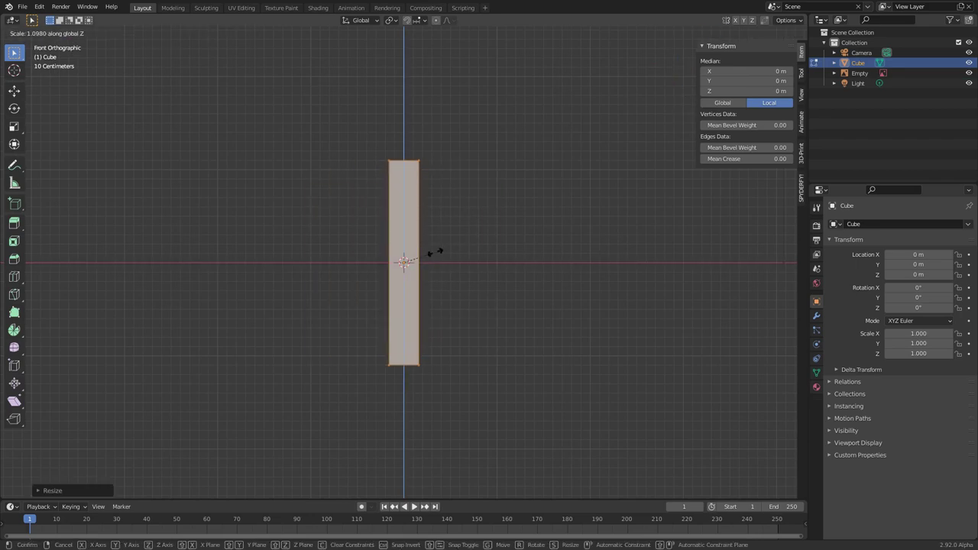
left_click(444, 243)
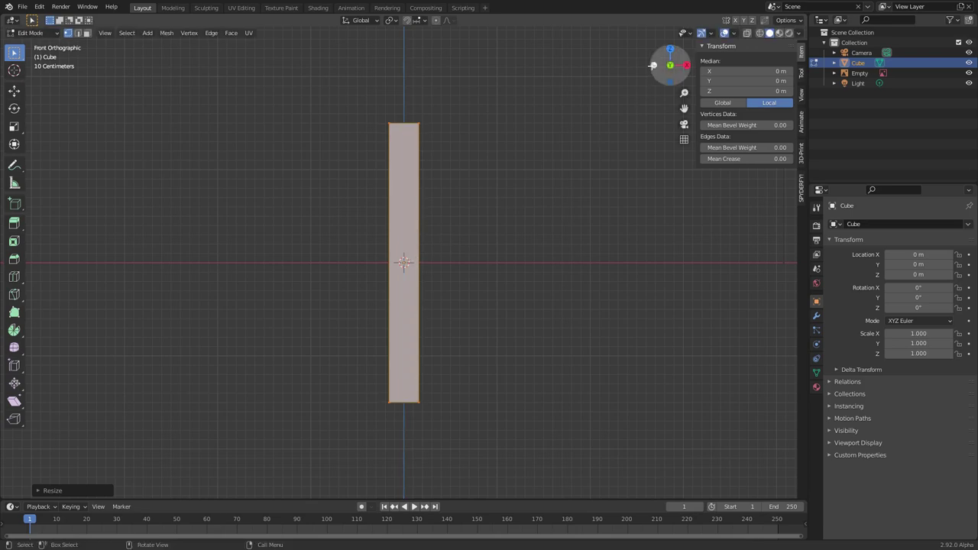
- From the side view, scale the bar along Y into a thin stick about 0.07 m thick
left_click(653, 65)
key("s")
key("y")
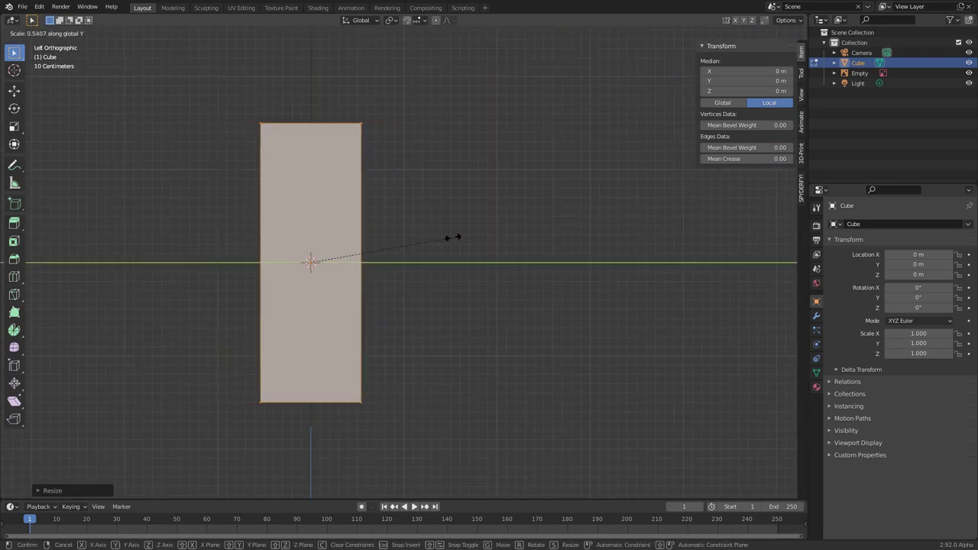
left_click(327, 253)
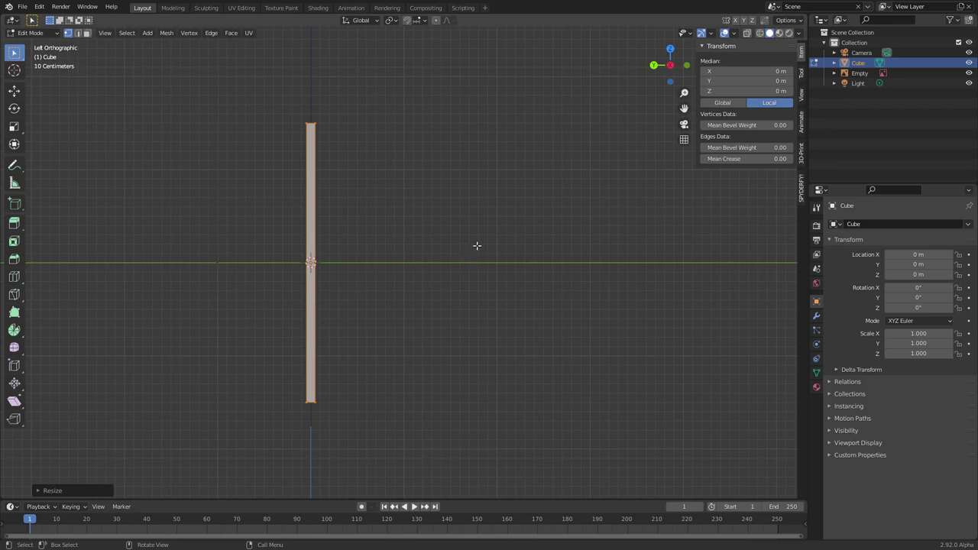
key("s")
key("y")
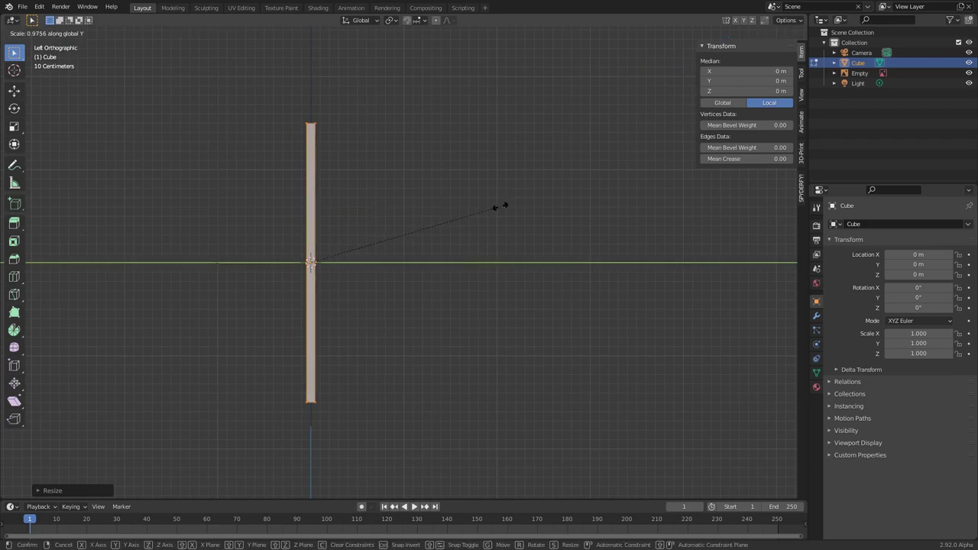
left_click(449, 216)
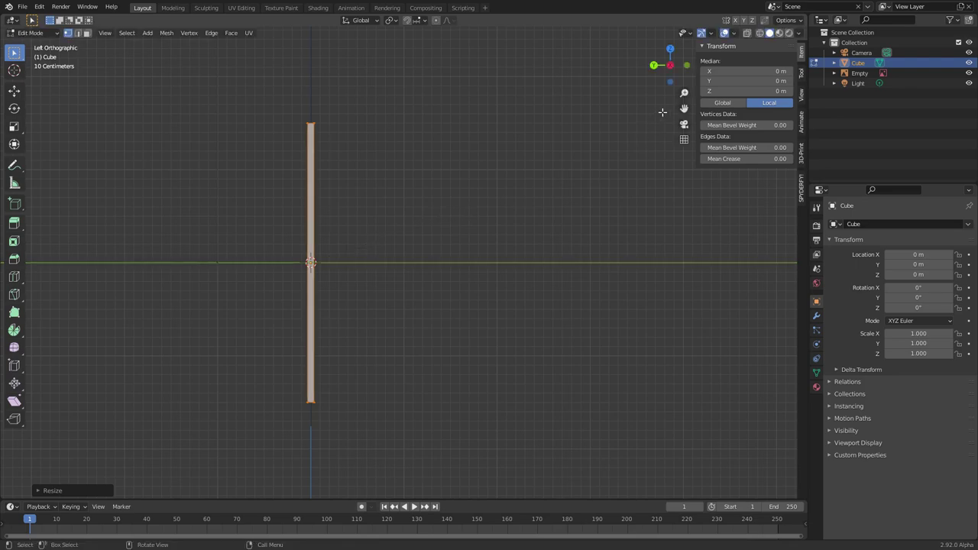
- Scale the stick along X to a width of about 0.29 m
left_click(688, 66)
scroll(428, 361, "up", 4)
middle_click_drag(426, 372, 370, 394, "shift")
scroll(440, 215, "down", 4)
key("s")
key("x")
left_click(532, 144)
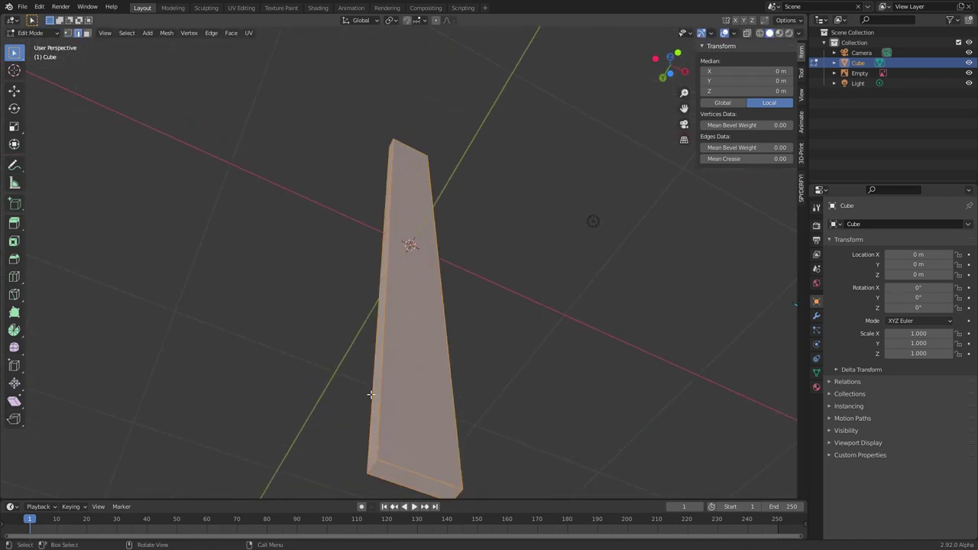
- Bevel the two corner edges at the stick's lower end with 7 segments and a width of about 0.118 m, then leave Edit Mode
left_click(371, 467)
middle_click_drag(454, 429, 299, 335, "shift")
left_click(348, 319, "shift")
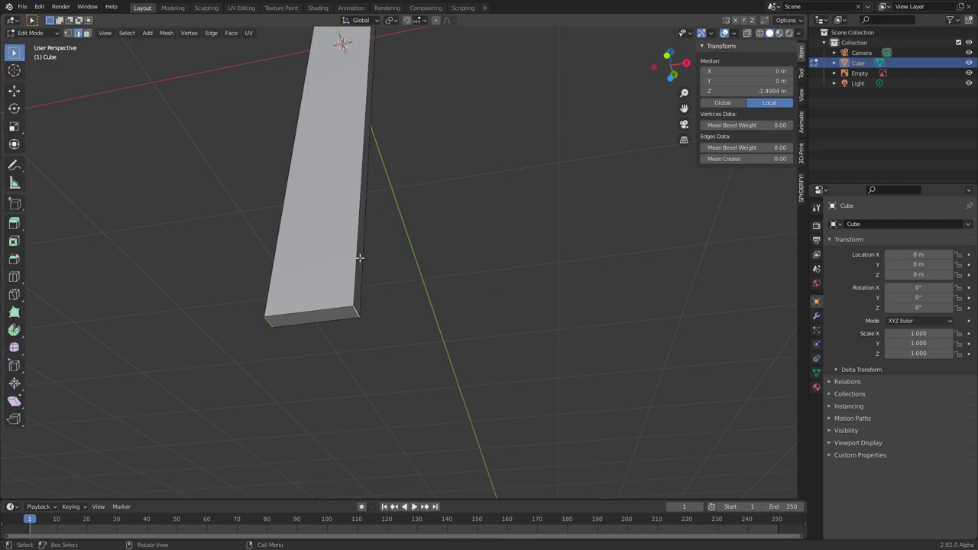
key("ctrl+b")
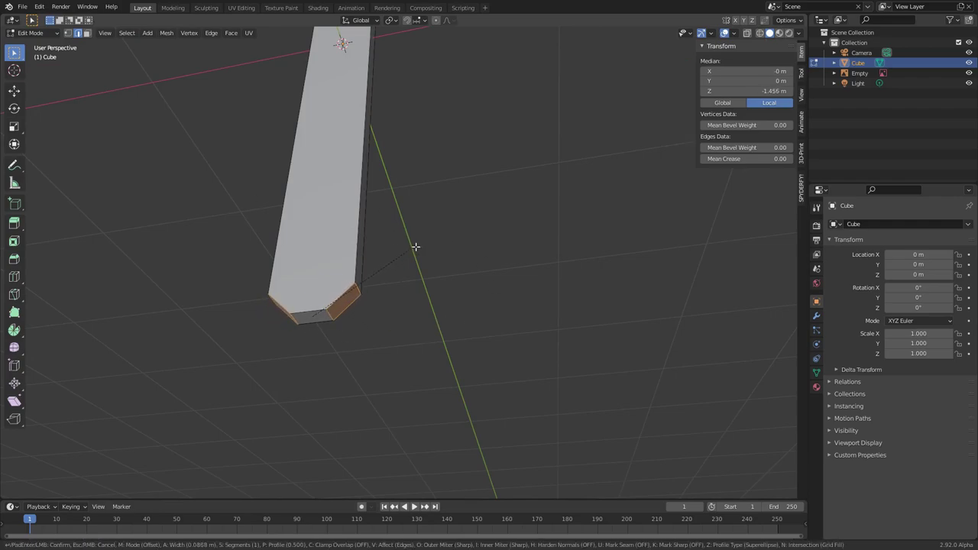
scroll(451, 246, "up", 6)
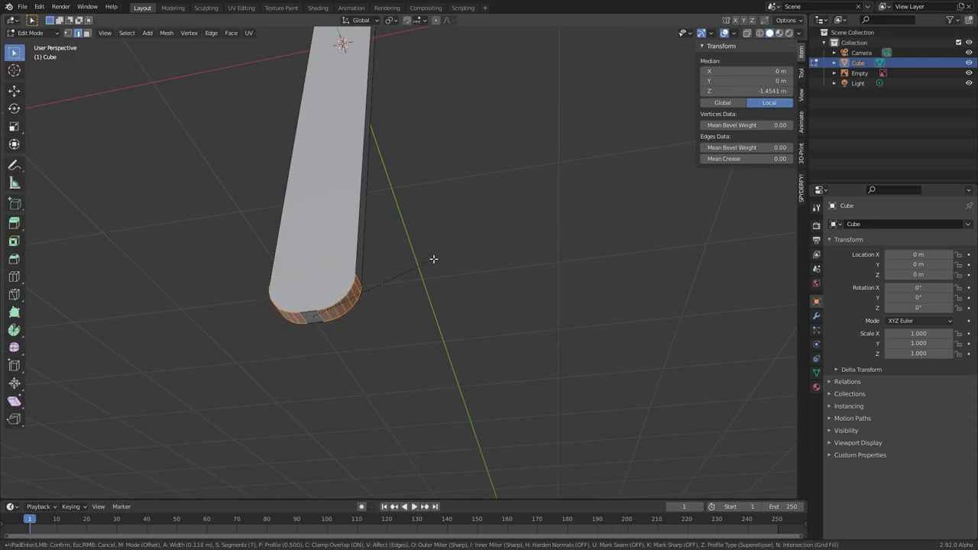
left_click(433, 259)
key("Tab")
scroll(427, 257, "down", 5)
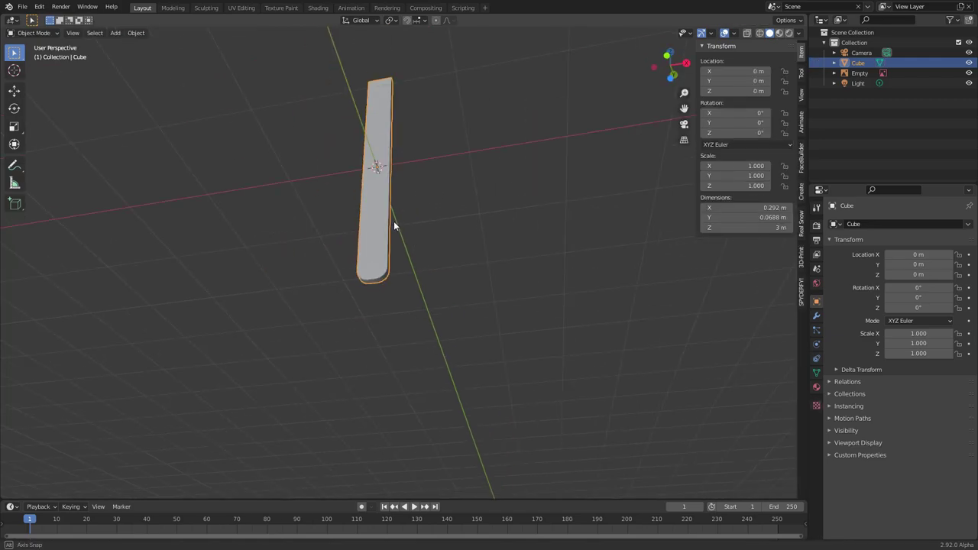
middle_click_drag(393, 221, 459, 223)
scroll(372, 226, "up", 4)
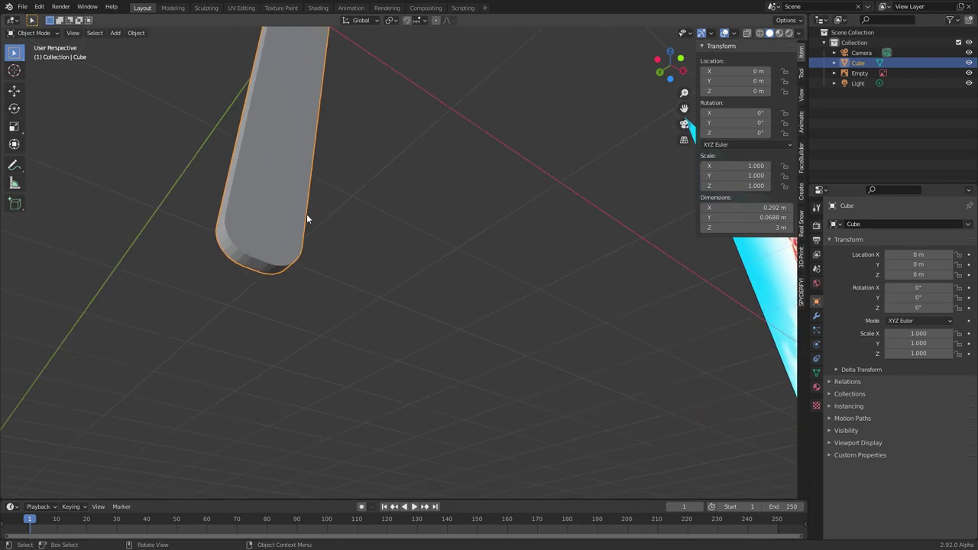
middle_click_drag(298, 225, 346, 225)
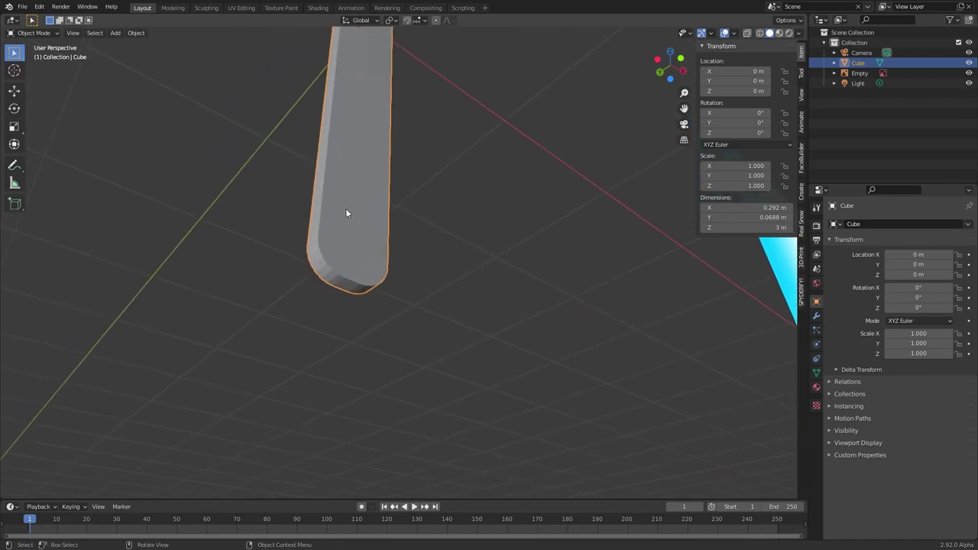
- Shade the stick smooth and enable Auto Smooth at 30° in its normals settings
right_click(345, 213)
left_click(345, 207)
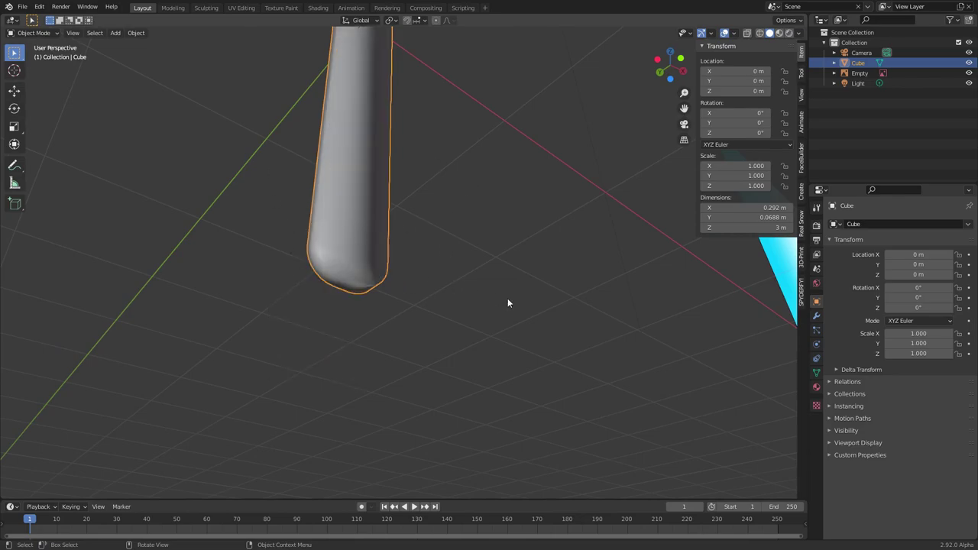
left_click(816, 373)
left_click(847, 399)
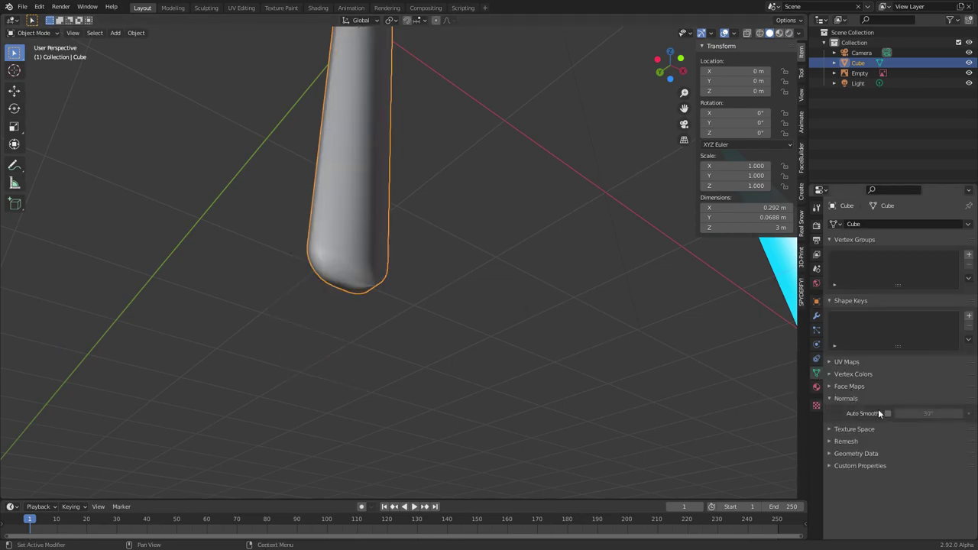
left_click(887, 414)
scroll(347, 224, "down", 5)
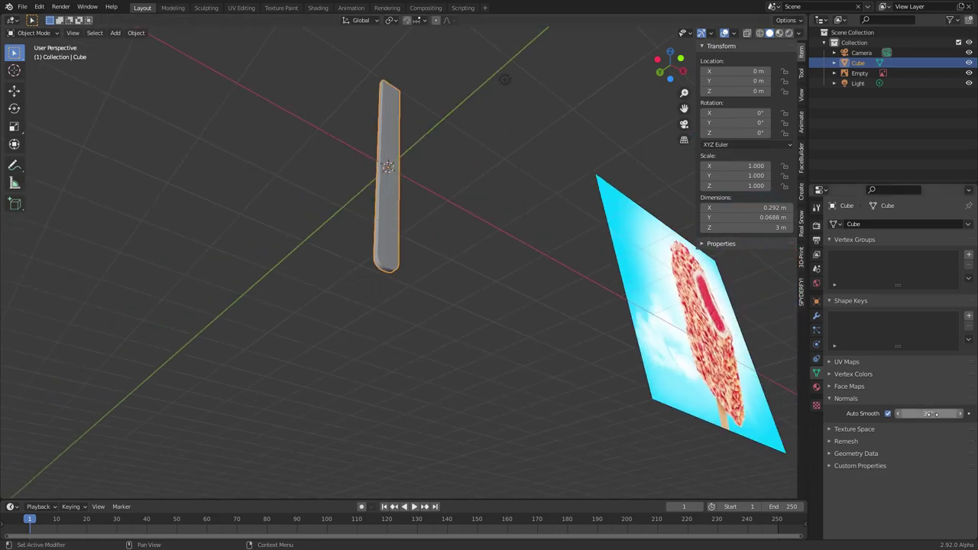
scroll(418, 307, "up", 8)
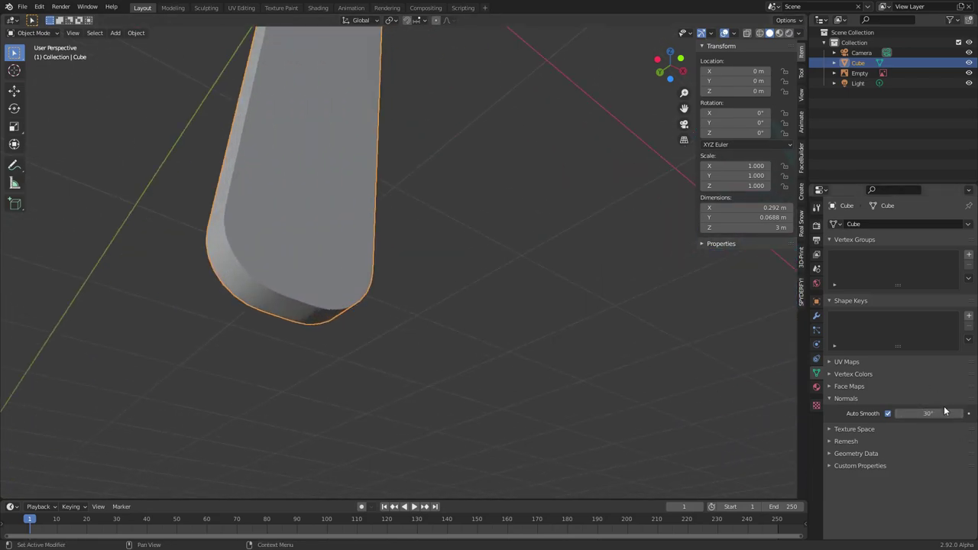
left_click(888, 414)
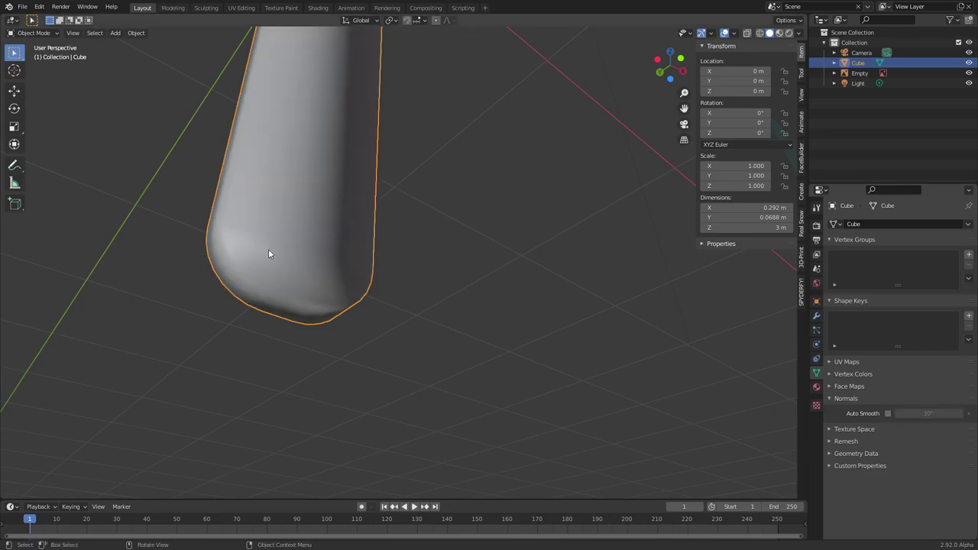
left_click(888, 414)
scroll(366, 273, "down", 6)
- From the front view, add a cube around the stick and move it up along Z to about 0.64 m
left_click(657, 59)
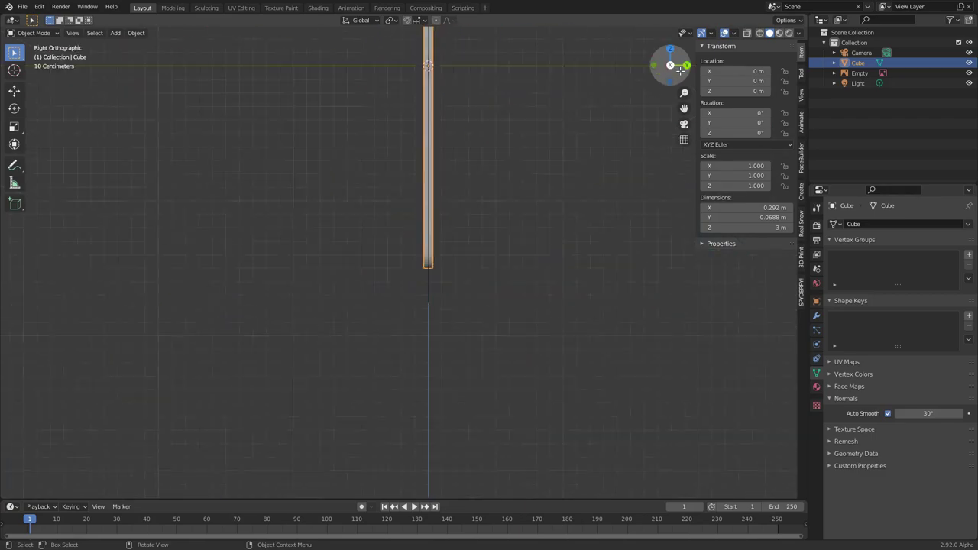
left_click(655, 65)
scroll(489, 119, "down", 5)
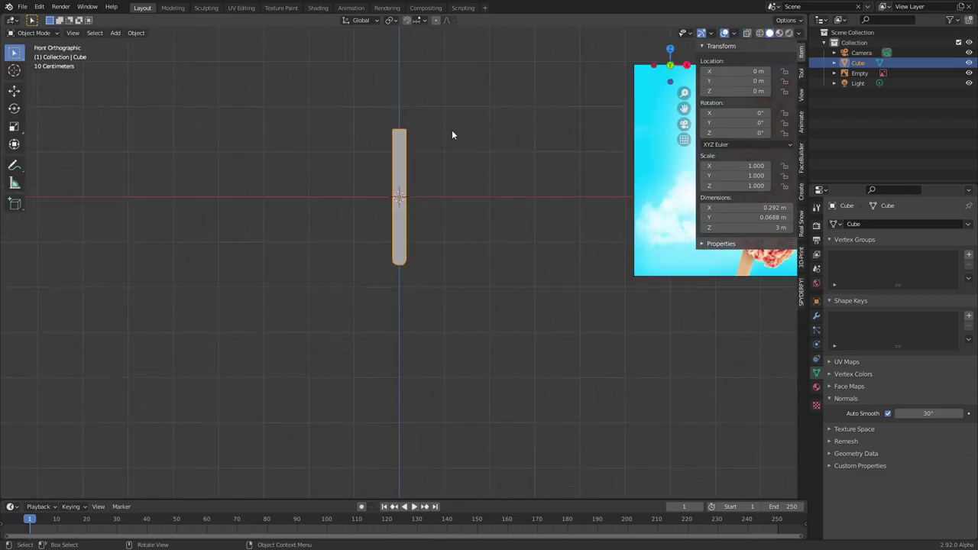
middle_click_drag(452, 130, 423, 226, "shift")
scroll(360, 201, "up", 3)
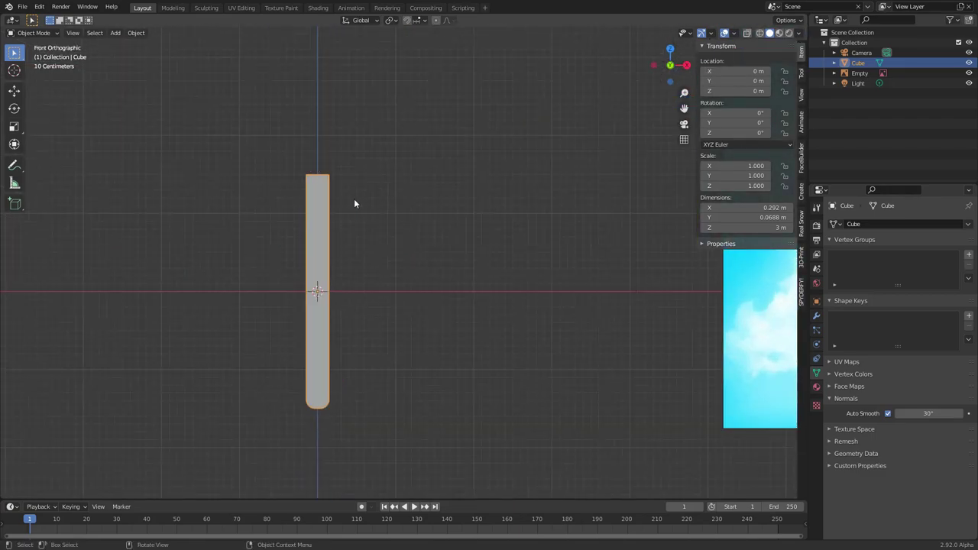
key("shift+a")
mouse_move(198, 94)
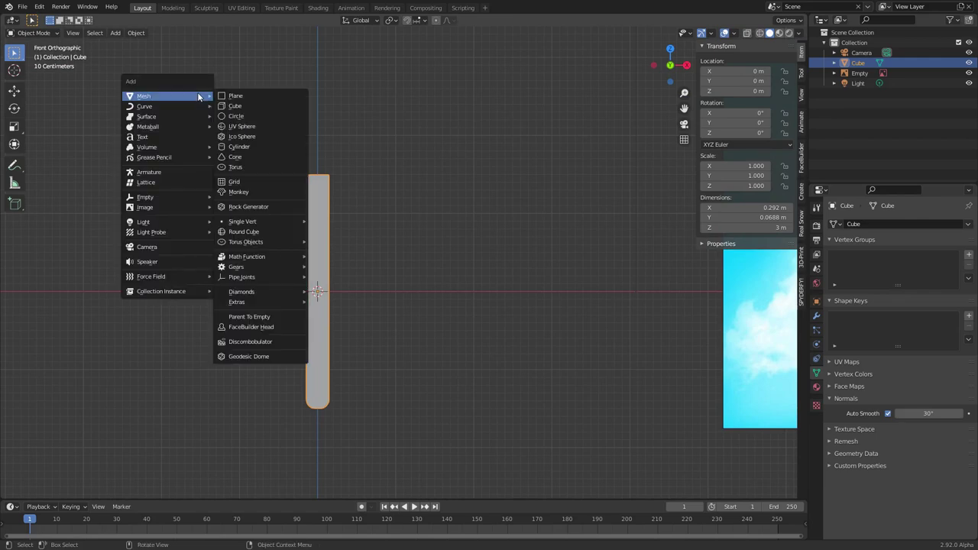
left_click(243, 106)
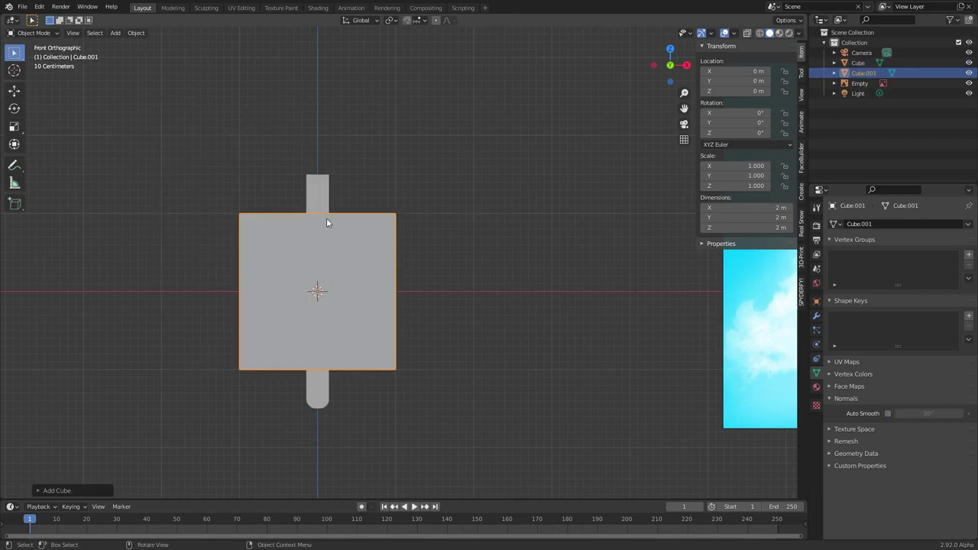
key("z")
left_click(351, 195)
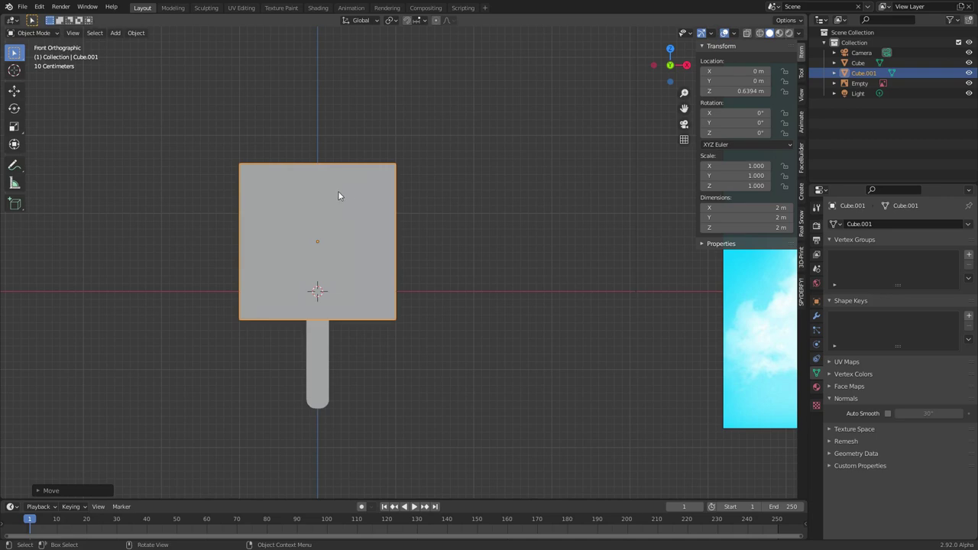
- In Edit Mode with wireframe shading, raise the new cube's top face about 2.65 m along Z
key("Tab")
left_click(760, 34)
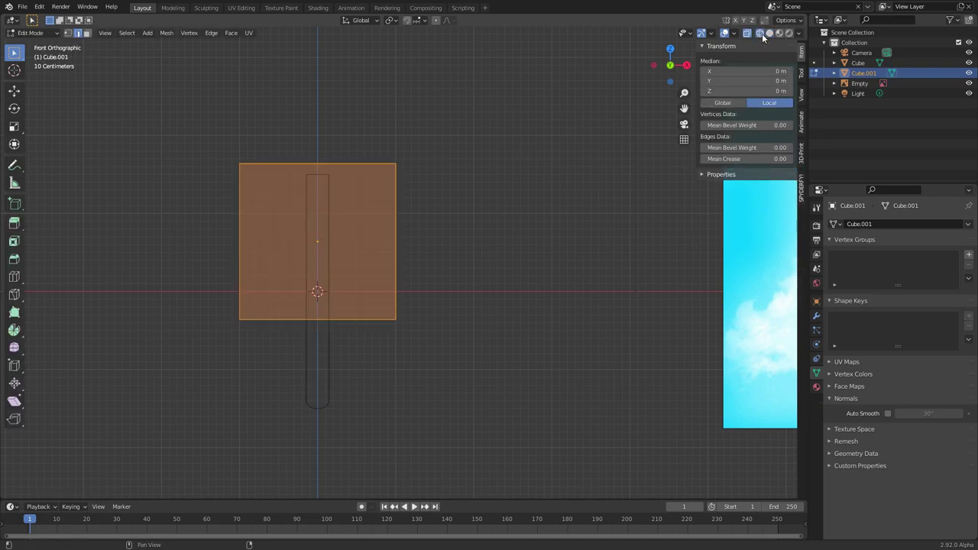
left_click_drag(221, 190, 511, 118)
middle_click_drag(369, 116, 410, 190, "shift")
scroll(411, 191, "down", 3)
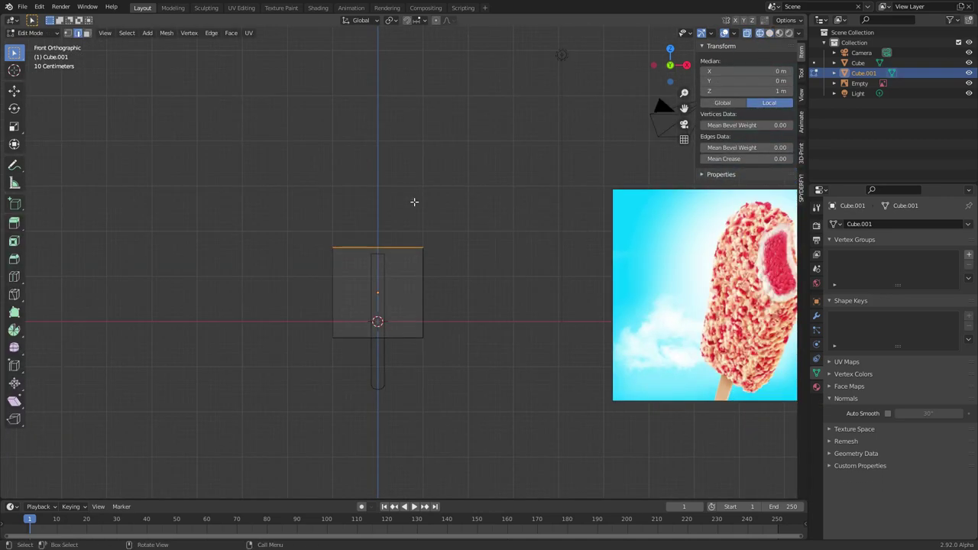
key("g")
key("z")
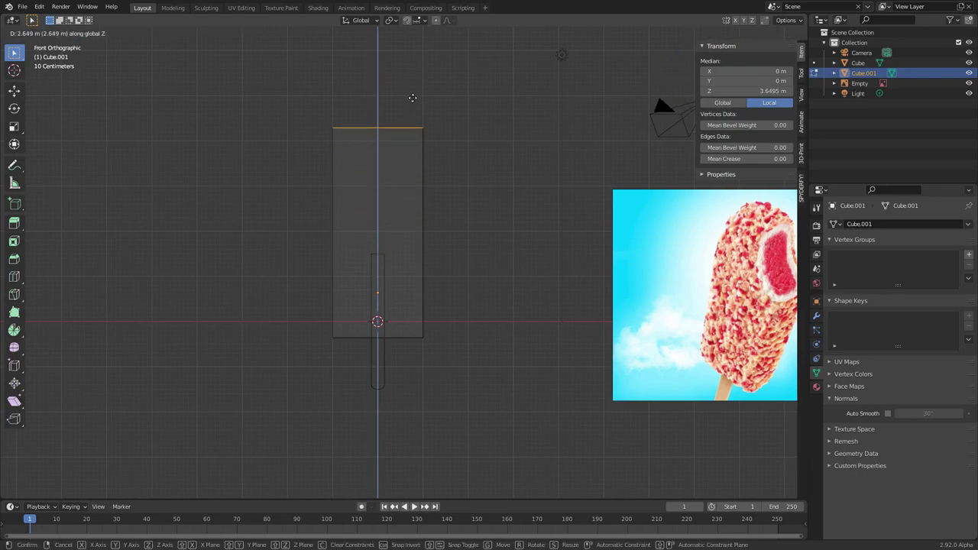
left_click(413, 98)
- From the side view, scale the whole block along Y to a thickness of about 0.89 m
left_click(654, 66)
key("a")
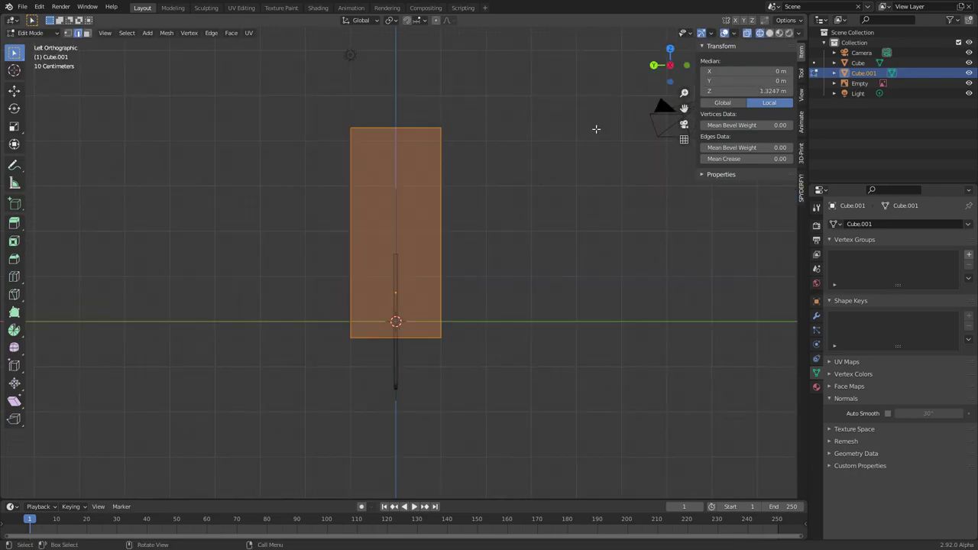
key("s")
key("y")
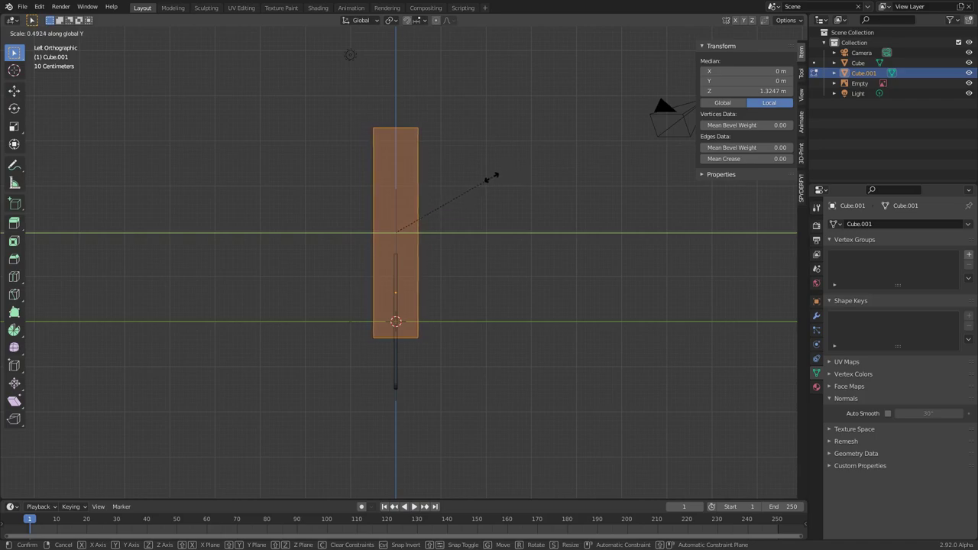
left_click(480, 178)
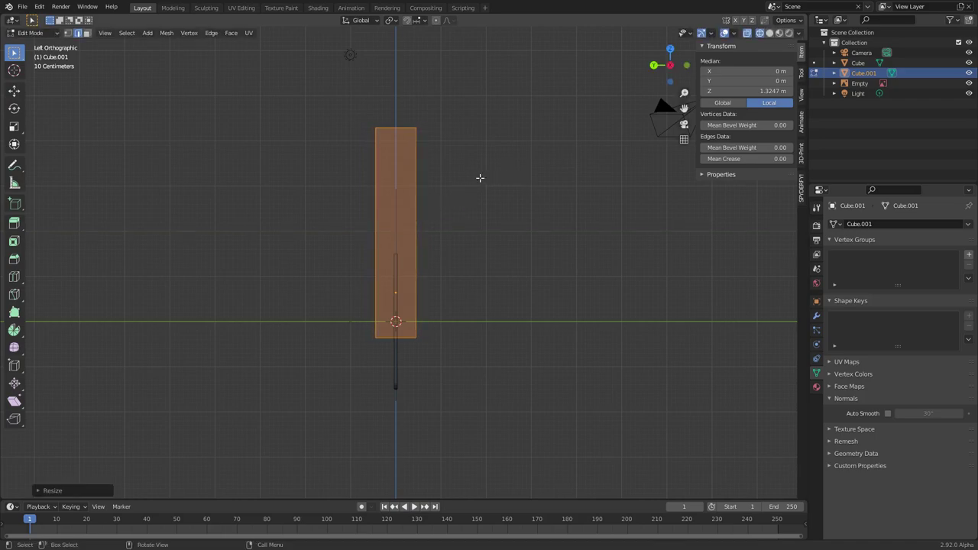
- Bevel the block's four short corner edges with 11 segments and a width of about 0.59 m
scroll(384, 133, "up", 2)
middle_click_drag(426, 113, 389, 140)
left_click(390, 140, "alt")
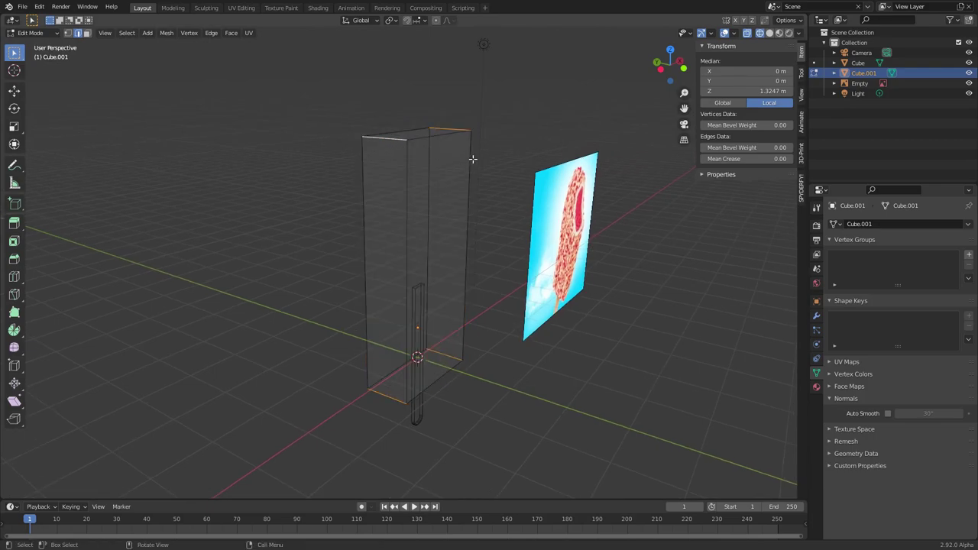
left_click(682, 68)
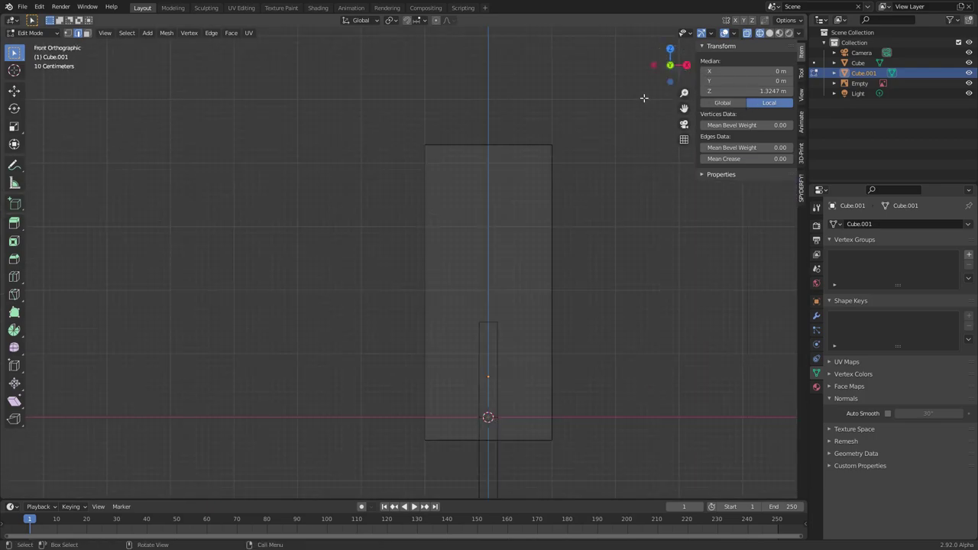
middle_click_drag(582, 221, 477, 175, "shift")
key("ctrl+b")
scroll(534, 153, "up", 6)
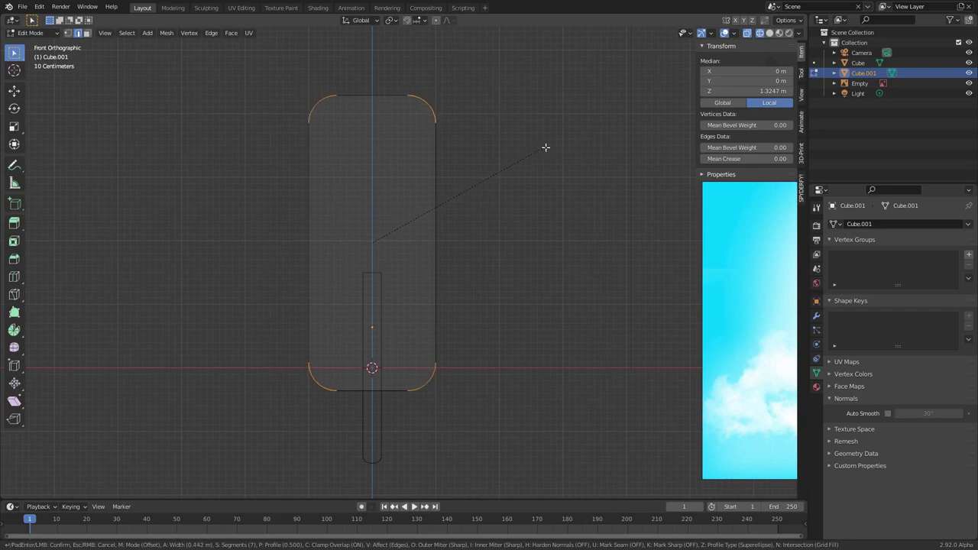
scroll(551, 142, "up", 4)
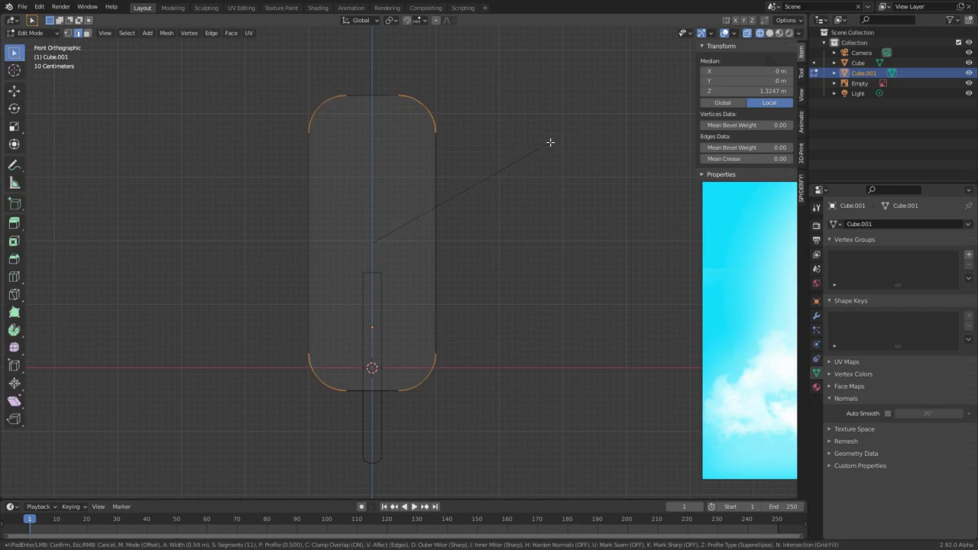
left_click(551, 144)
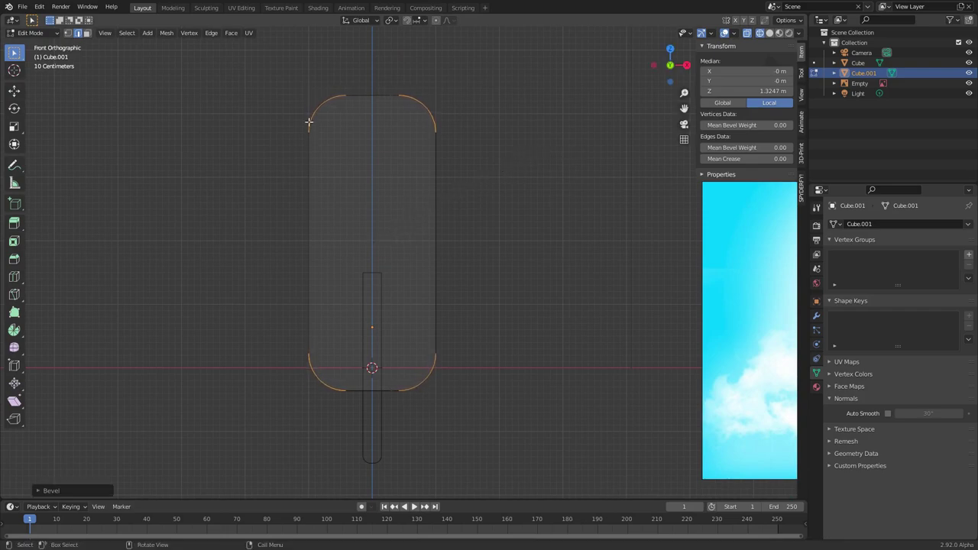
- Bevel the edge loops outlining the block's front and back faces with 4 segments and a width of about 0.145 m
scroll(452, 176, "down", 4)
scroll(389, 199, "up", 5)
middle_click_drag(384, 150, 430, 140)
middle_click_drag(341, 98, 376, 136)
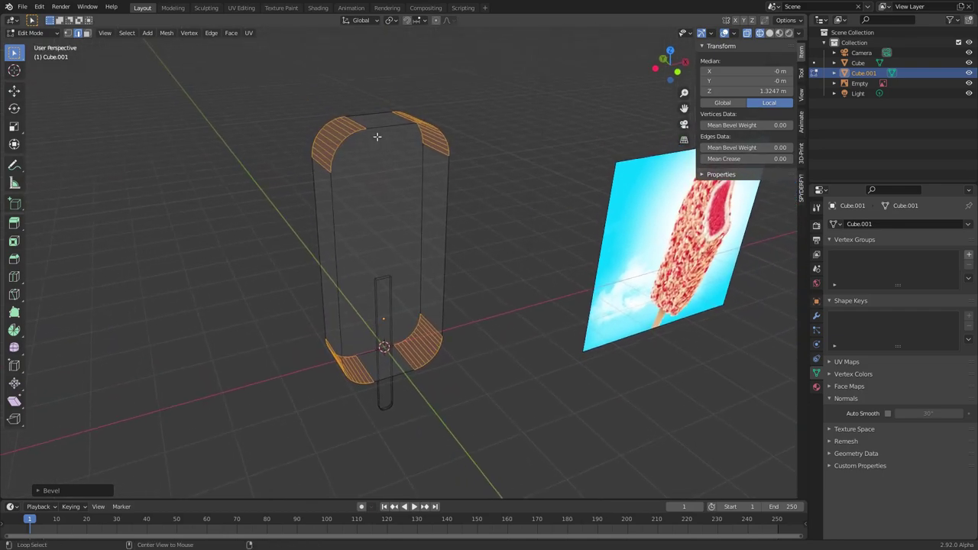
left_click(411, 177, "alt")
middle_click_drag(411, 177, 463, 131)
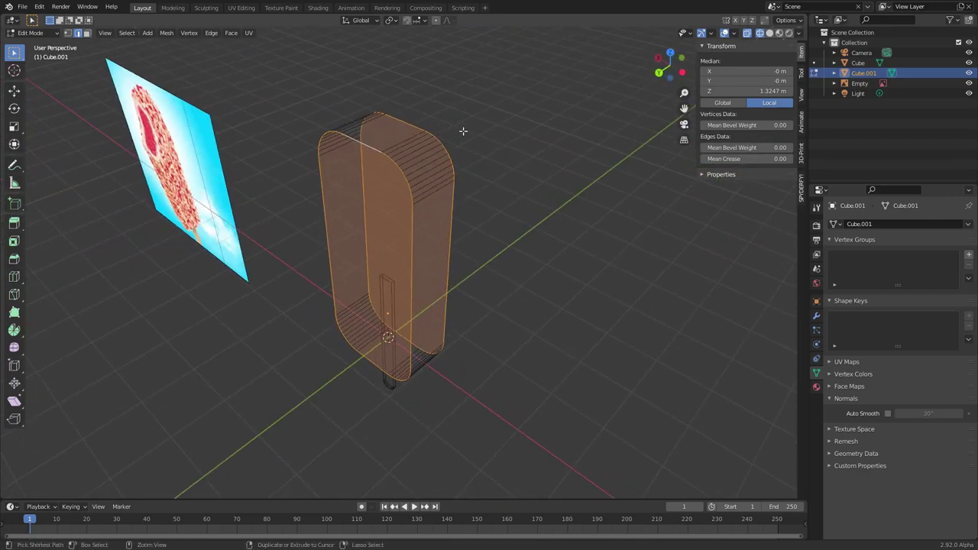
key("ctrl+b")
scroll(496, 116, "down", 6)
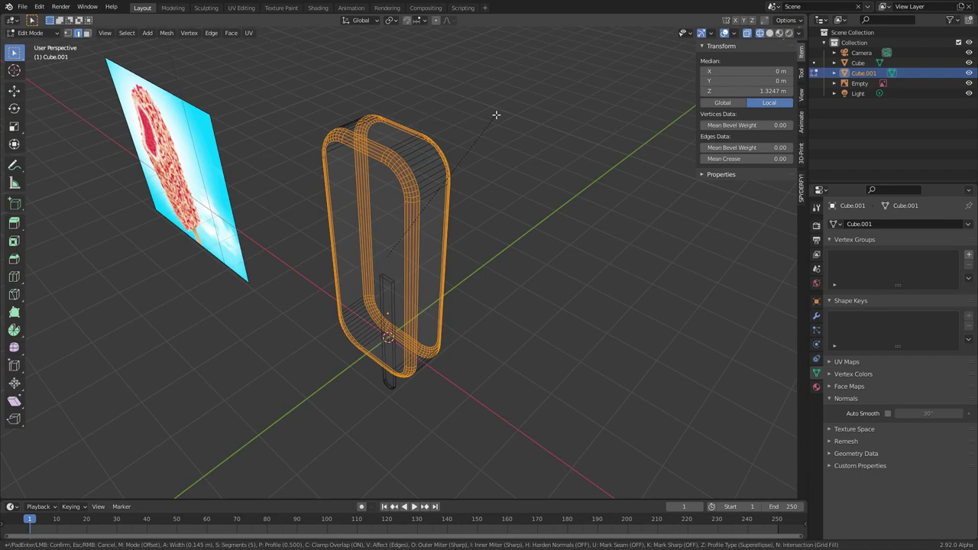
scroll(496, 116, "down", 1)
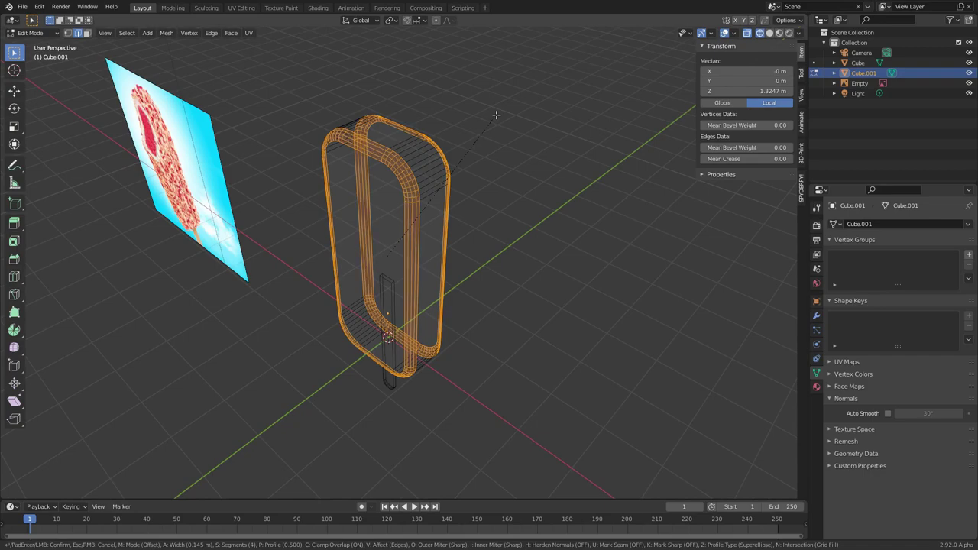
left_click(496, 115)
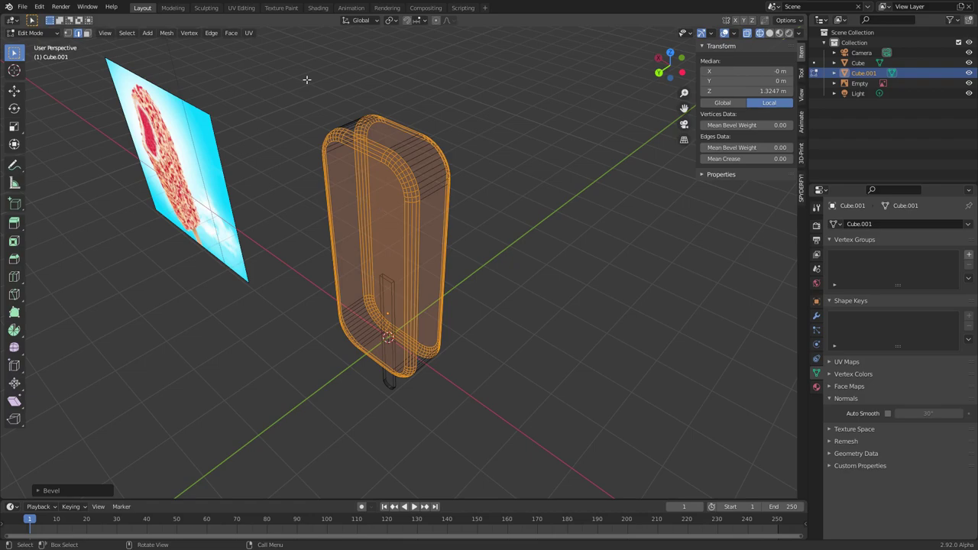
- Leave Edit Mode and switch to solid shading to inspect the rounded ice-cream body
key("Tab")
middle_click_drag(444, 170, 428, 153)
key("Tab")
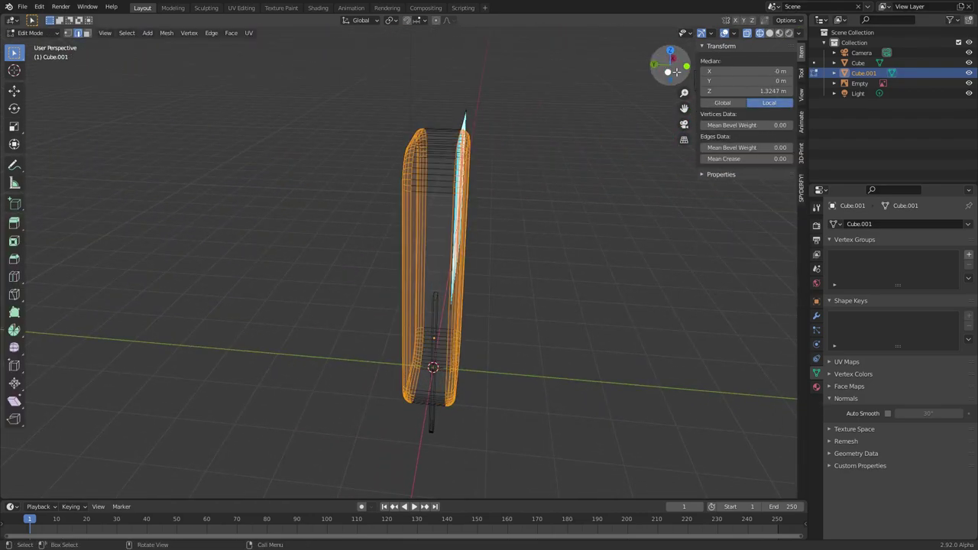
key("Tab")
left_click(769, 33)
mouse_move(477, 195)
middle_mouse_down()
mouse_move(376, 192)
mouse_move(462, 167)
mouse_move(434, 197)
middle_mouse_up()
scroll(434, 198, "down", 4)
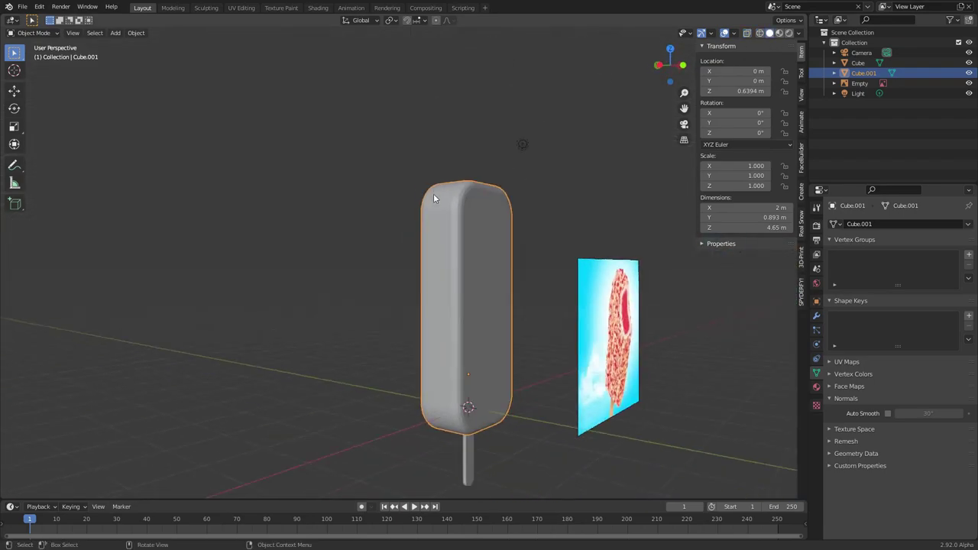
- From the side view, select the ice-cream body's entire linked mesh in Edit Mode
left_click(661, 66)
key("Tab")
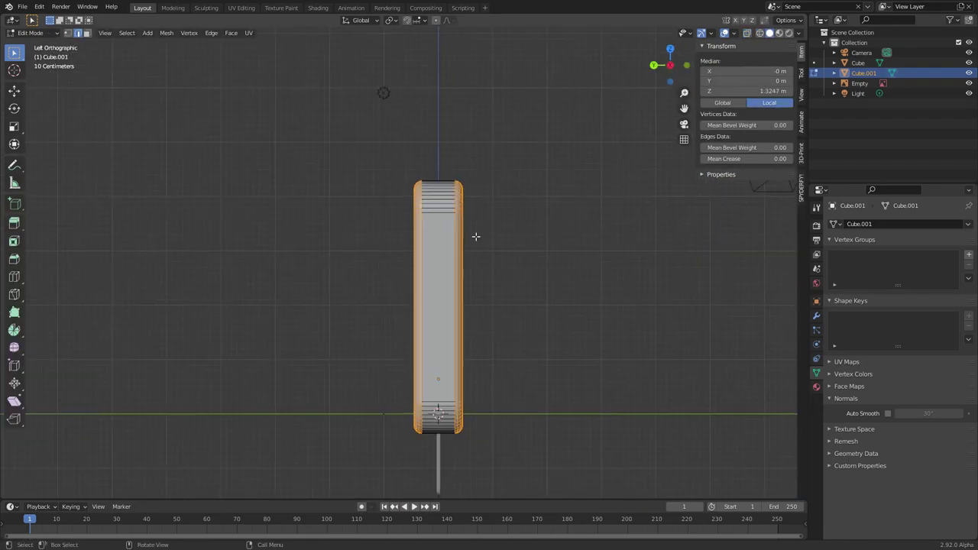
key("ctrl+l")
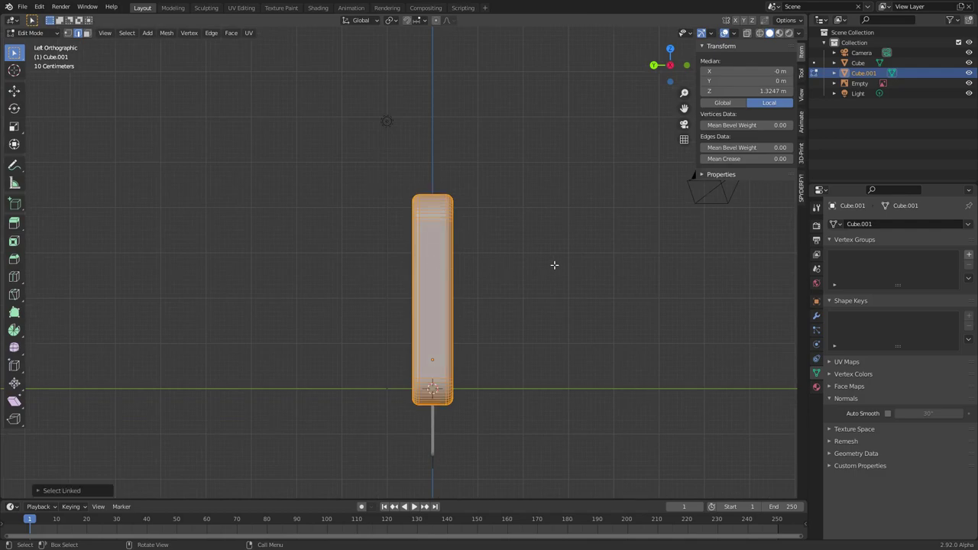
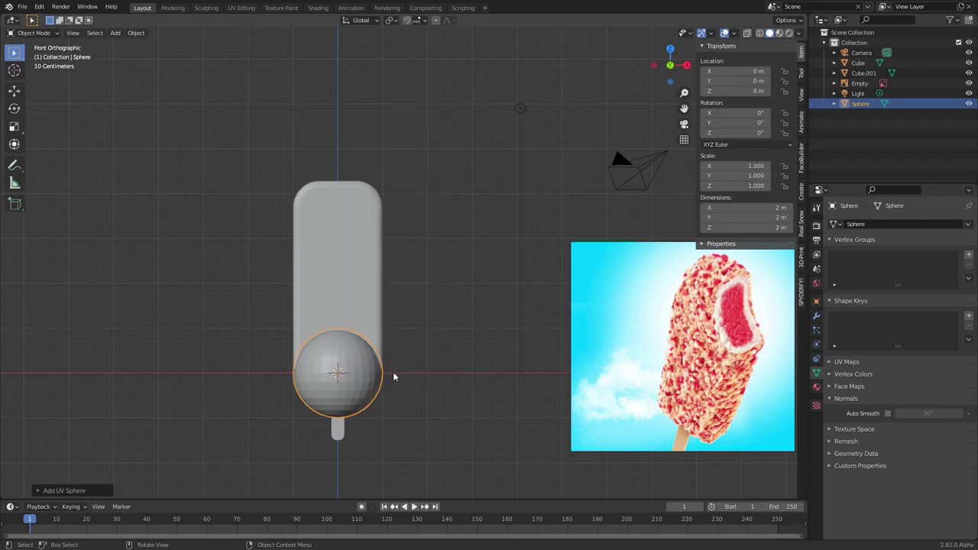
- Place the UV sphere over the body's upper corner on the +X side, at about X 1.14 m and Z 4.19 m
left_click(404, 178)
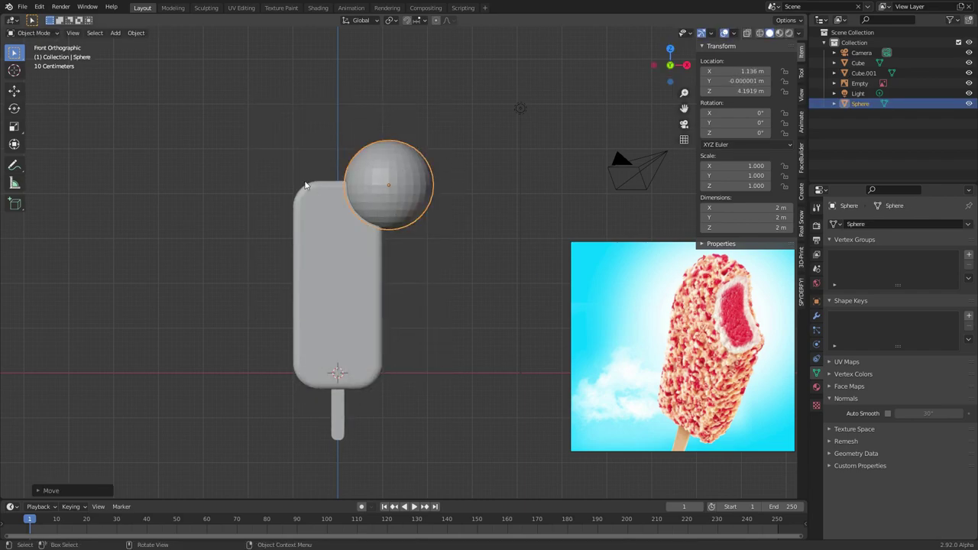
scroll(416, 172, "up", 2)
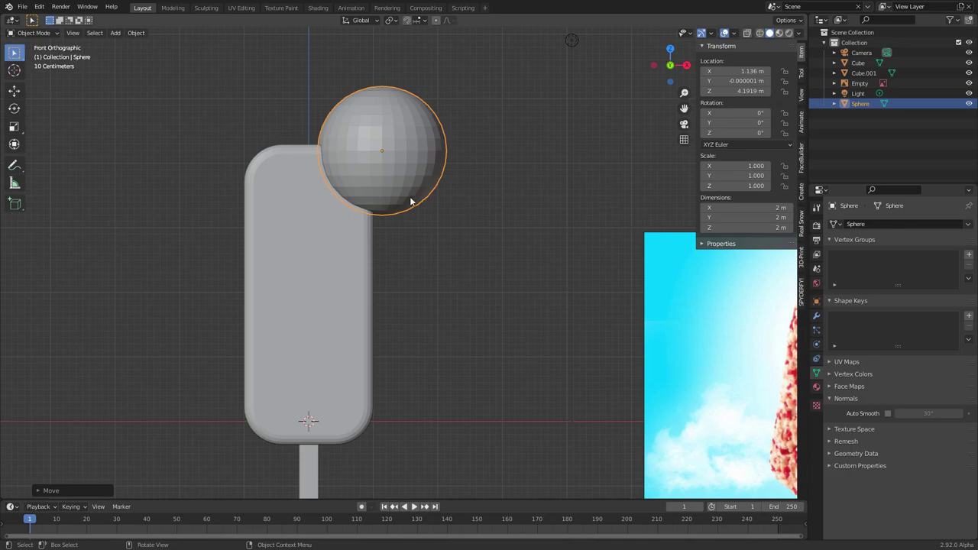
scroll(410, 203, "up", 3)
middle_click_drag(359, 149, 383, 228, "shift")
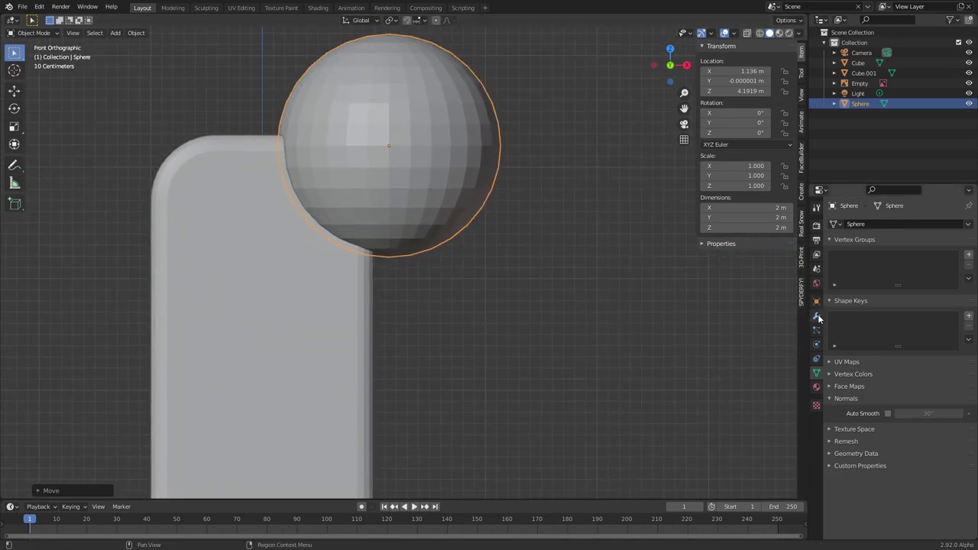
- Add a level 1 Subdivision modifier to the sphere and apply it
left_click(817, 317)
key("ctrl+1")
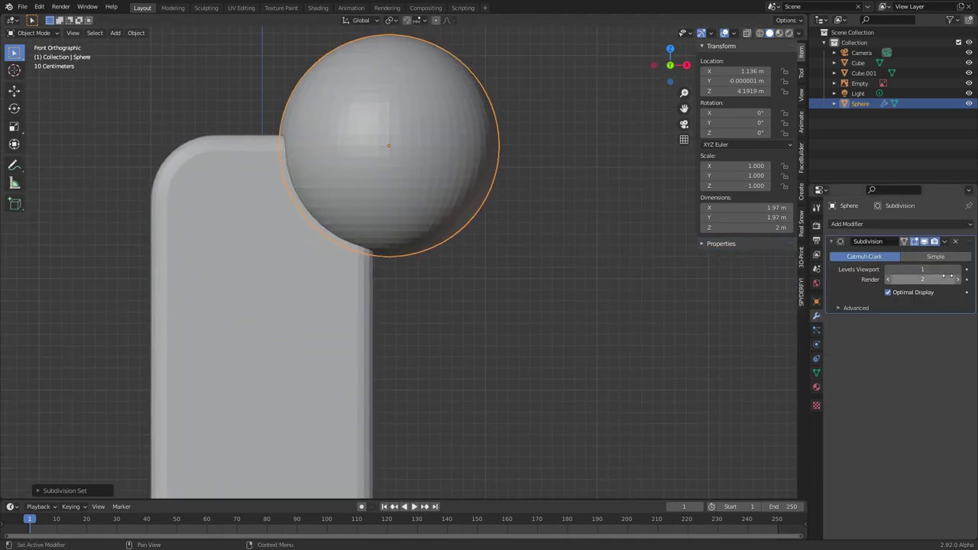
key("ctrl+a")
- Displace the sphere with a new Clouds texture of size 1.52 and shade the sphere smooth
left_click(862, 223)
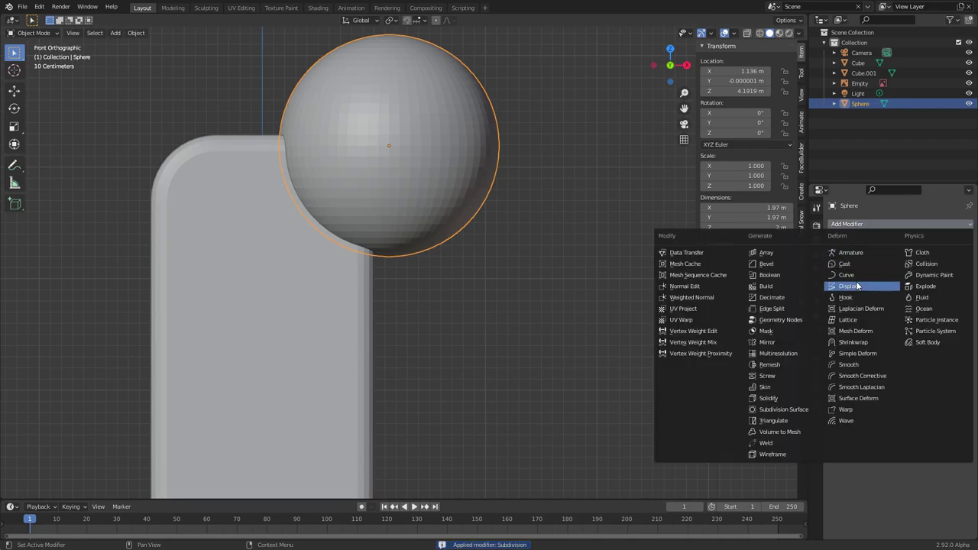
left_click(857, 286)
left_click(889, 257)
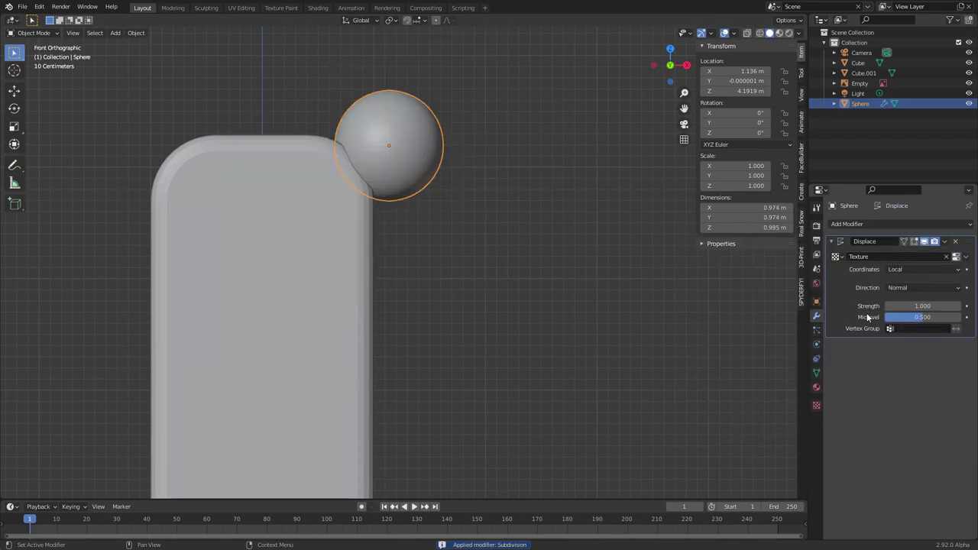
left_click(815, 405)
left_click(885, 259)
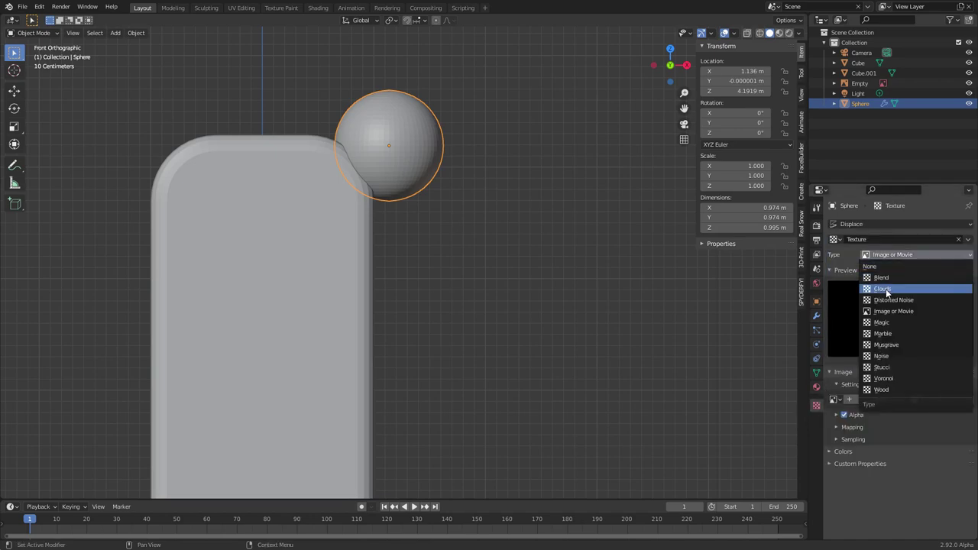
left_click(886, 291)
left_click_drag(915, 433, 969, 432)
right_click(443, 126)
left_click(443, 126)
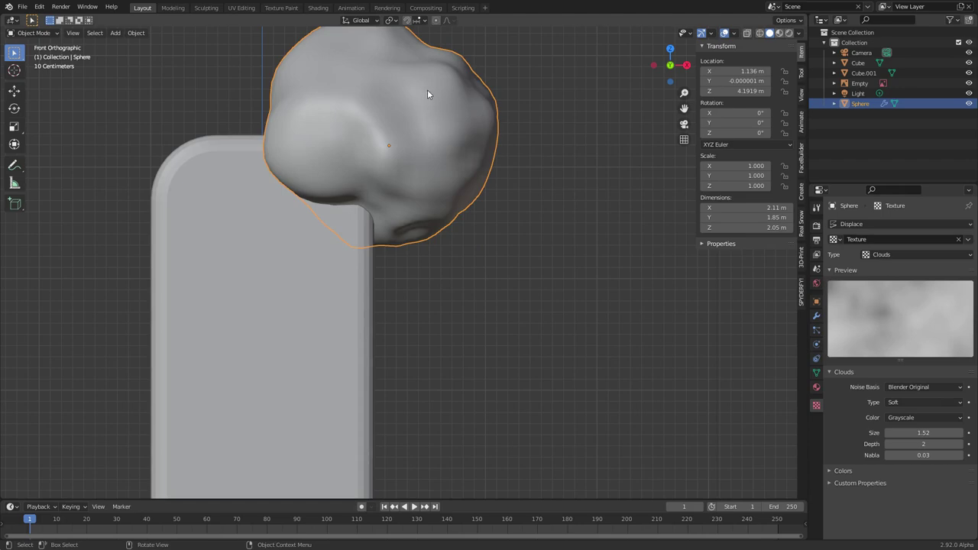
- Hide the displaced sphere and subtract it from the ice-cream body with a Boolean Difference modifier
left_click(232, 258)
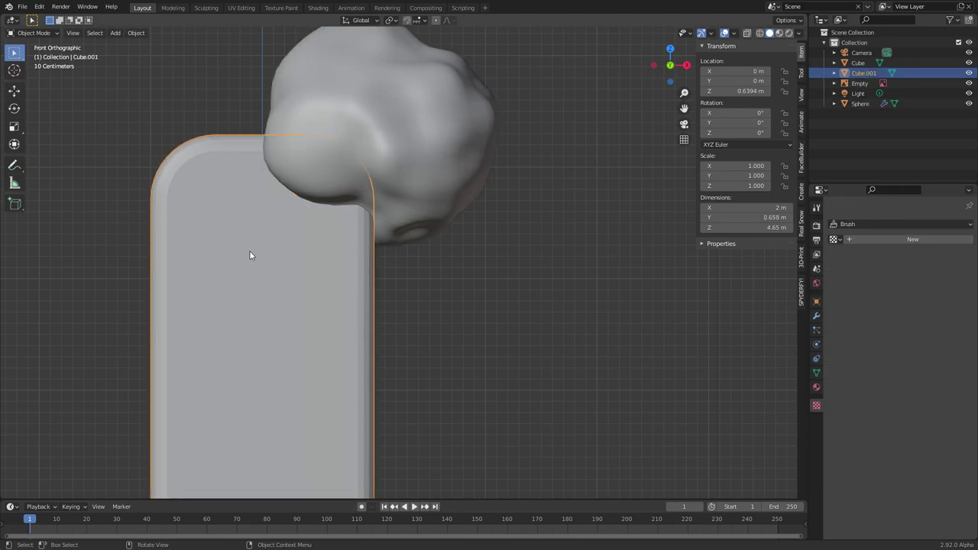
left_click(398, 125)
key("h")
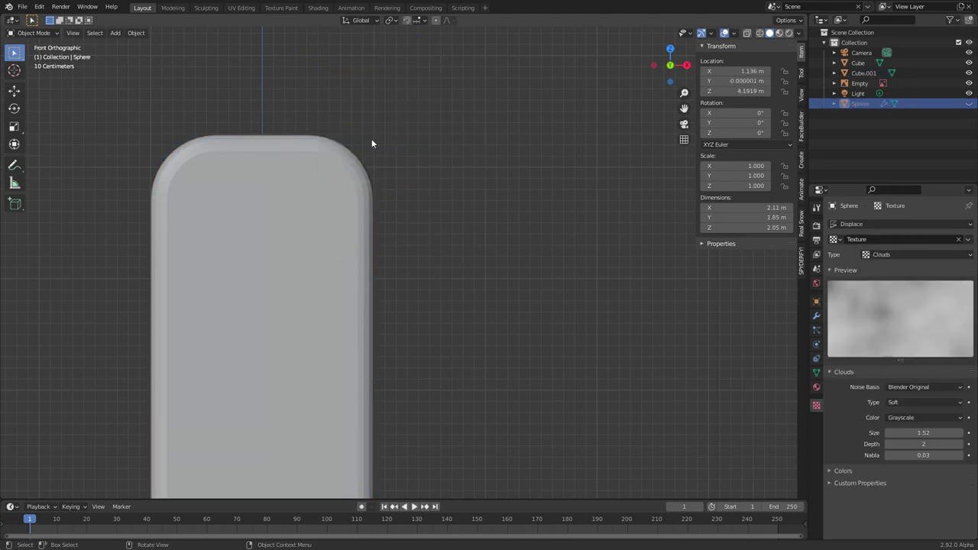
left_click(299, 192)
left_click(816, 315)
left_click(833, 224)
left_click(774, 275)
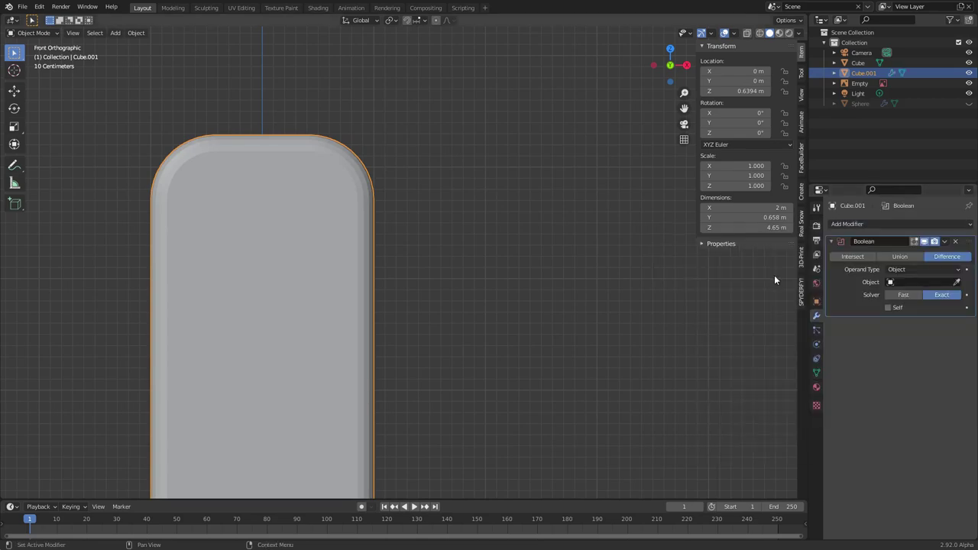
left_click(923, 283)
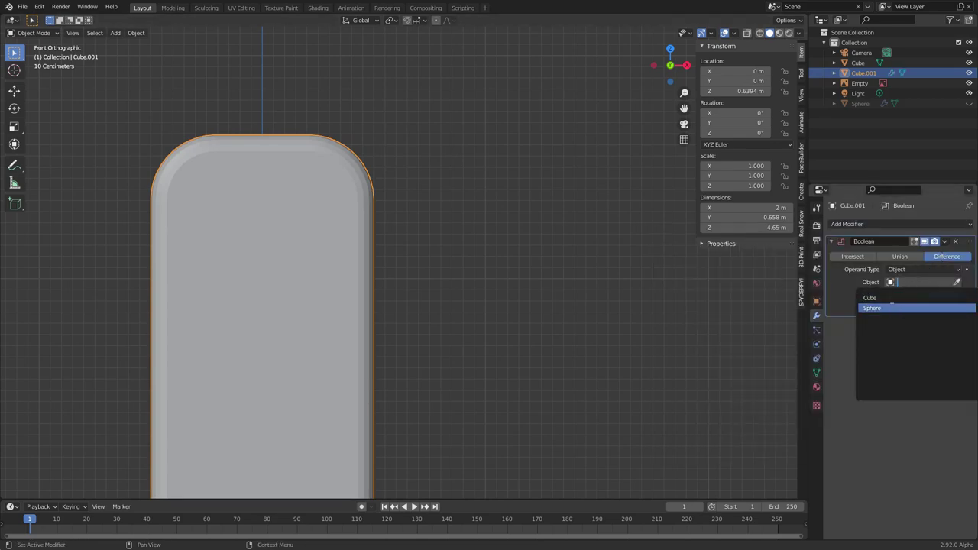
left_click(879, 308)
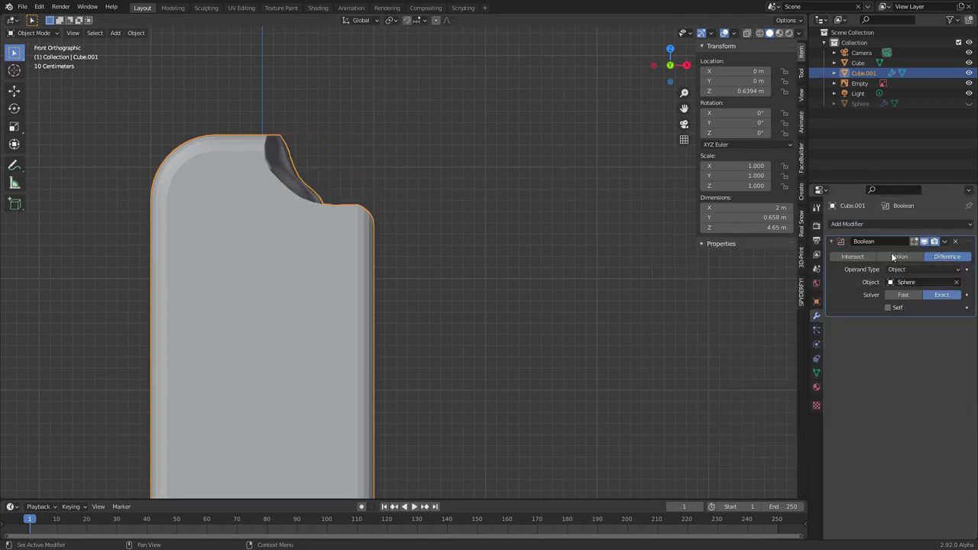
- Rename the hidden sphere as bite
double_click(862, 103)
type("Bite")
key("Return")
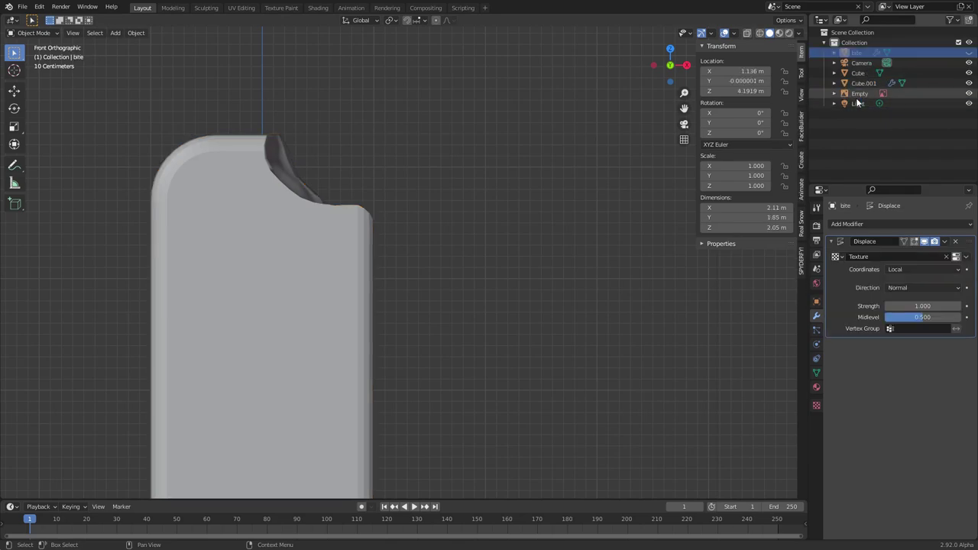
- Set the bite object's Clouds texture to size 1.00 and depth 4
left_click(264, 260)
middle_click_drag(264, 260, 272, 220)
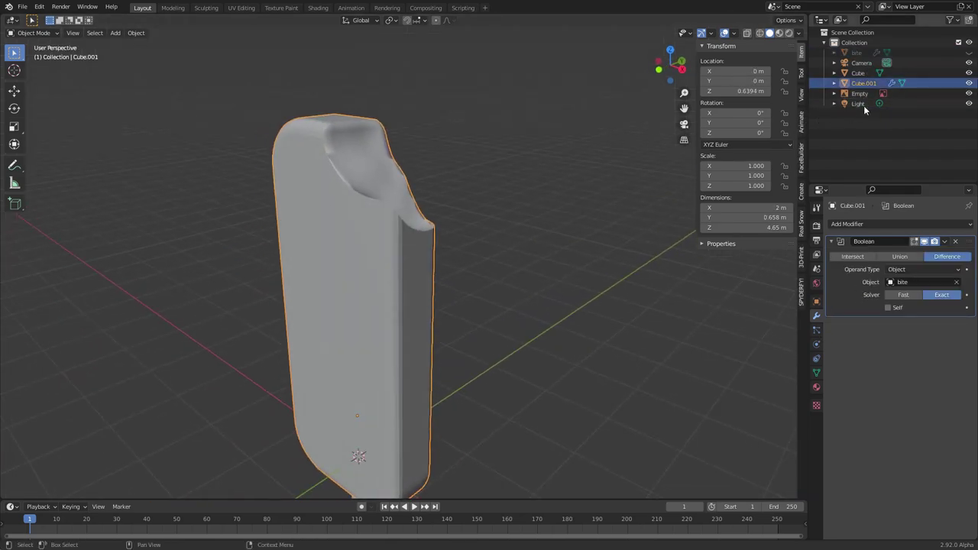
left_click(855, 52)
mouse_move(751, 91)
left_mouse_down()
mouse_move(722, 91)
mouse_move(751, 91)
left_mouse_up()
left_click(803, 394)
left_click(816, 407)
left_click_drag(930, 432, 907, 433)
right_click(931, 432)
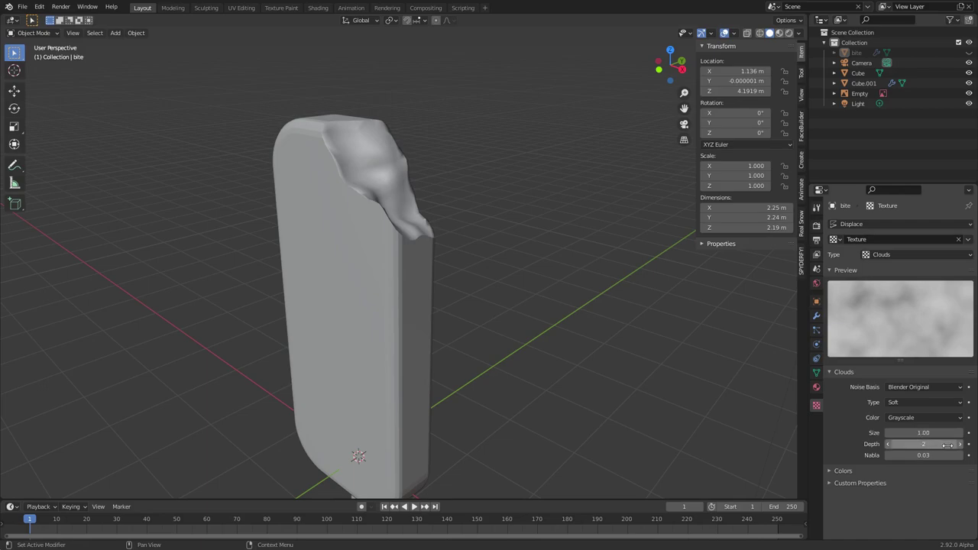
left_click(960, 444)
left_click(961, 444)
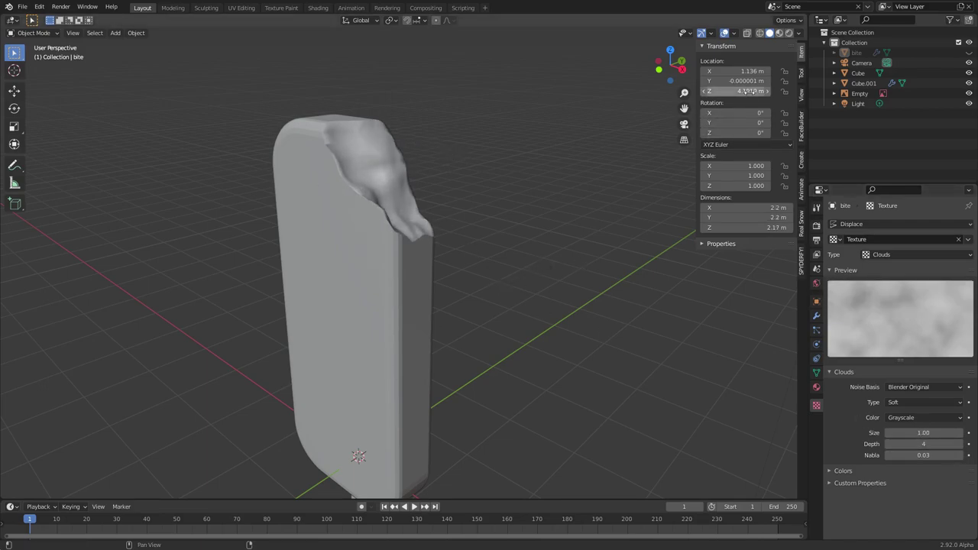
- Set the bite object's Y location to about -0.34 m and check the cut on the ice-cream body
left_click_drag(738, 81, 694, 81)
middle_click_drag(306, 118, 348, 81)
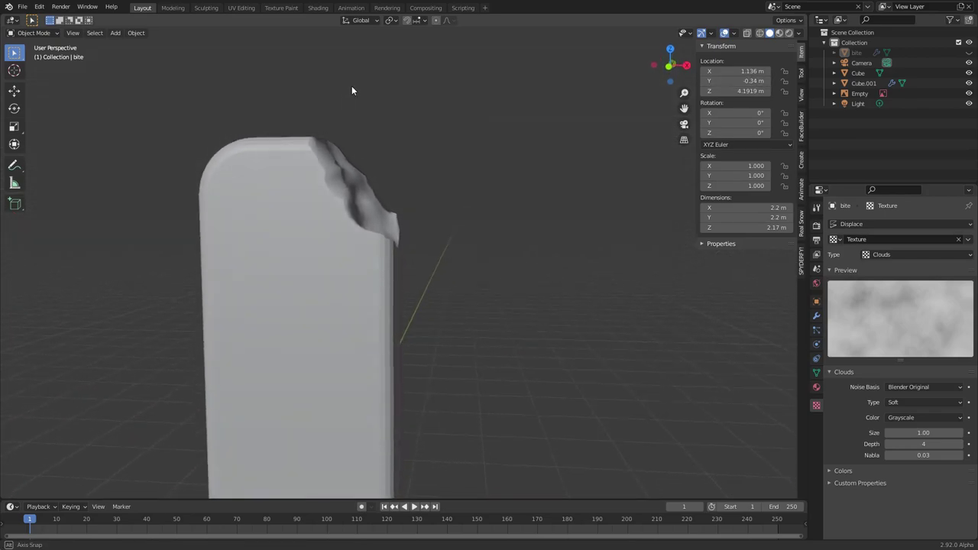
scroll(380, 156, "down", 5)
scroll(377, 170, "up", 4)
middle_click_drag(375, 170, 356, 192)
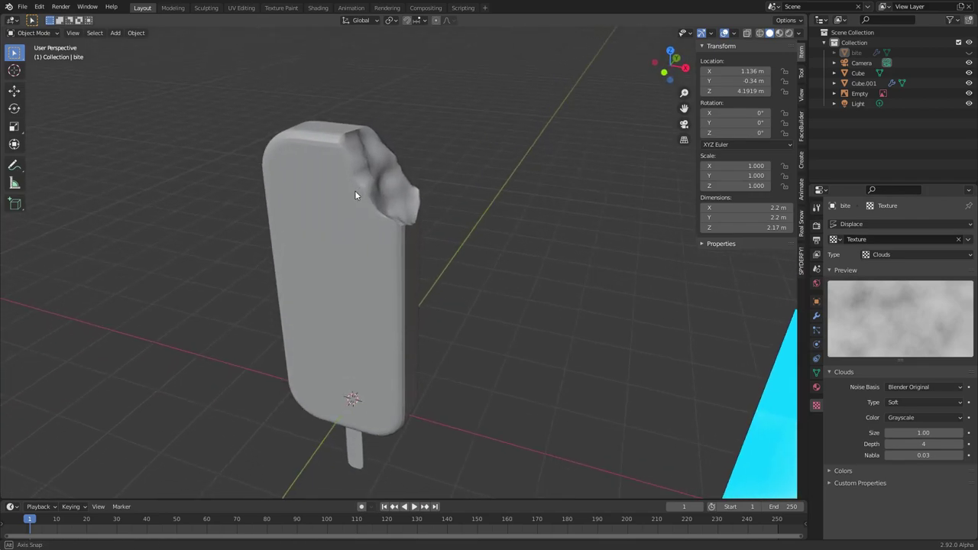
- Add a Smooth modifier to the bite object with its repeat count set to 3
left_click(815, 314)
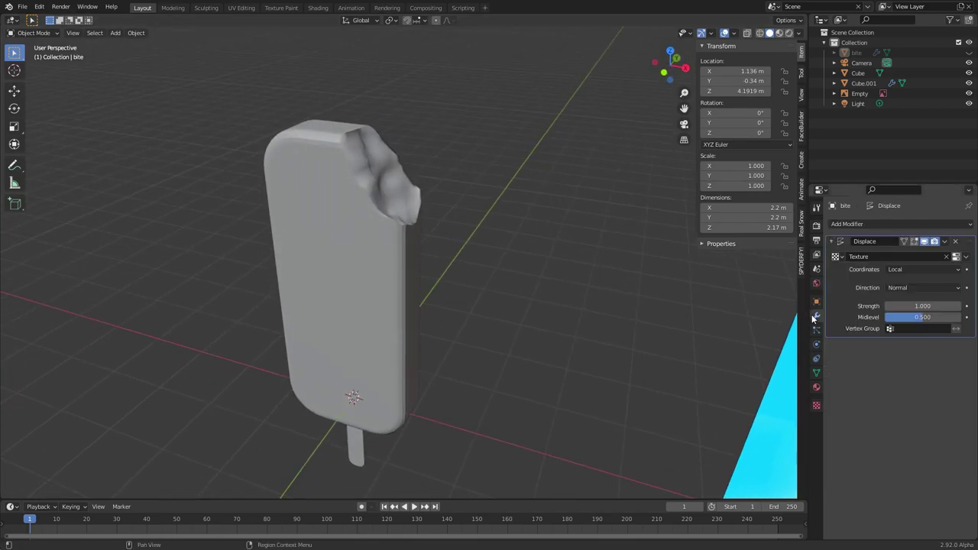
left_click(860, 223)
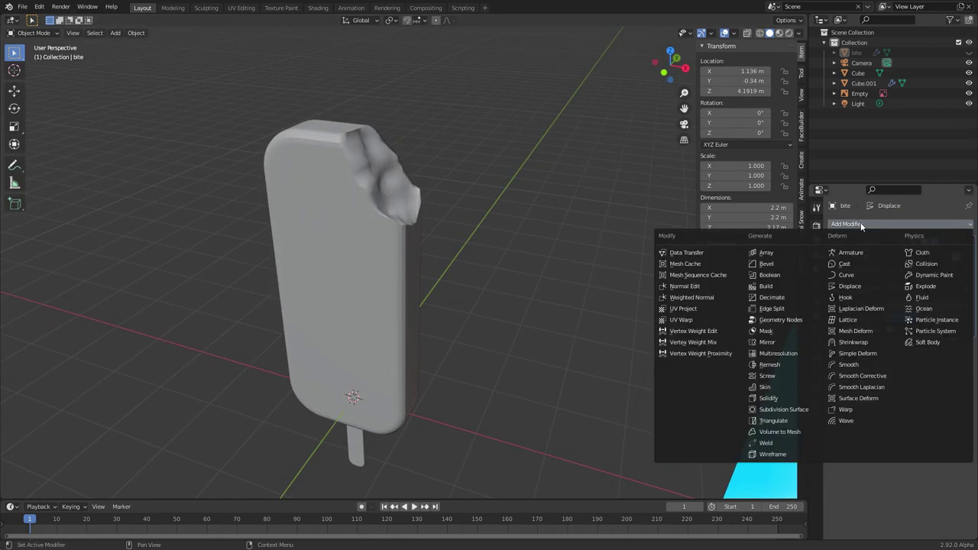
left_click(856, 367)
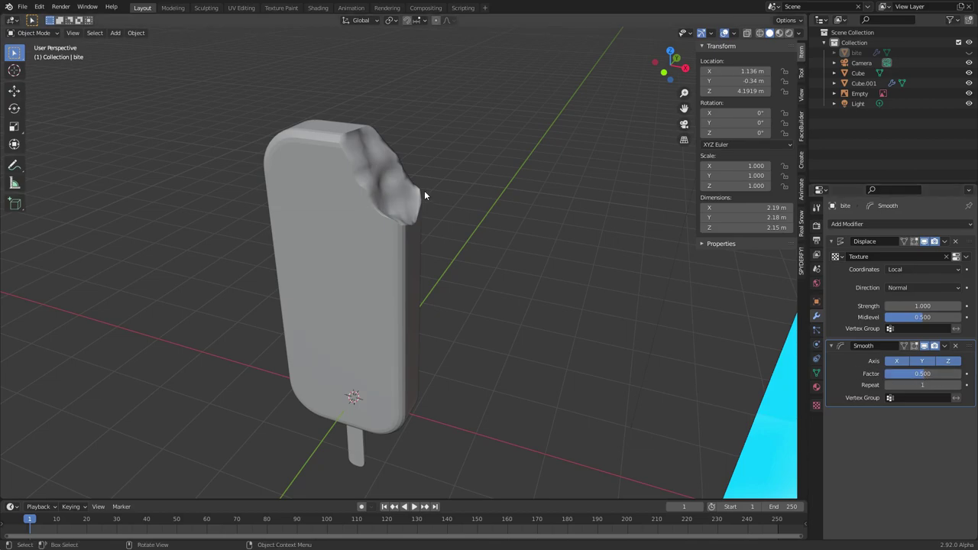
scroll(424, 191, "up", 3)
scroll(437, 201, "down", 2)
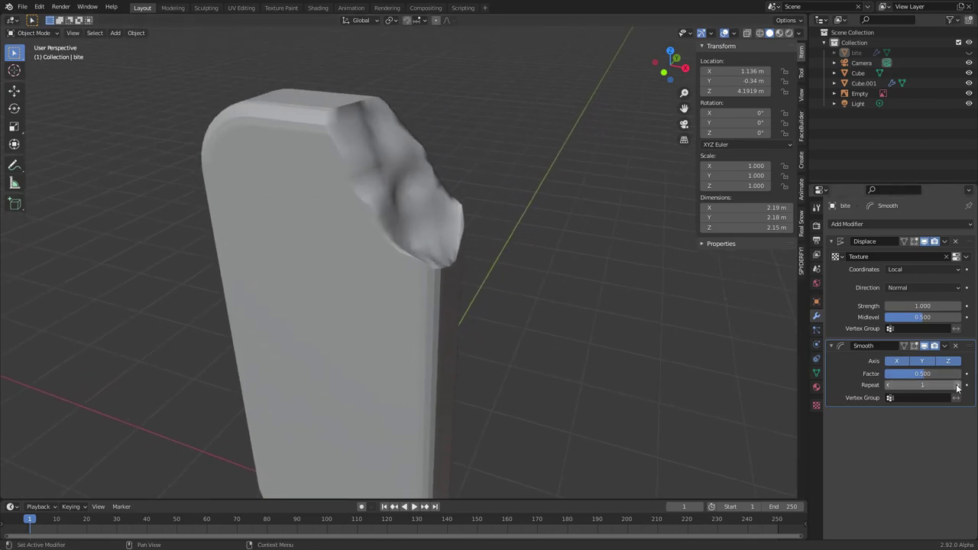
left_click(958, 386)
middle_click_drag(451, 239, 432, 237)
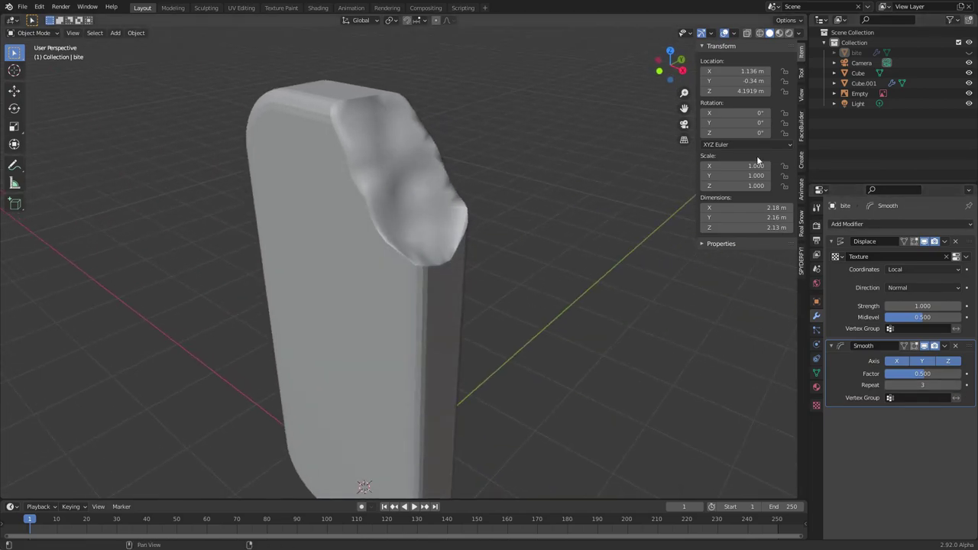
- Apply the ice-cream body's Boolean modifier and delete the bite object
left_click(396, 170)
key("ctrl+a")
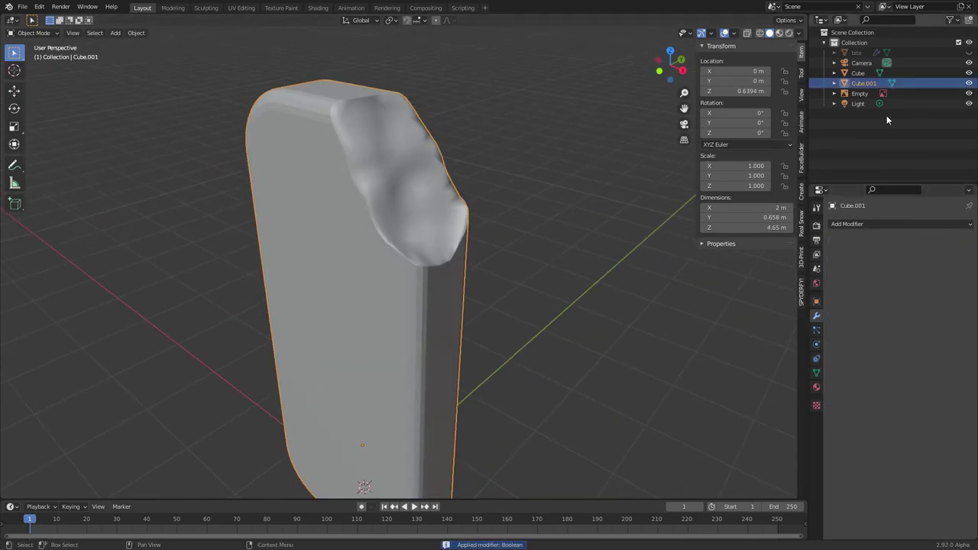
left_click(856, 54)
key("Delete")
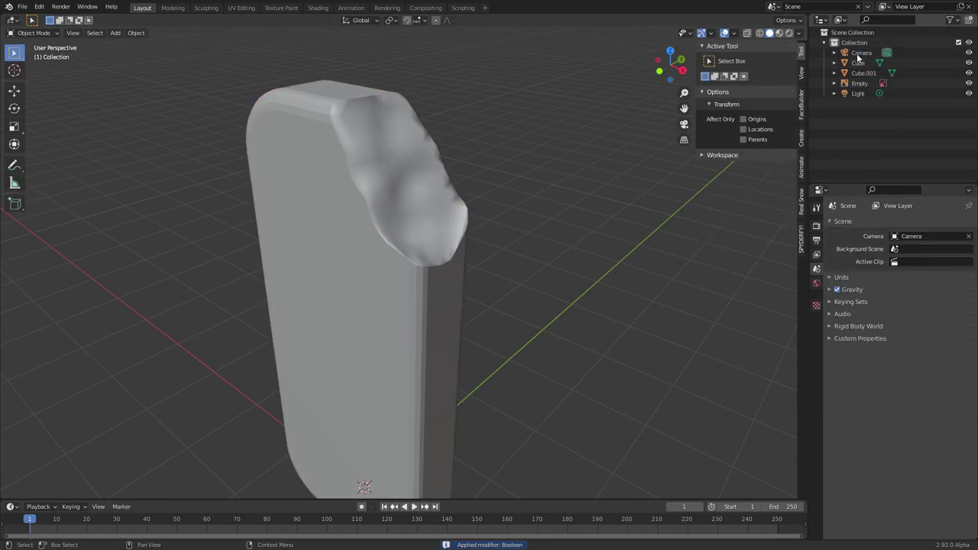
- Save the file and inspect the bitten corner up close
scroll(424, 184, "down", 4)
key("ctrl+s")
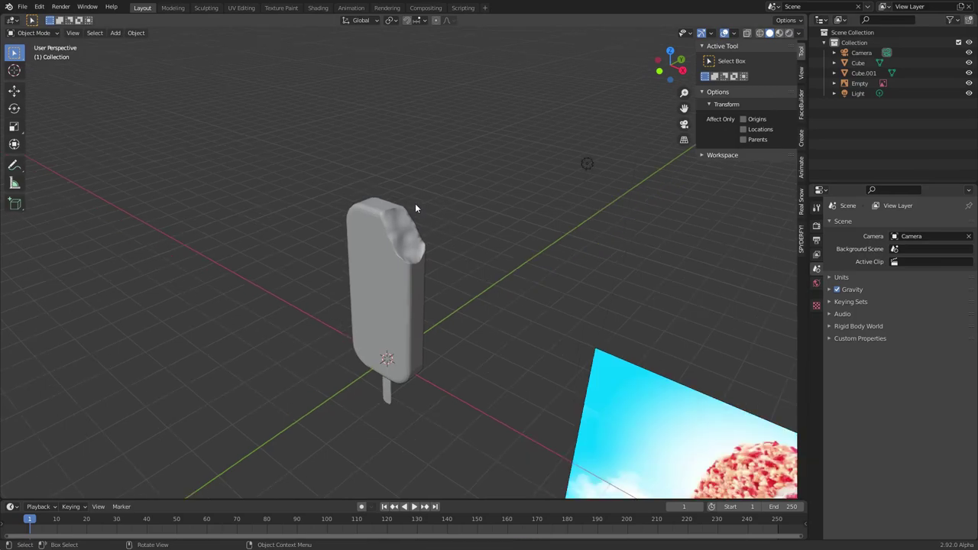
scroll(412, 207, "up", 3)
scroll(415, 232, "up", 3)
middle_click_drag(415, 232, 426, 211)
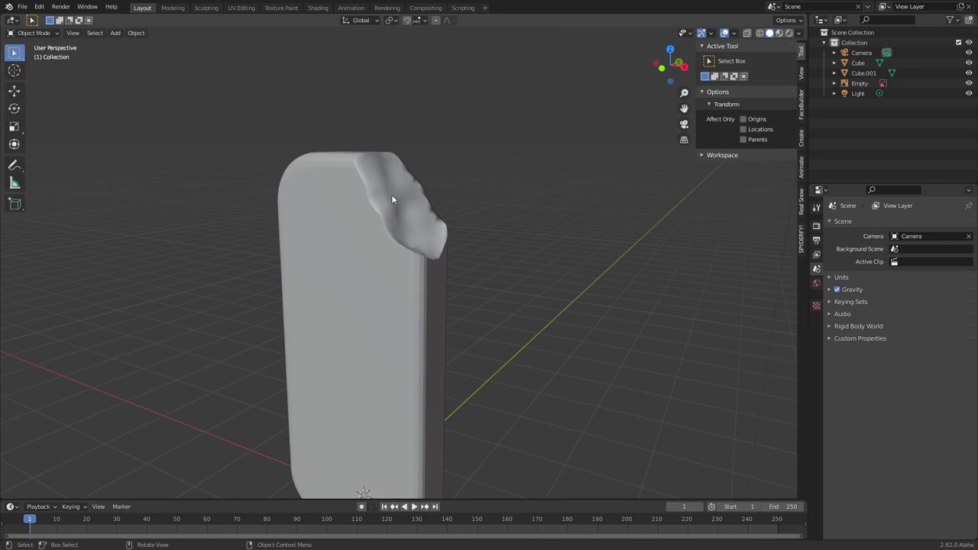
- Shade the ice-cream body smooth and enable Auto Smooth for its normals at 30°
left_click(319, 177)
right_click(329, 156)
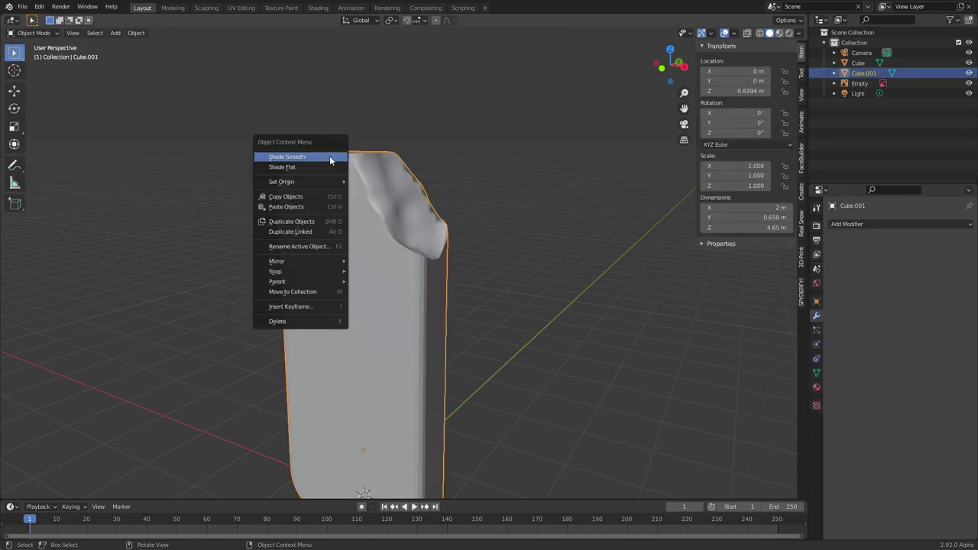
left_click(331, 159)
left_click(816, 373)
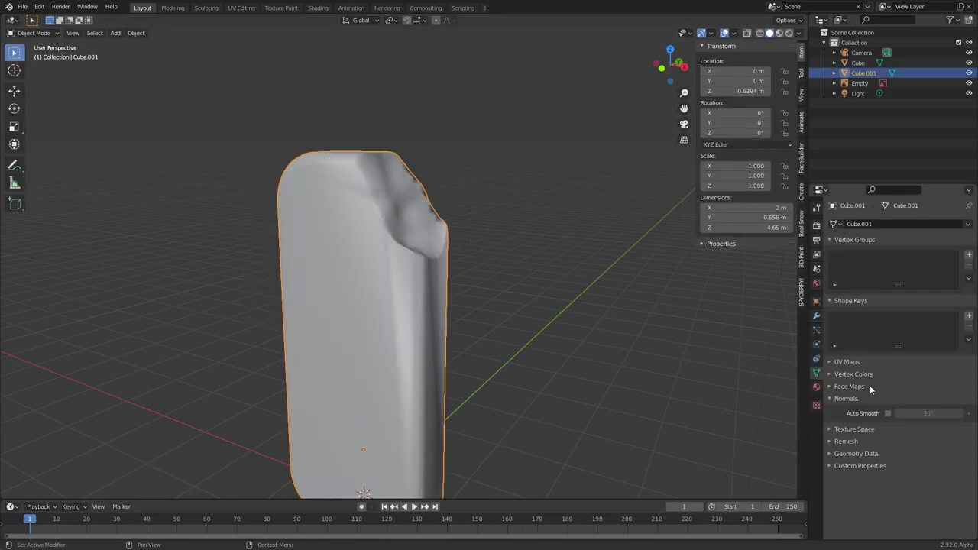
left_click(889, 413)
- Inspect the smoothed bite from the side and save the file
middle_click_drag(568, 320, 447, 354)
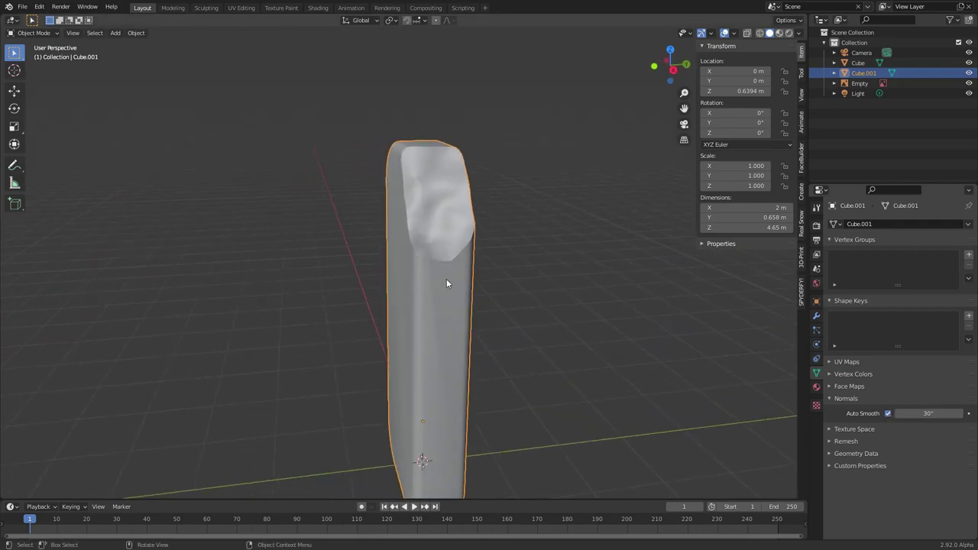
scroll(450, 287, "up", 3)
key("Tab")
key("Tab")
scroll(466, 279, "down", 4)
middle_click_drag(454, 270, 563, 357)
scroll(510, 264, "down", 4)
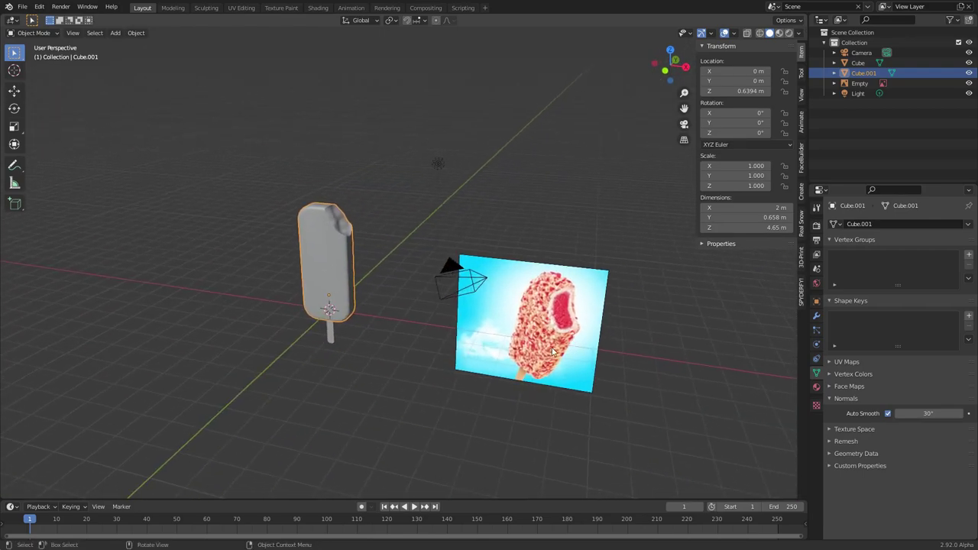
scroll(353, 221, "up", 3)
key("ctrl+s")
- Examine the bitten ice-cream body and the sprinkle coating in the reference image
middle_click_drag(295, 210, 377, 203, "shift")
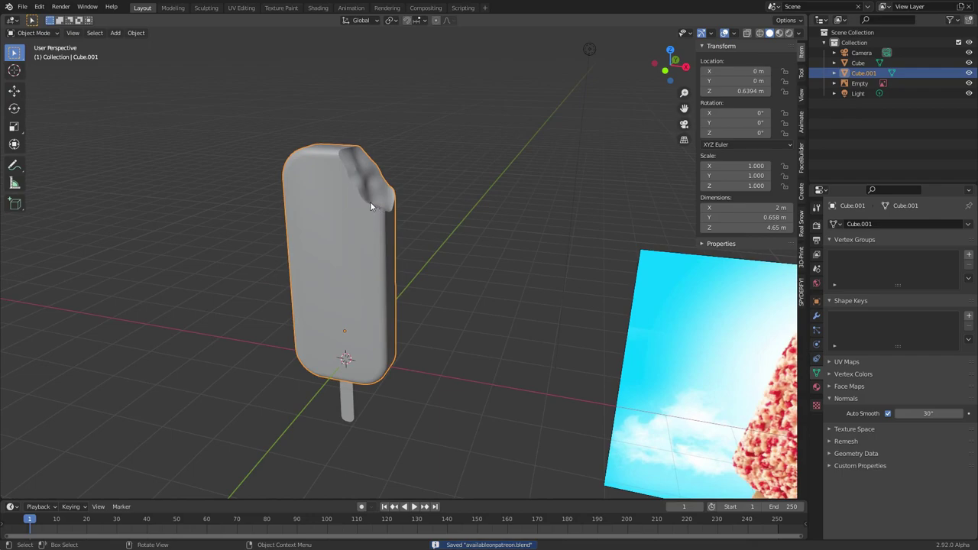
scroll(371, 202, "up", 3)
middle_click_drag(390, 188, 453, 171)
scroll(451, 172, "down", 2)
middle_click_drag(388, 180, 334, 185)
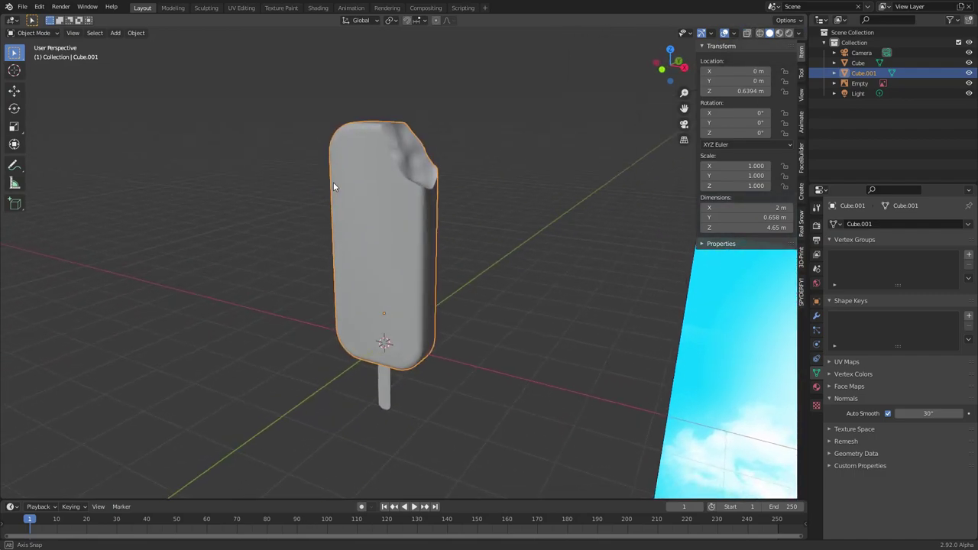
scroll(336, 183, "down", 3)
key("shift+a")
mouse_move(299, 136)
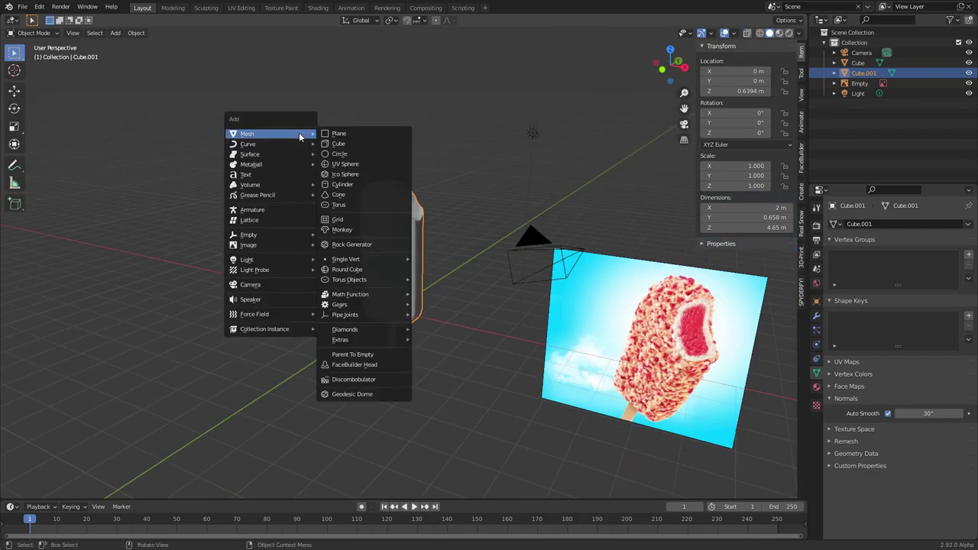
scroll(718, 339, "up", 4)
middle_click_drag(730, 347, 416, 259, "shift")
scroll(489, 262, "up", 3)
middle_click_drag(564, 263, 456, 226, "shift")
scroll(467, 212, "down", 5)
middle_click_drag(240, 164, 275, 121)
- Add a UV sphere and place it beside the ice cream at about X -5.15 m, Y 0.32 m, Z 0.78 m
key("shift+a")
mouse_move(302, 121)
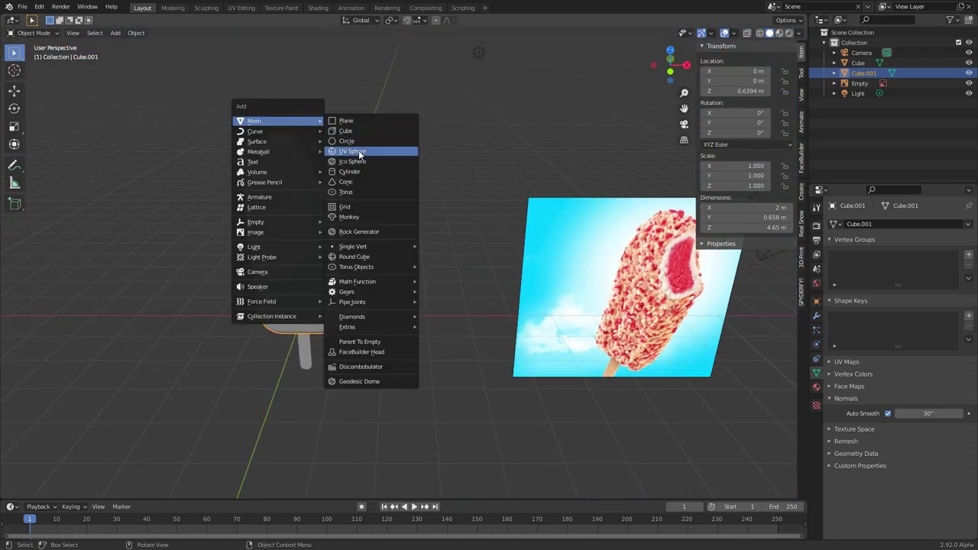
left_click(356, 151)
key("g")
left_click(172, 267)
middle_click_drag(171, 262, 379, 245)
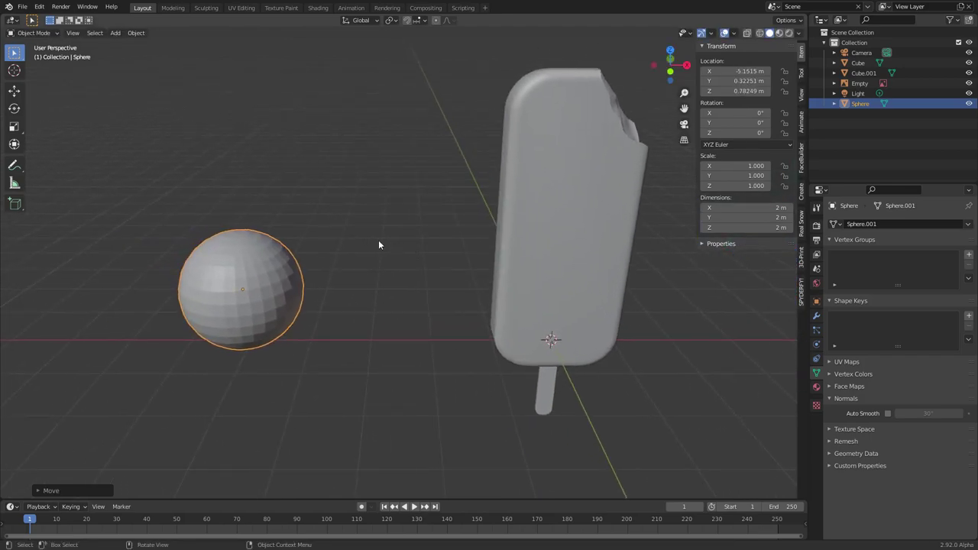
- Add a Displace modifier to the sphere and assign the existing texture named Texture to it
left_click(816, 315)
left_click(871, 224)
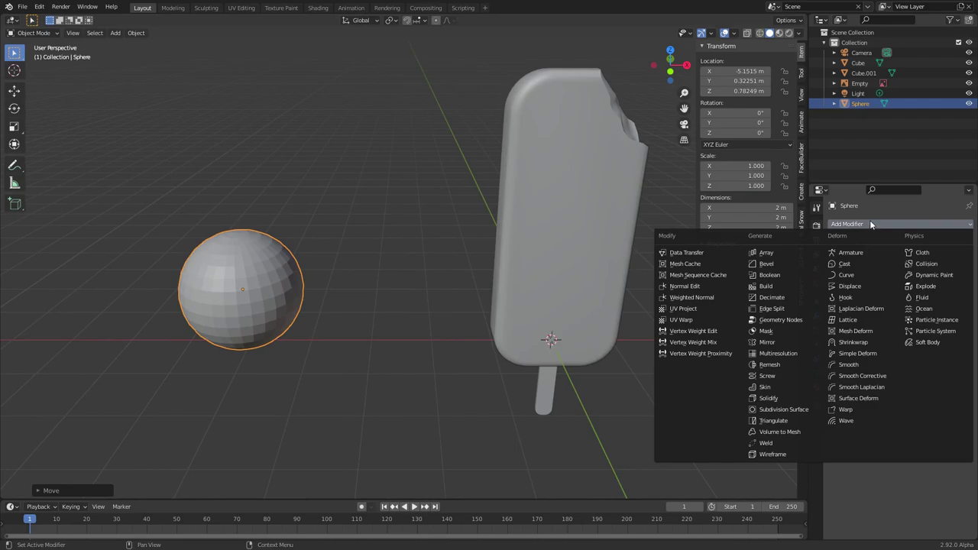
left_click(868, 221)
left_click(865, 223)
left_click(850, 287)
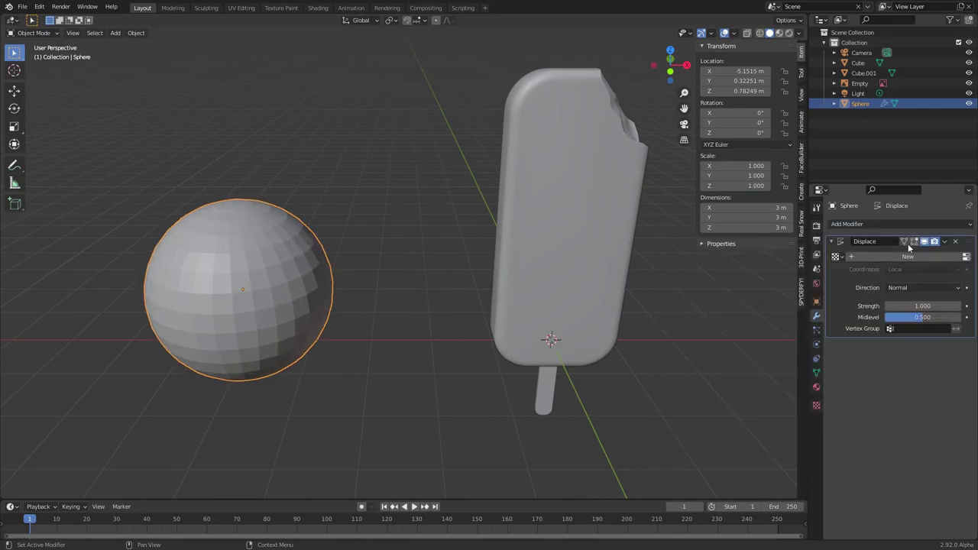
left_click(835, 258)
left_click(841, 273)
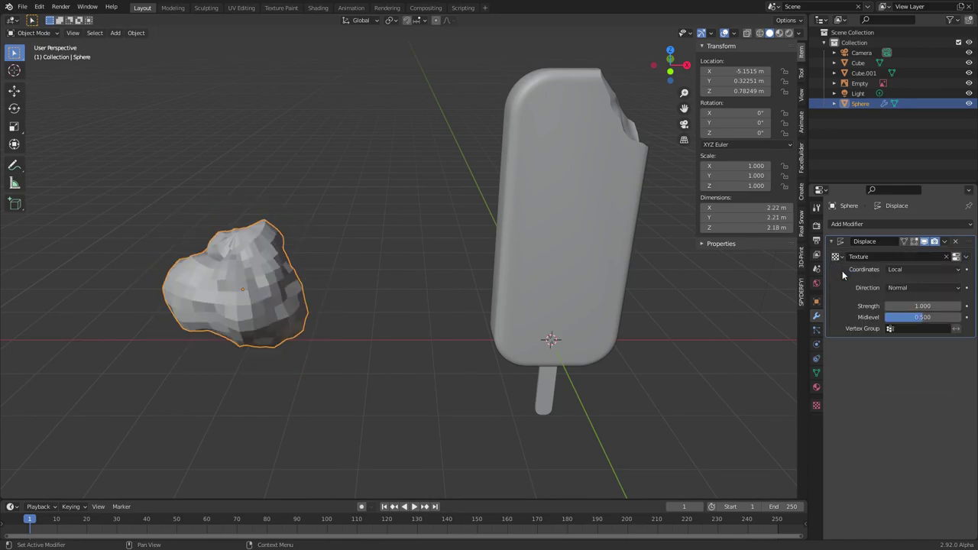
- Set the strength of the sphere's Displace modifier to 0.75
middle_click_drag(625, 234, 229, 218)
left_click(916, 306)
type("1.0")
key("BackSpace")
key("BackSpace")
key("BackSpace")
type("0.75")
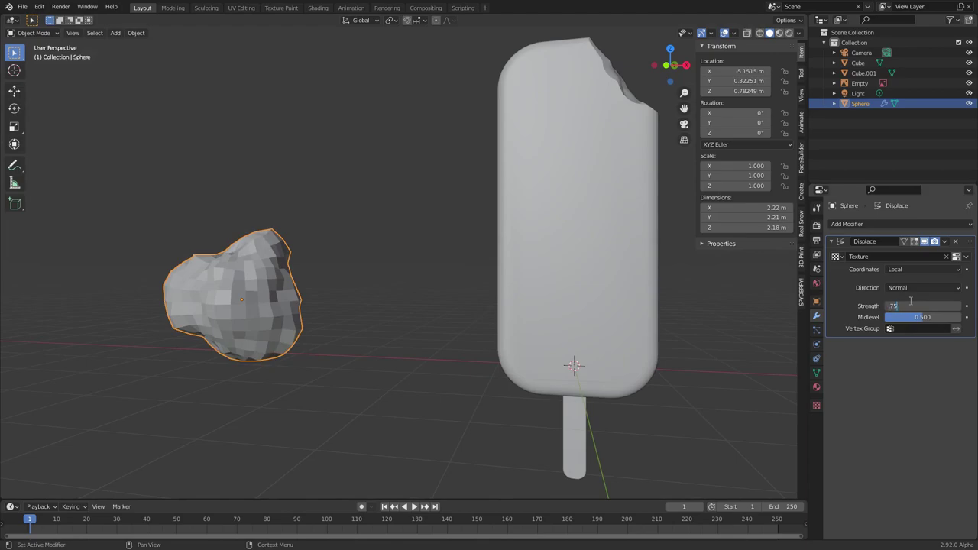
key("Return")
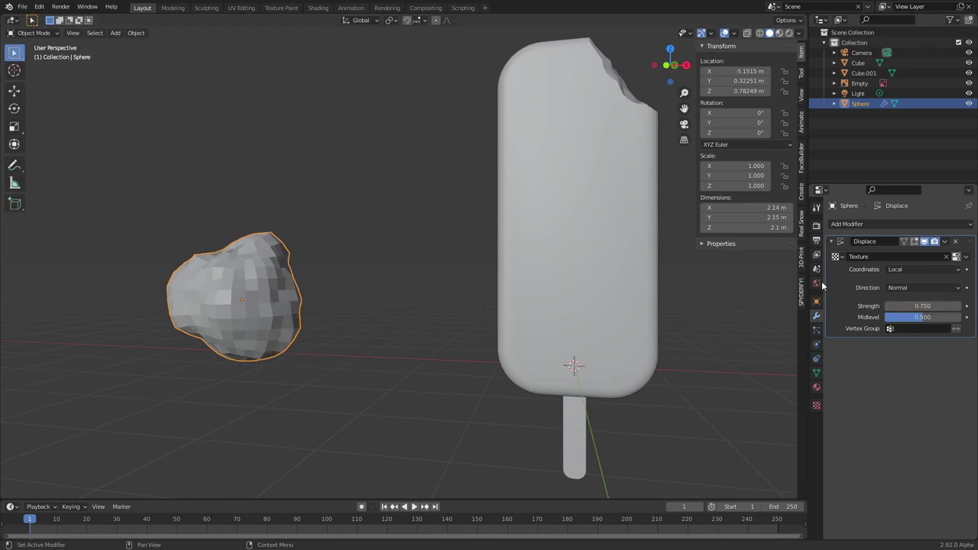
- Add an emitter particle system to the ice-cream body and play the animation to preview the particles
scroll(488, 262, "down", 2)
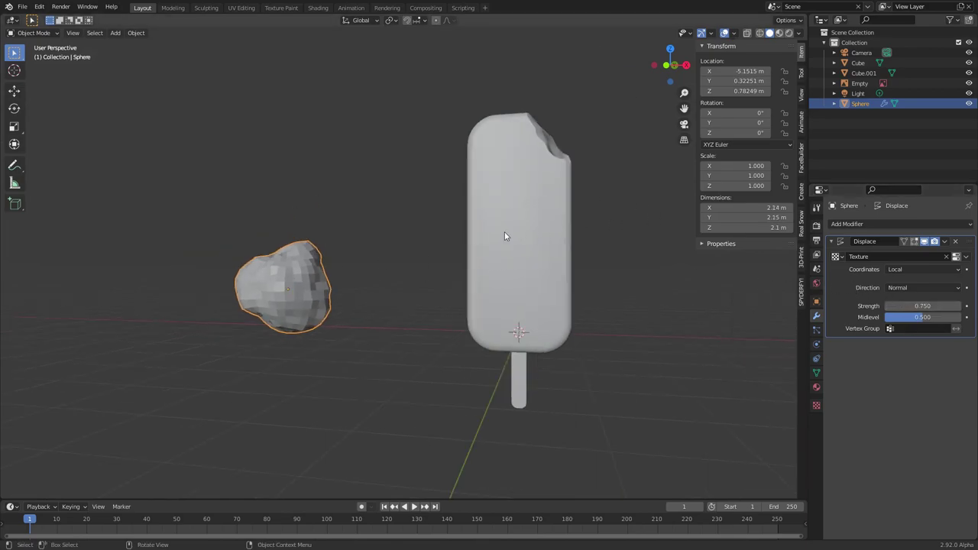
left_click(505, 231)
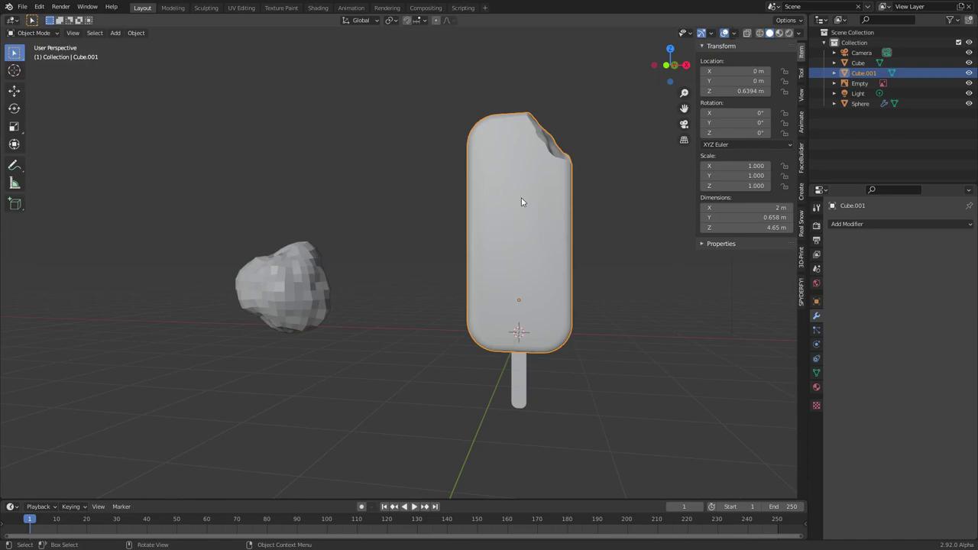
left_click(818, 330)
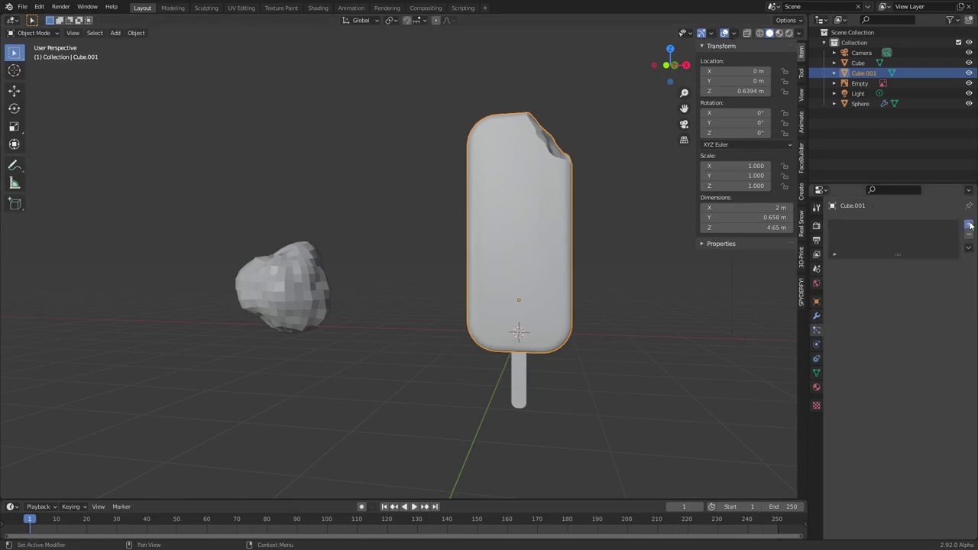
left_click(969, 224)
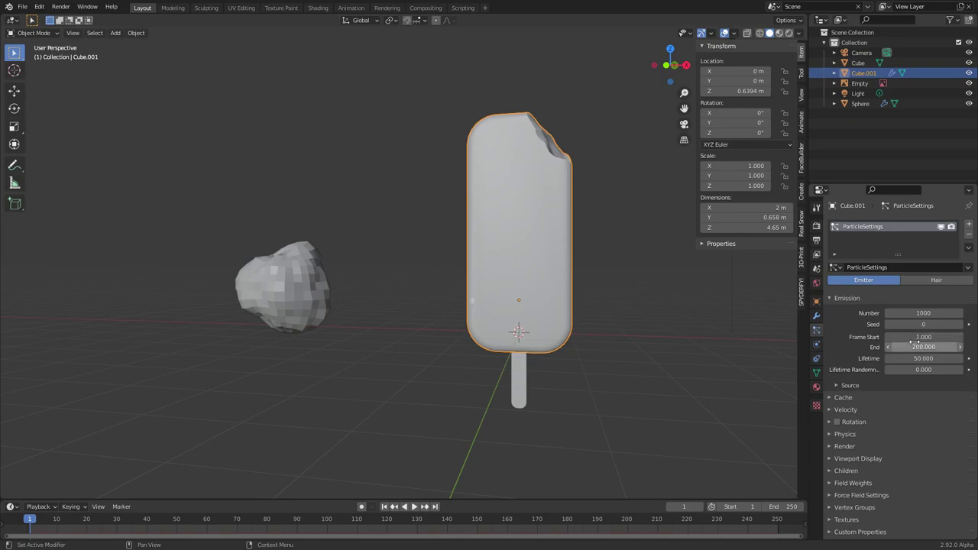
key("space")
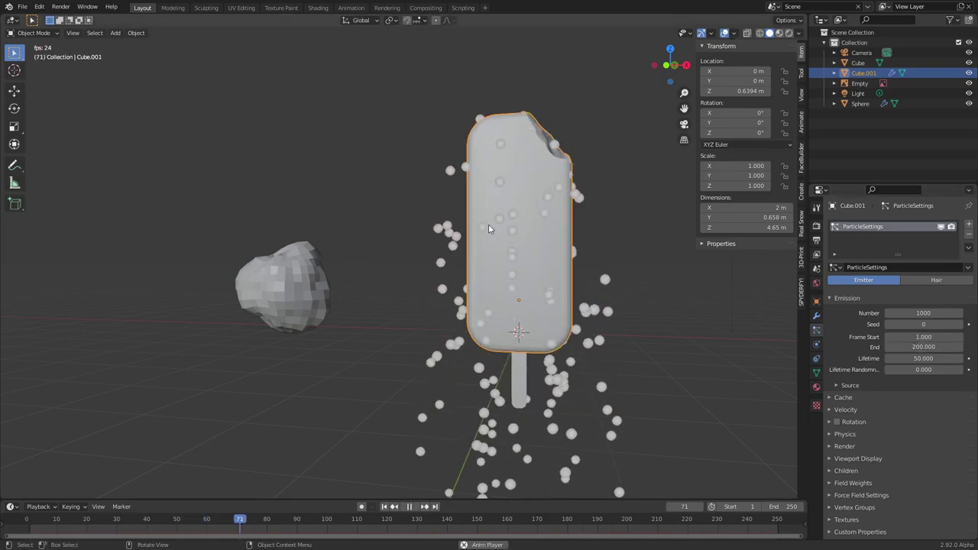
key("Escape")
middle_click_drag(542, 258, 471, 264, "shift")
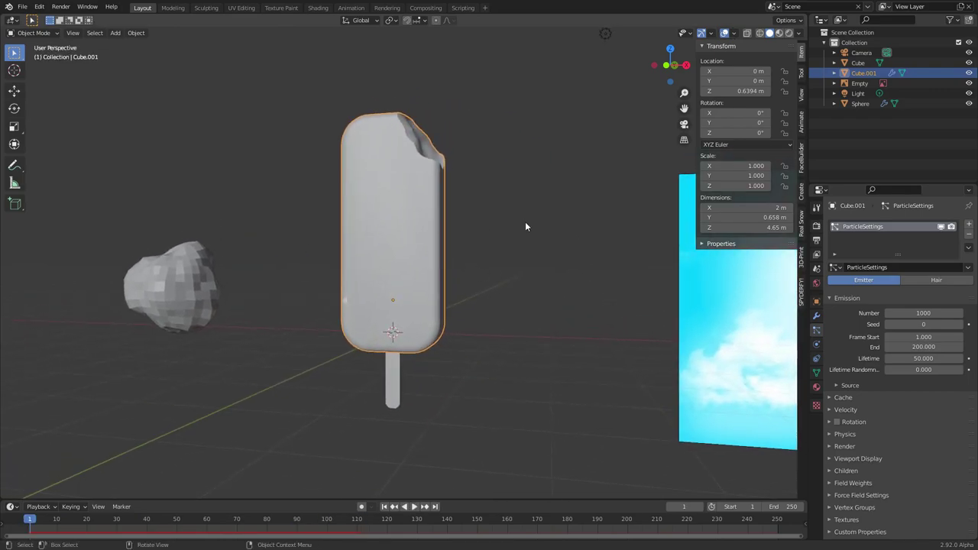
- Set the particle emission's end frame to 1 and preview the animation
left_click(923, 347)
type("1")
key("Return")
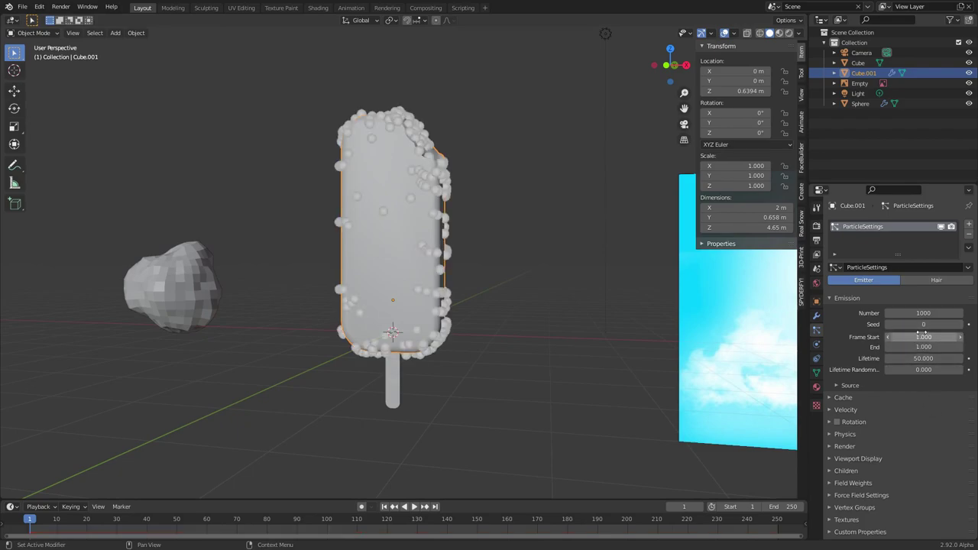
key("space")
key("Escape")
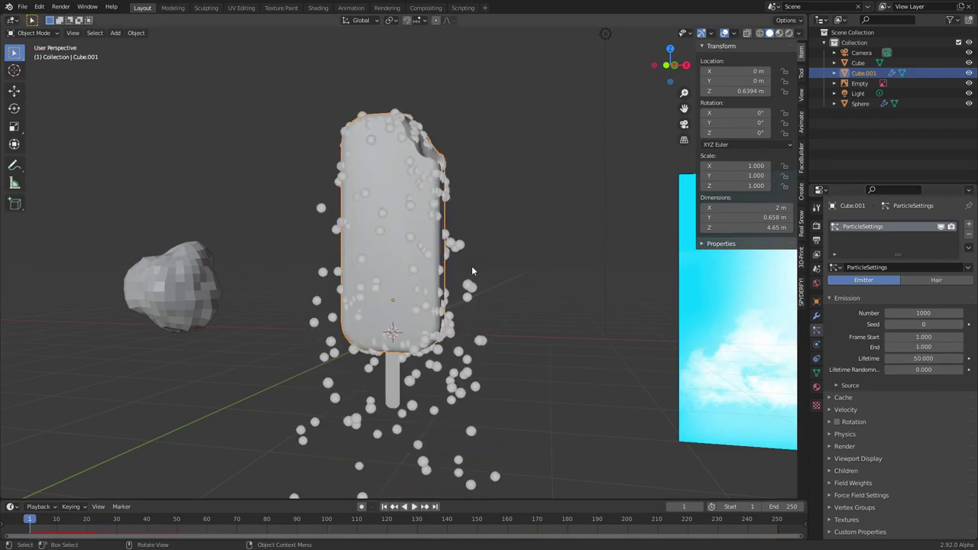
- Set the particles' physics type to None and play the animation to check their motion
left_click(842, 434)
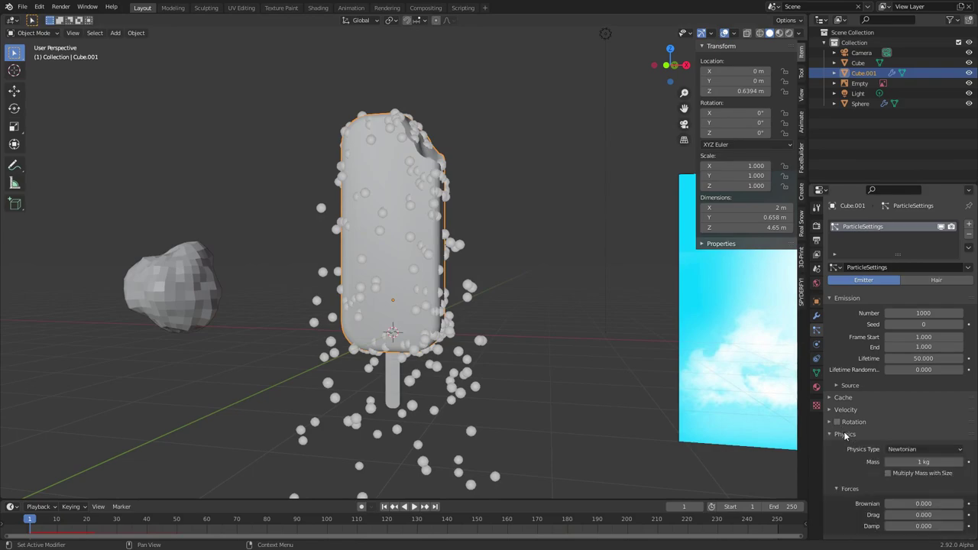
left_click(904, 450)
left_click(897, 462)
key("space")
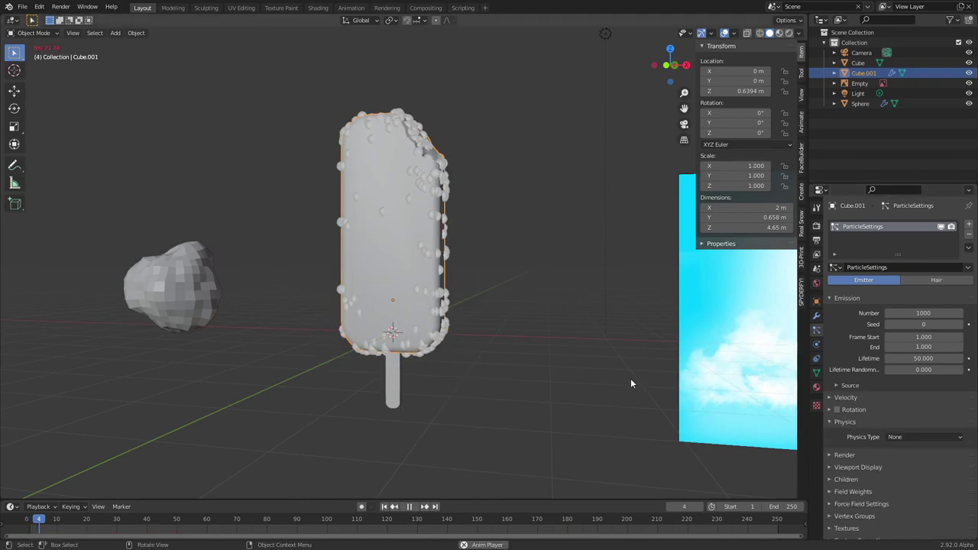
key("Escape")
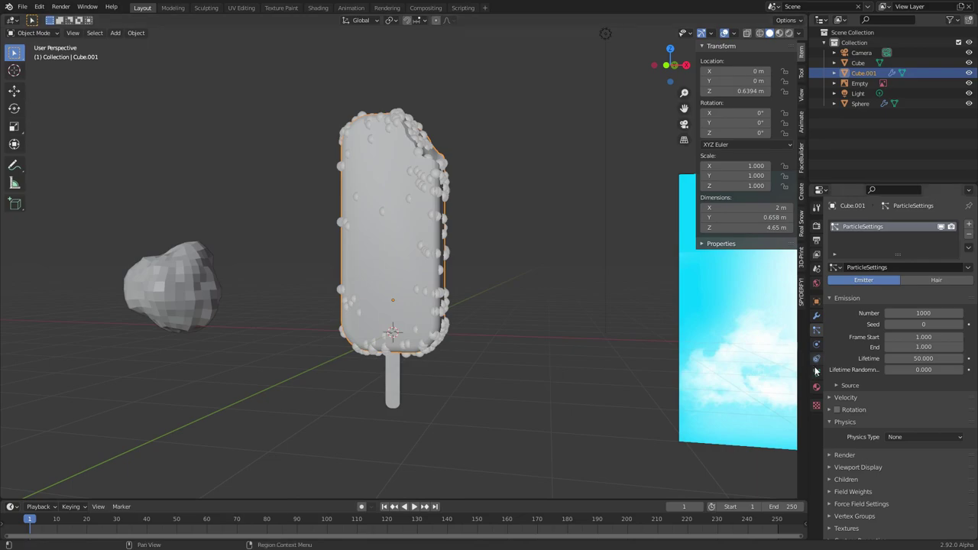
- Check the body's mesh topology and set the particle source distribution to Random
left_click(842, 386)
middle_click_drag(474, 252, 523, 61)
key("Tab")
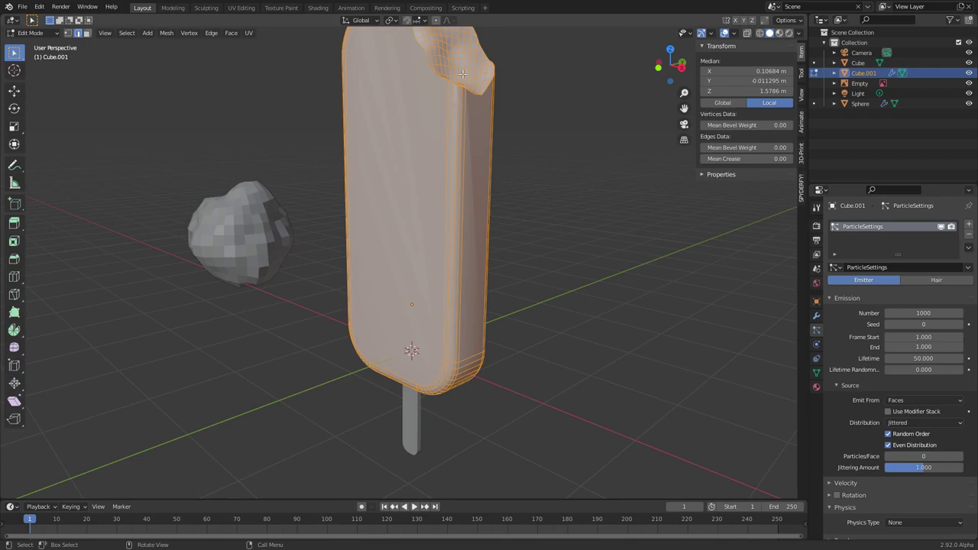
key("Tab")
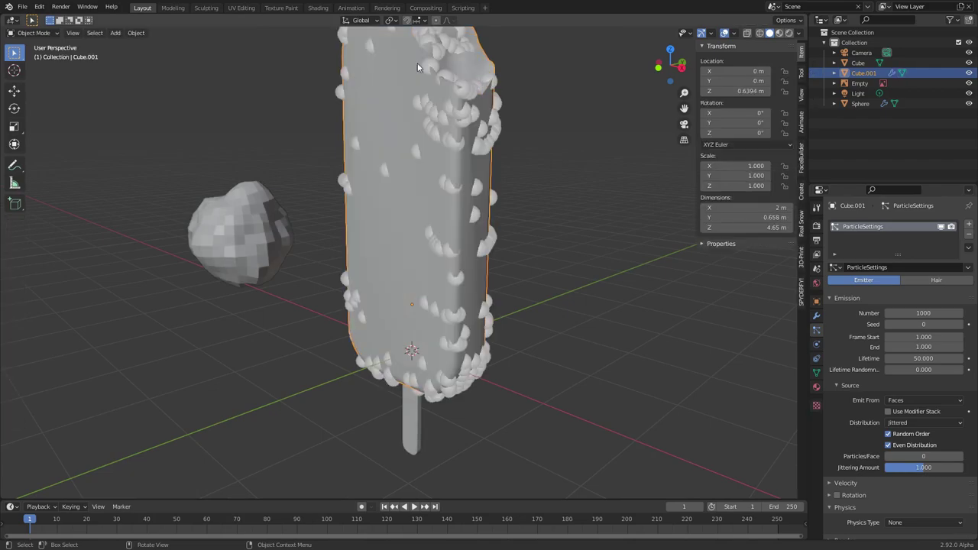
left_click(924, 422)
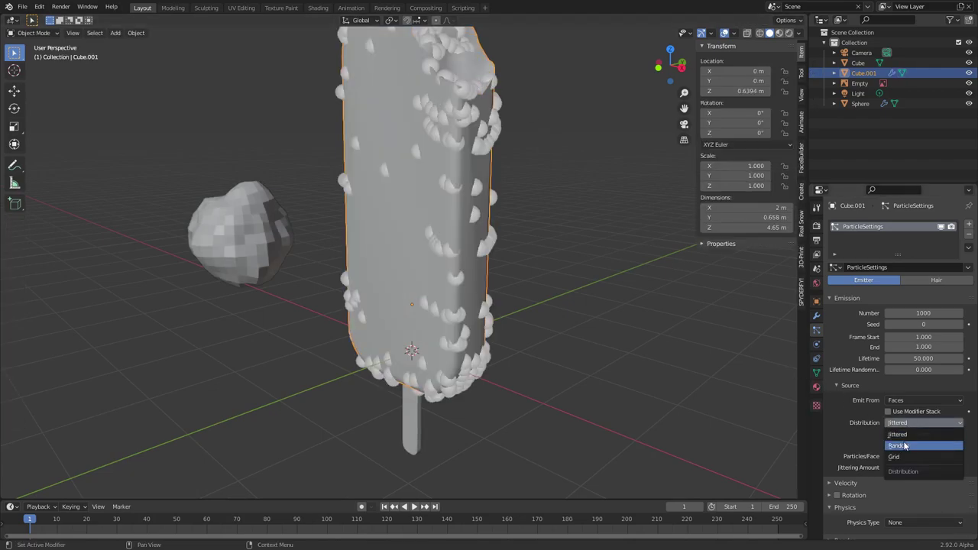
left_click(917, 440)
scroll(419, 159, "down", 4)
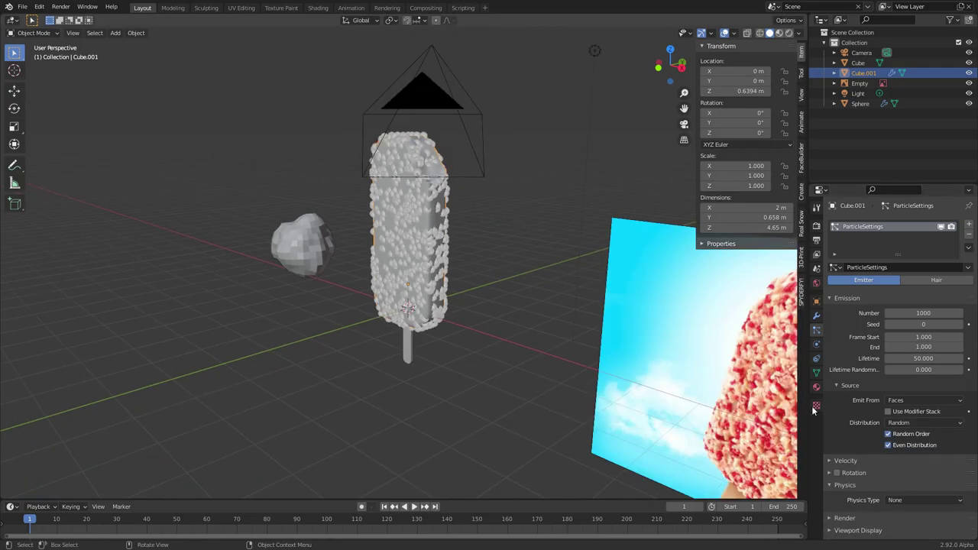
- Render the particles as Object, with the displaced sphere as the instance object
scroll(874, 449, "down", 2)
left_click(868, 456)
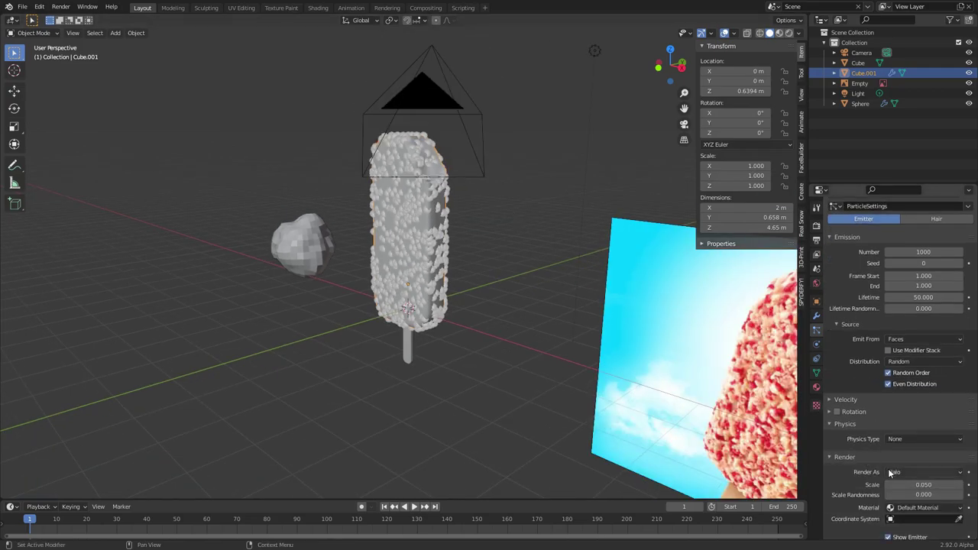
left_click(905, 472)
left_click(898, 416)
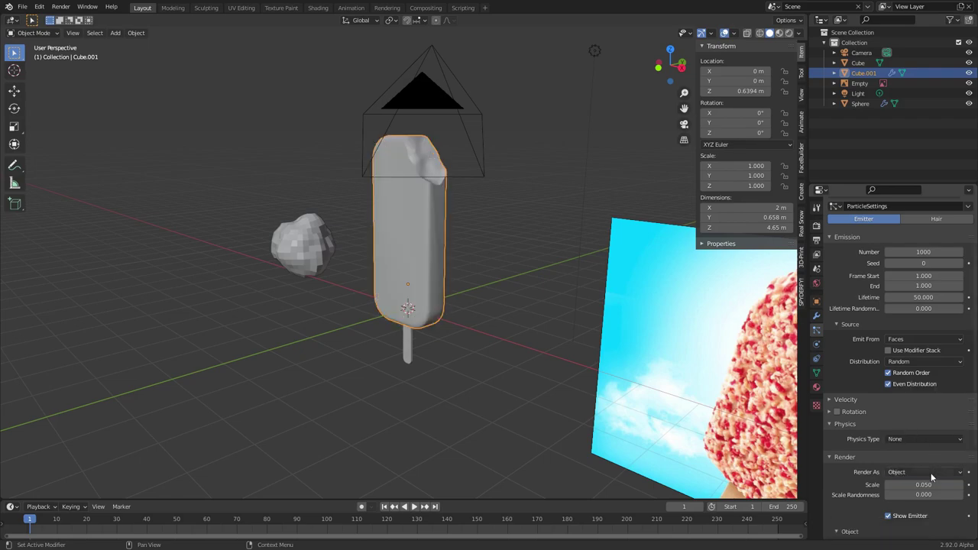
scroll(928, 462, "down", 1)
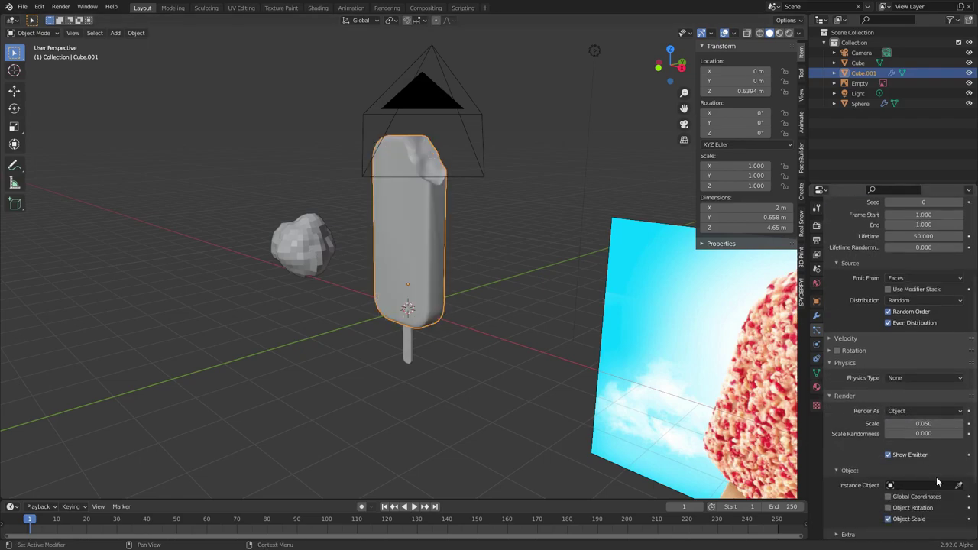
- Shade the displaced sphere smooth
right_click(304, 246)
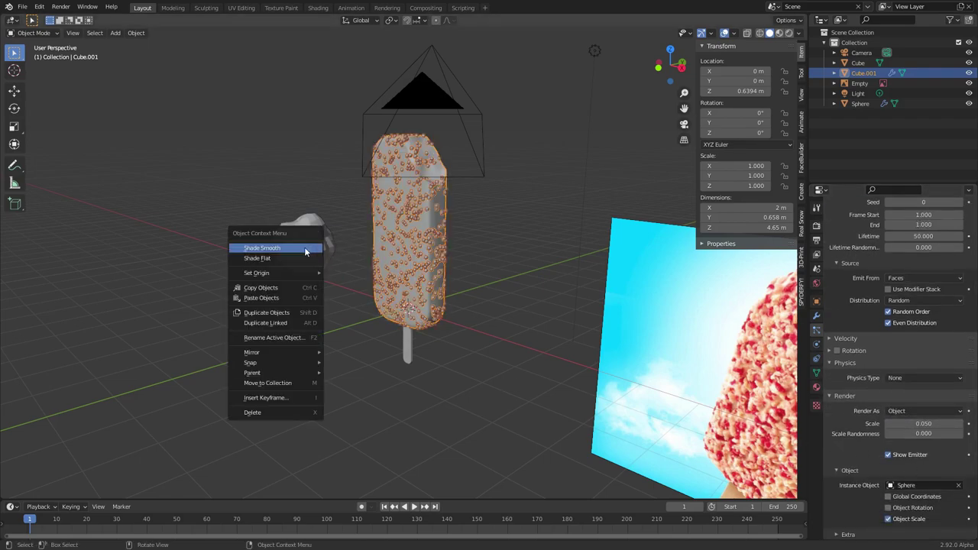
left_click(283, 226)
right_click(282, 225)
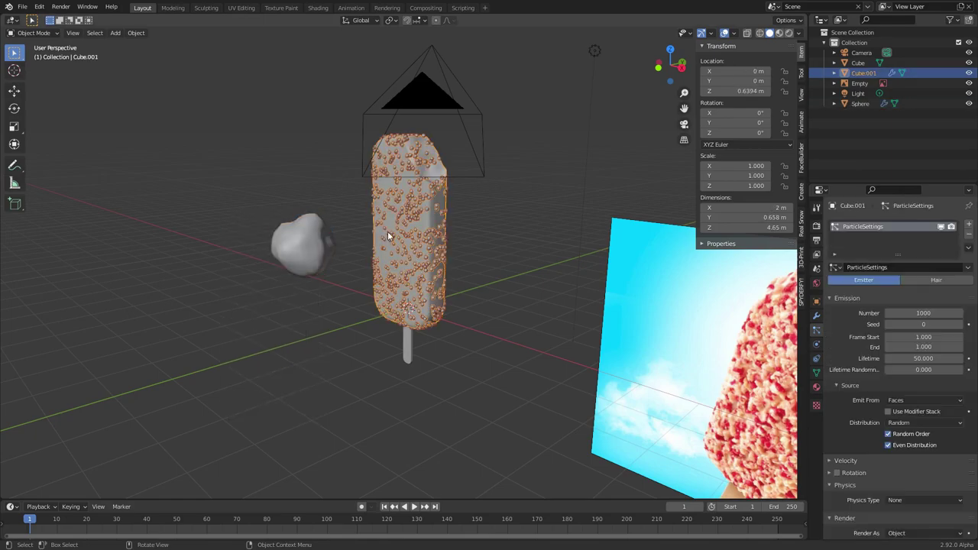
- Set the ice-cream body's particle number to 7000 and its scale randomness to about 0.59
left_click(389, 233)
scroll(404, 202, "up", 4)
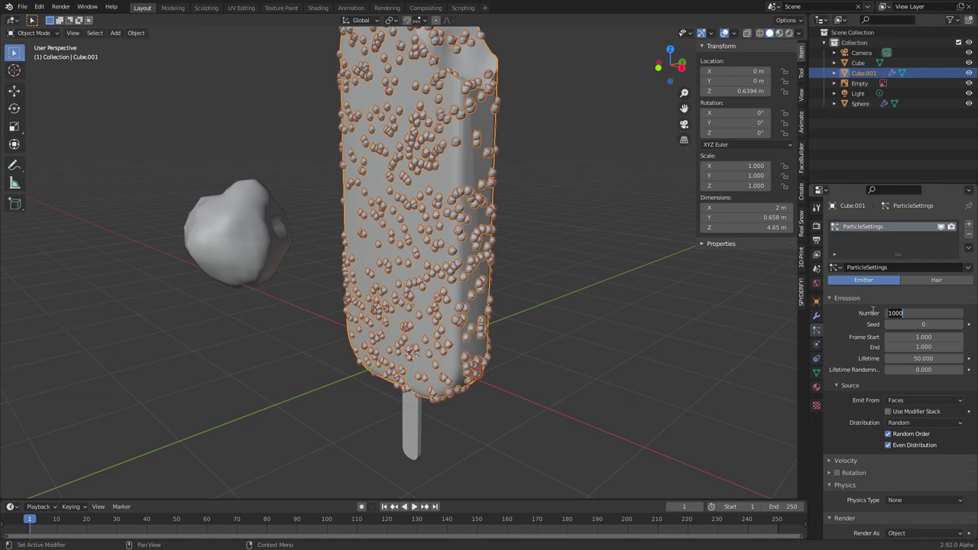
key("Return")
scroll(898, 400, "down", 5)
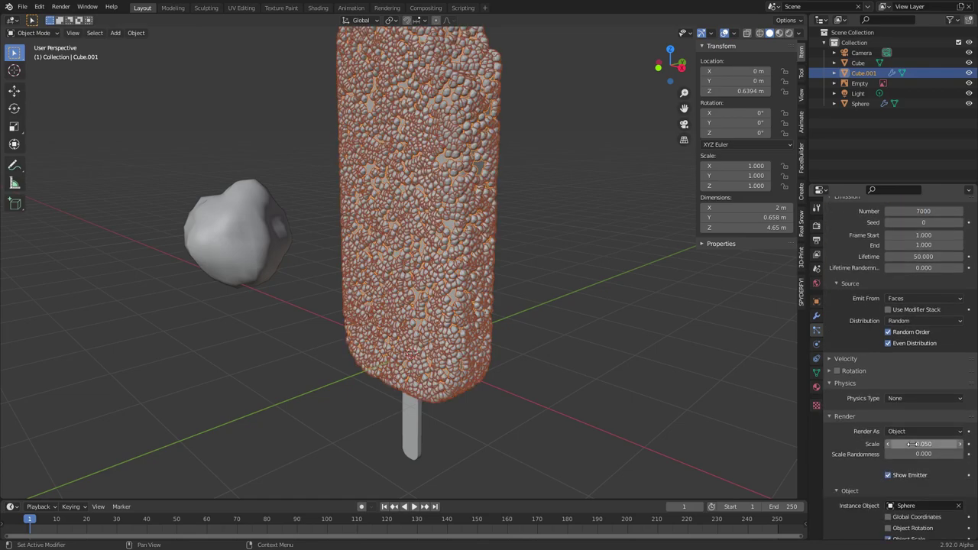
left_click_drag(915, 456, 944, 454)
left_click(552, 190)
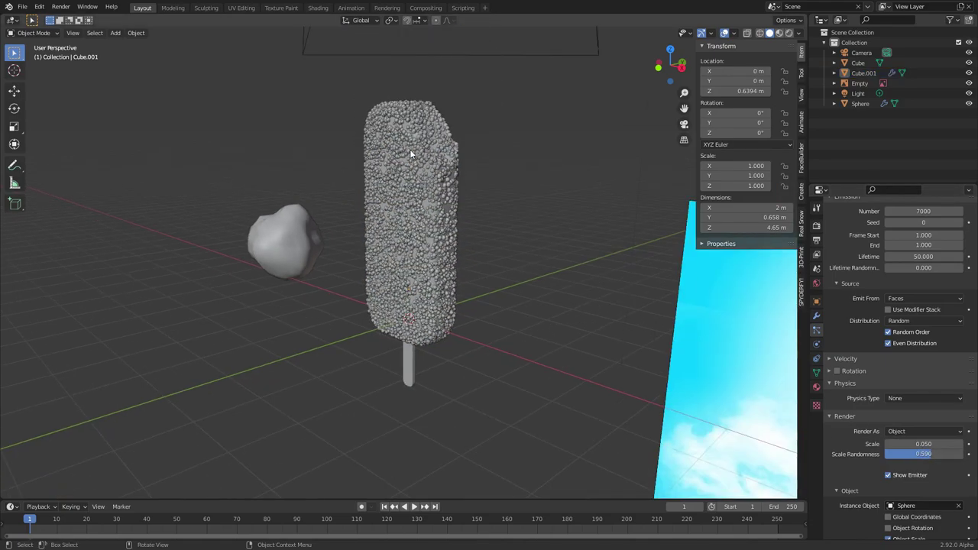
- Enable particle rotation with Randomize at about 0.673 and Randomize Phase at about 1.154
left_click(847, 371)
scroll(621, 252, "up", 3)
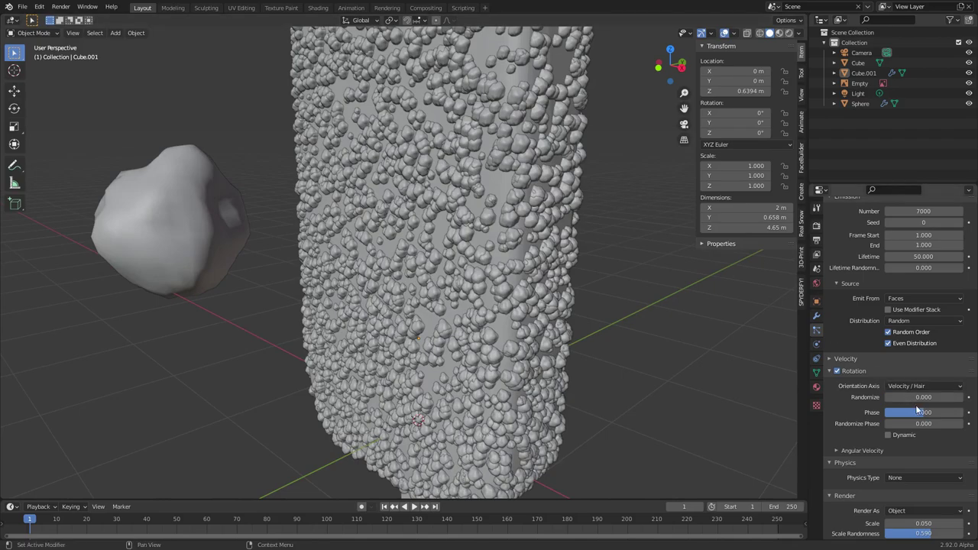
left_click_drag(903, 424, 938, 398)
scroll(526, 270, "down", 1)
scroll(585, 271, "down", 3)
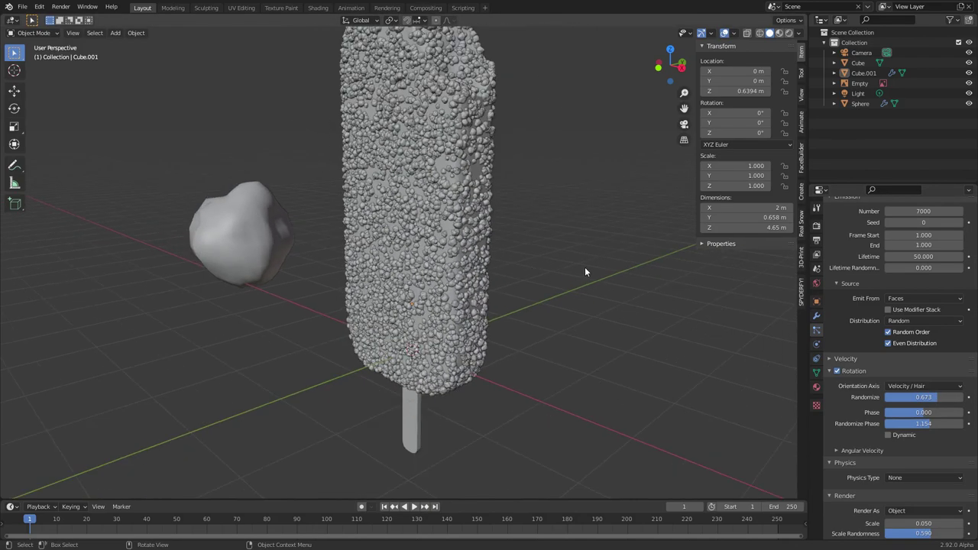
- Increase the render scale of the ice-cream body's particles to about 0.068
scroll(497, 239, "down", 3)
middle_click_drag(417, 210, 466, 214)
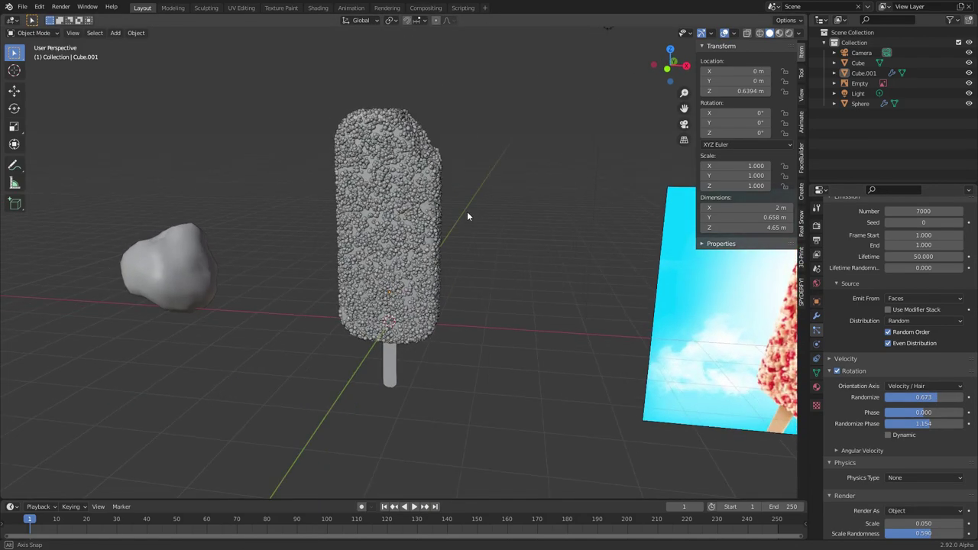
left_click(420, 215)
scroll(922, 456, "down", 2)
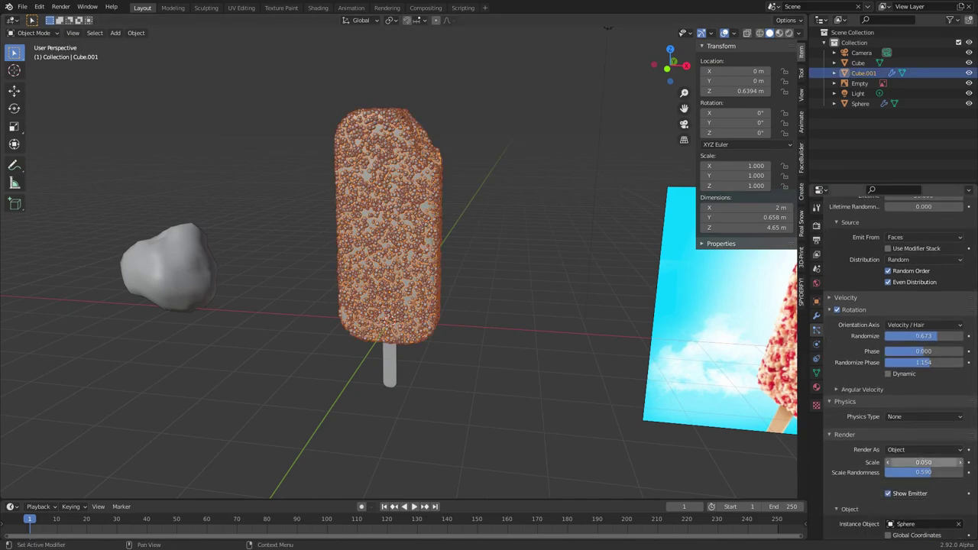
left_click_drag(917, 462, 940, 463)
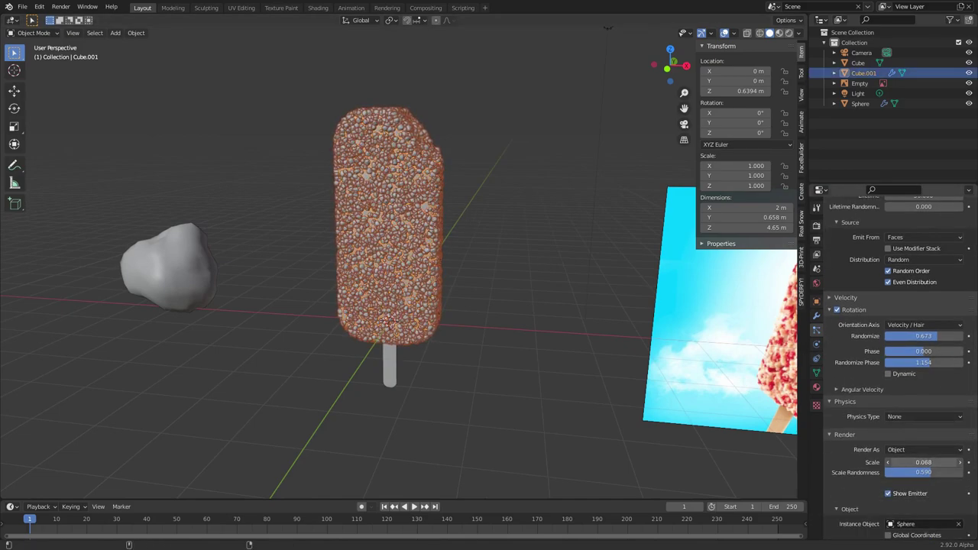
left_click(498, 267)
- Examine the sprinkle coverage on the sides and the bitten corner of the ice-cream body
middle_click_drag(464, 170, 394, 197)
scroll(395, 186, "up", 3)
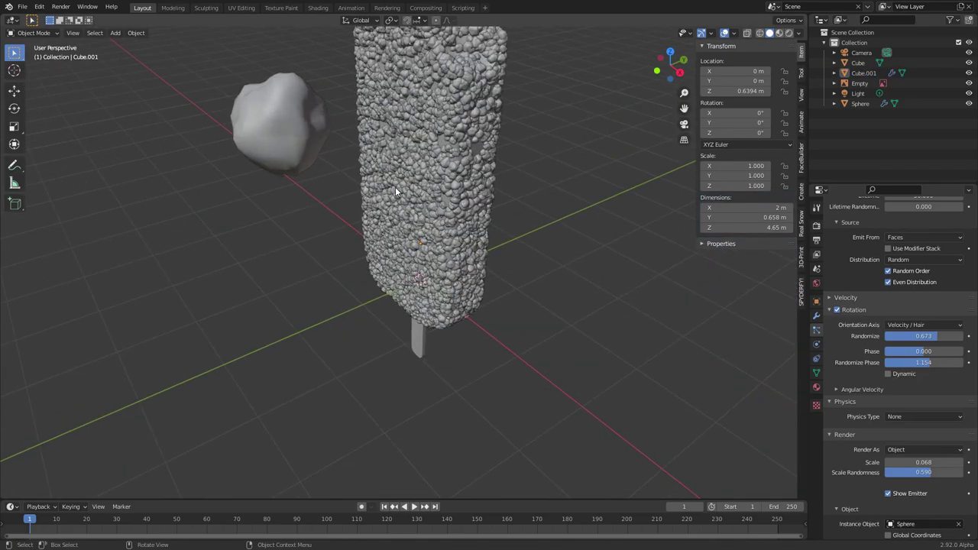
scroll(435, 176, "down", 4)
middle_click_drag(563, 270, 381, 250, "shift")
scroll(381, 250, "up", 3)
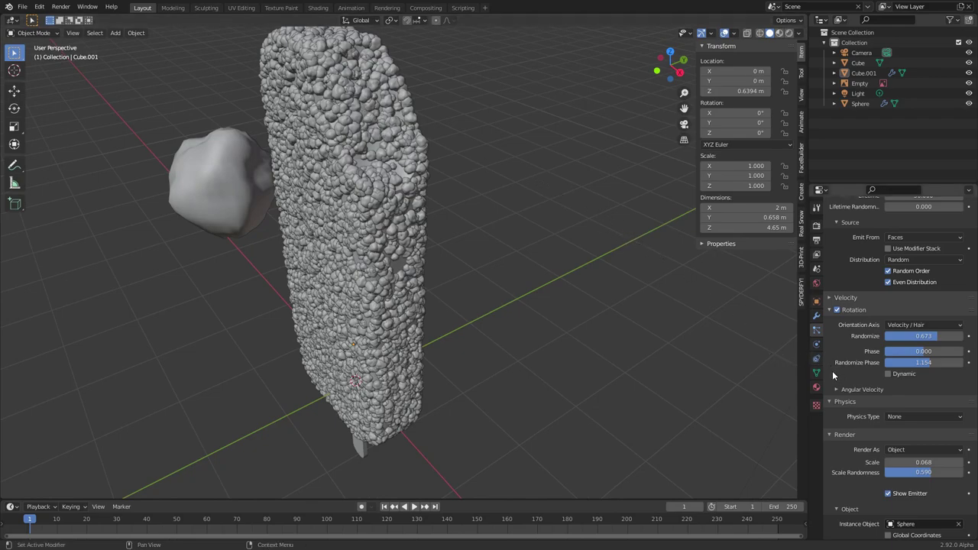
- Save the file and hide the ice-cream body's particle system in the viewport
scroll(926, 286, "up", 5)
scroll(926, 286, "up", 2)
key("ctrl+s")
left_click(942, 227)
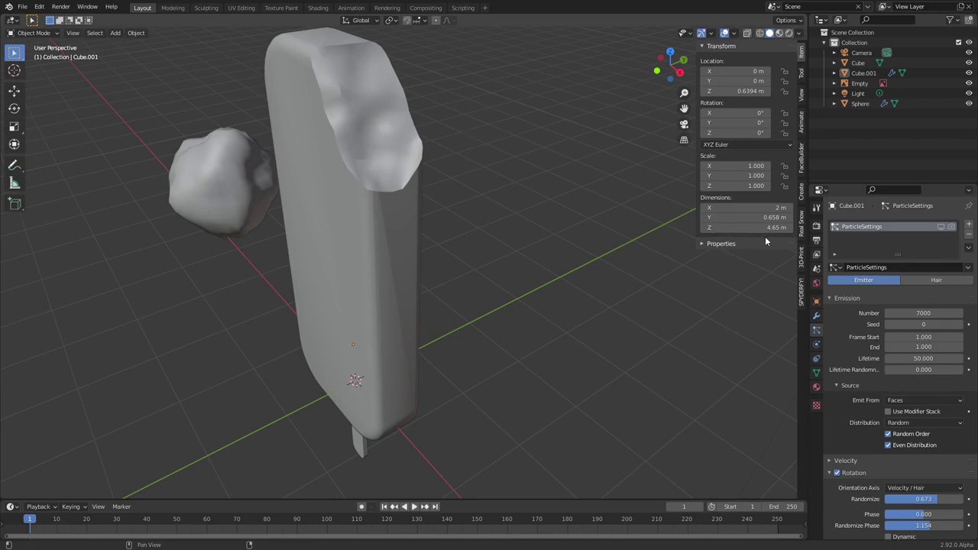
- Add a vertex group named bite to the ice-cream body and switch the body to Weight Paint mode
left_click(815, 373)
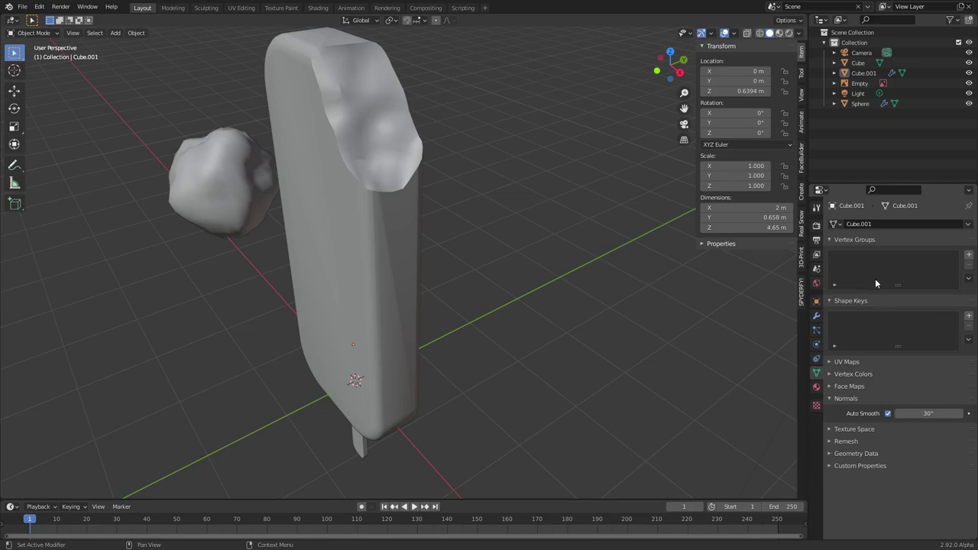
left_click(969, 254)
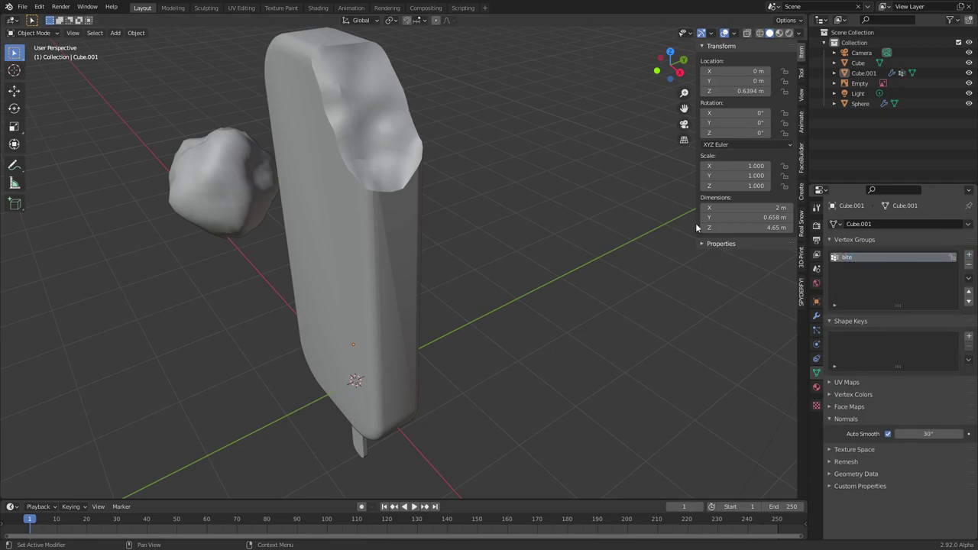
middle_click_drag(356, 106, 267, 95)
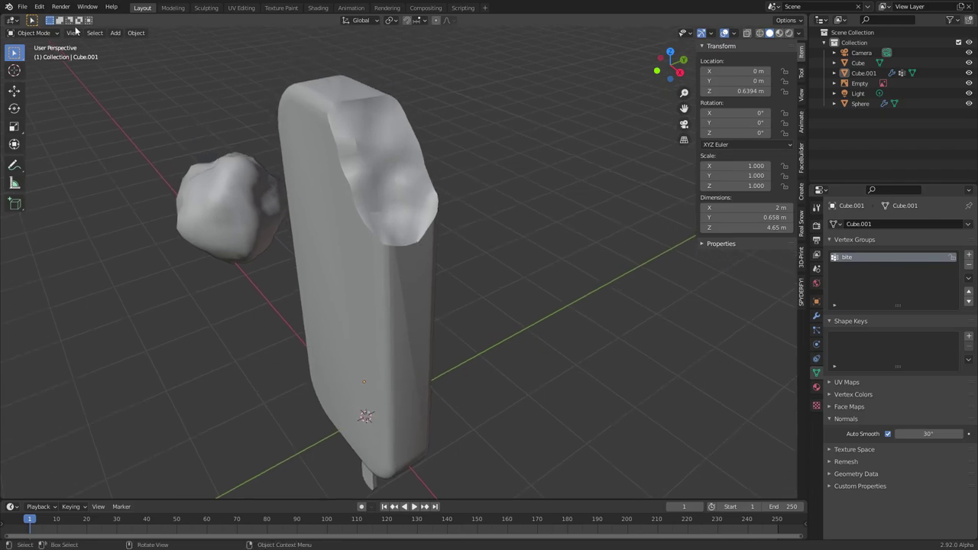
left_click(34, 33)
left_click(32, 92)
- Undo the trial stroke, enlarge the brush radius to 90 px and paint full weight over the whole bitten surface
left_click_drag(415, 176, 382, 157)
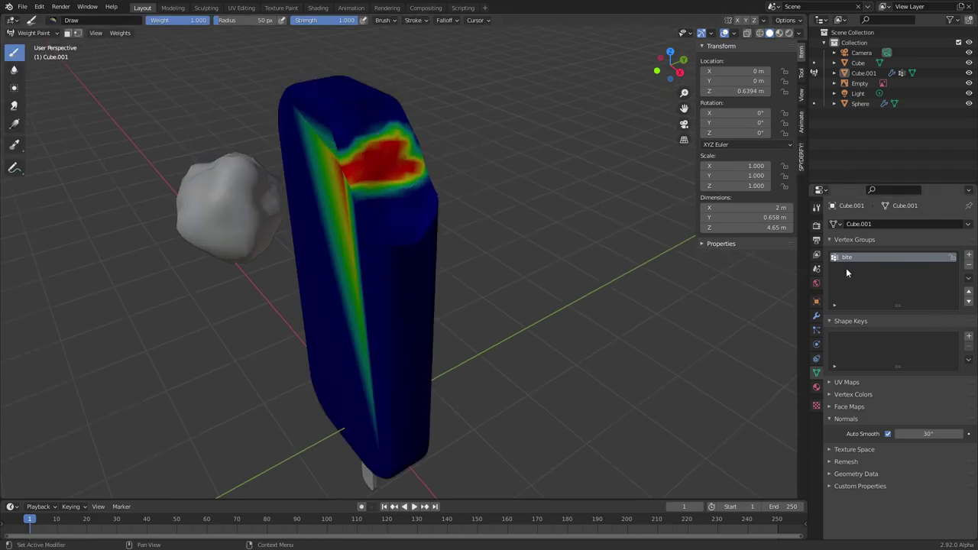
key("ctrl+z")
scroll(387, 152, "up", 1)
middle_click_drag(385, 152, 405, 240, "shift")
key("f")
left_click(415, 252)
mouse_move(420, 282)
left_mouse_down()
mouse_move(393, 186)
mouse_move(363, 151)
mouse_move(339, 207)
mouse_move(393, 305)
mouse_move(437, 327)
mouse_move(458, 267)
mouse_move(448, 197)
mouse_move(393, 123)
mouse_move(360, 205)
mouse_move(410, 211)
mouse_move(390, 191)
mouse_move(428, 268)
mouse_move(436, 239)
mouse_move(414, 184)
left_mouse_up()
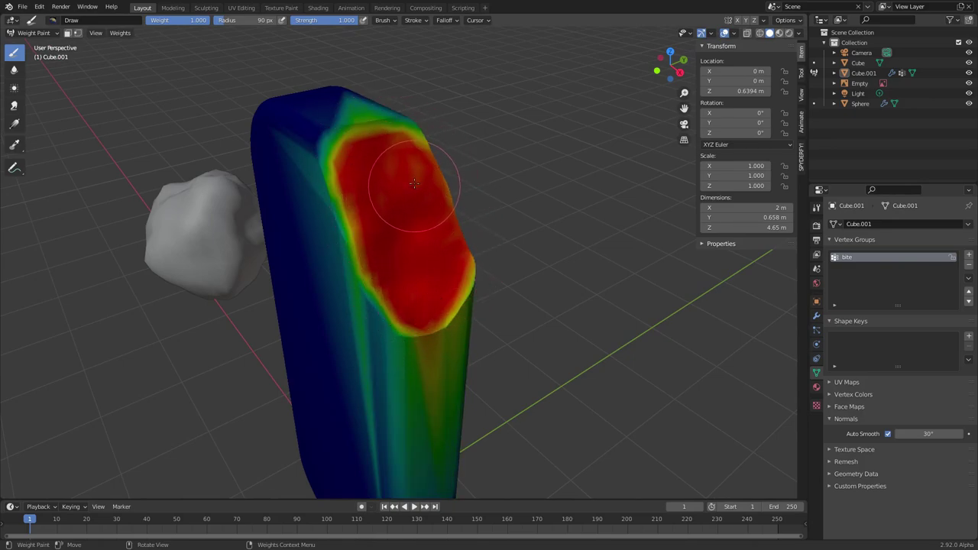
- Remove the excess weight around the bite and on the body's sides with the Subtract brush
left_click(52, 19)
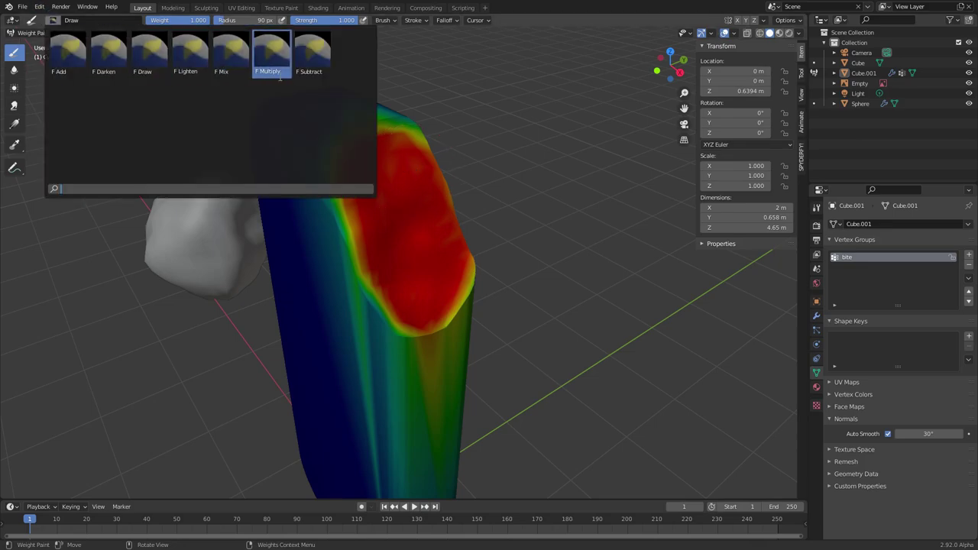
left_click(318, 64)
mouse_move(374, 408)
left_mouse_down()
mouse_move(417, 349)
mouse_move(456, 327)
mouse_move(467, 288)
mouse_move(338, 329)
mouse_move(348, 276)
mouse_move(299, 196)
mouse_move(290, 148)
mouse_move(334, 192)
mouse_move(310, 149)
mouse_move(400, 105)
left_mouse_up()
middle_click_drag(399, 104, 401, 241)
mouse_move(401, 240)
left_mouse_down()
mouse_move(436, 236)
mouse_move(451, 168)
mouse_move(473, 129)
left_mouse_up()
mouse_move(473, 128)
middle_mouse_down()
mouse_move(460, 153)
mouse_move(522, 176)
middle_mouse_up()
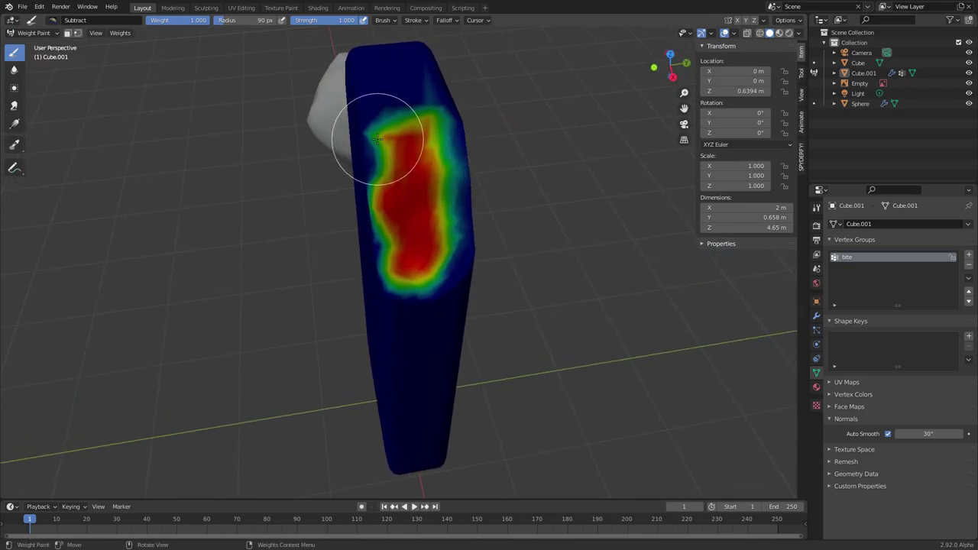
mouse_move(377, 172)
middle_mouse_down()
mouse_move(430, 173)
mouse_move(388, 182)
middle_mouse_up()
left_click_drag(430, 73, 435, 82)
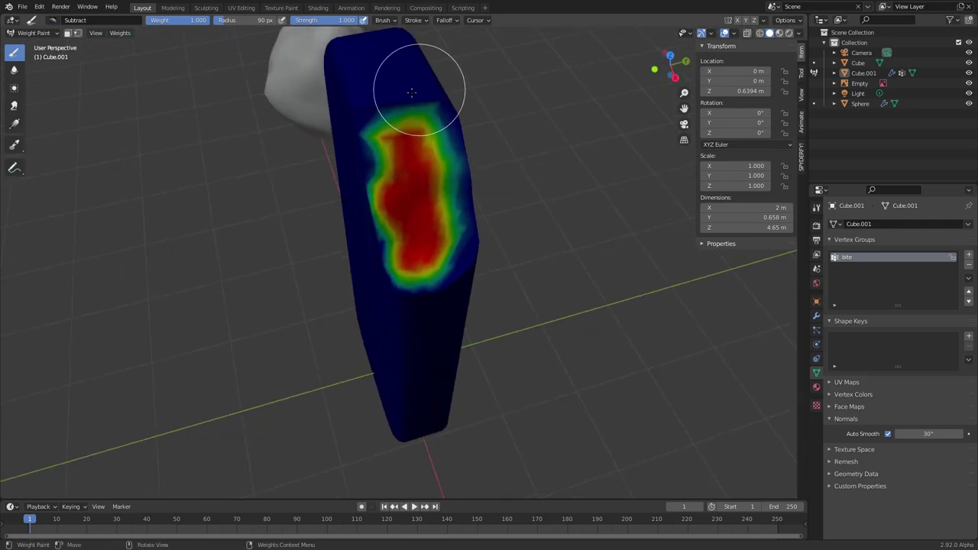
- Try to soften the bite weights with a Blur stroke and with the Smooth weights operation
left_click(14, 71)
mouse_move(454, 236)
left_mouse_down()
mouse_move(375, 191)
mouse_move(411, 209)
left_mouse_up()
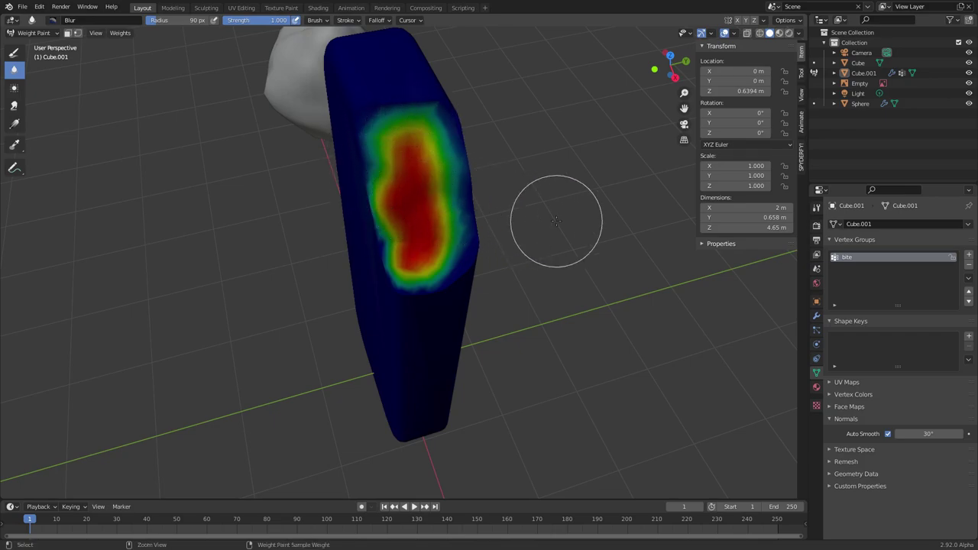
left_click(119, 33)
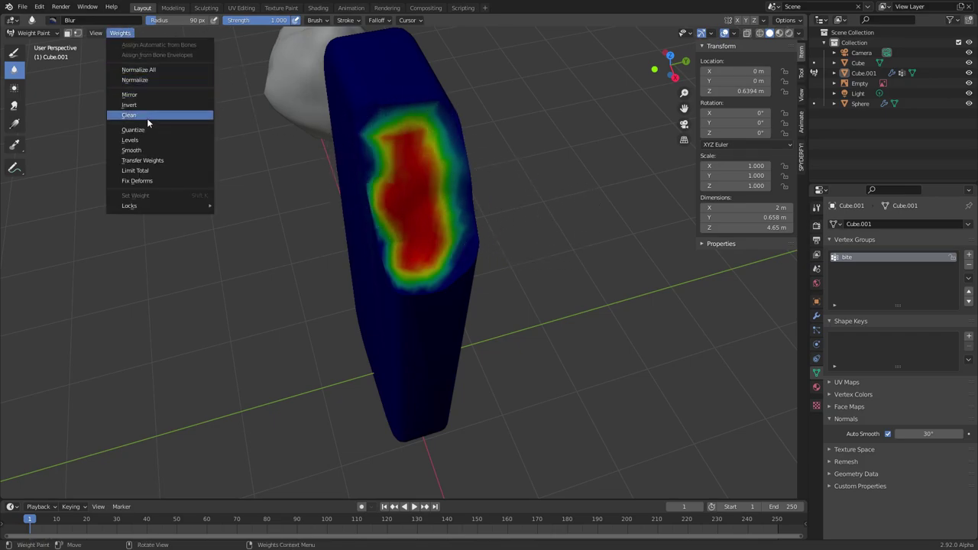
left_click(139, 151)
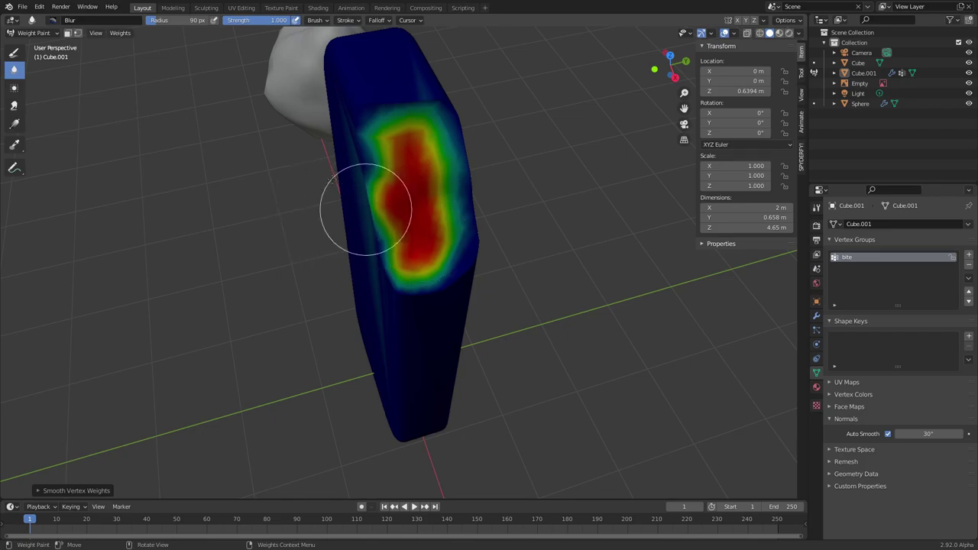
key("ctrl+z")
- Blur the edges of the painted bite weights with the Blur brush
mouse_move(420, 157)
middle_mouse_down("ctrl")
mouse_move(424, 136)
mouse_move(277, 124)
middle_mouse_up("ctrl")
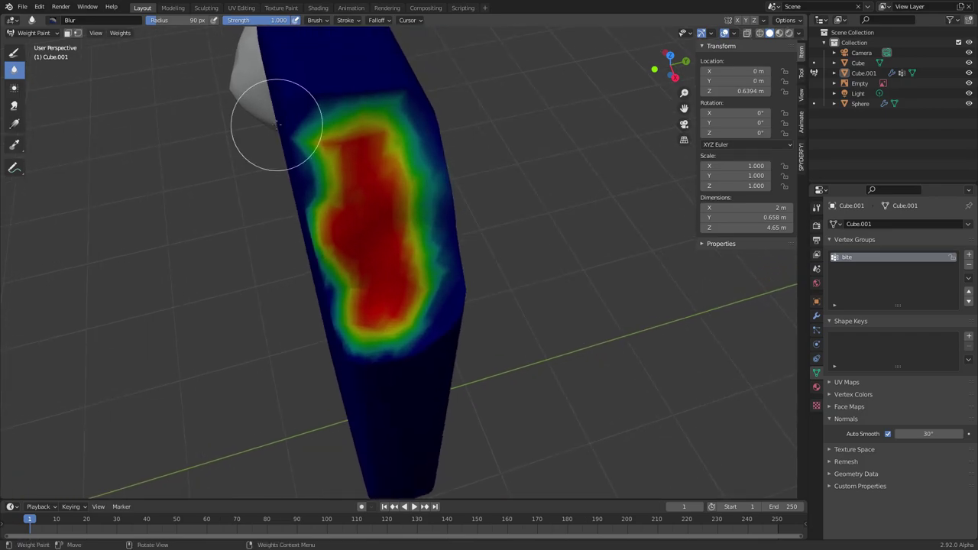
mouse_move(281, 125)
left_mouse_down()
mouse_move(372, 159)
mouse_move(395, 277)
mouse_move(381, 293)
mouse_move(350, 262)
mouse_move(360, 255)
mouse_move(349, 163)
left_mouse_up()
mouse_move(349, 163)
middle_mouse_down()
mouse_move(439, 187)
mouse_move(436, 218)
middle_mouse_up()
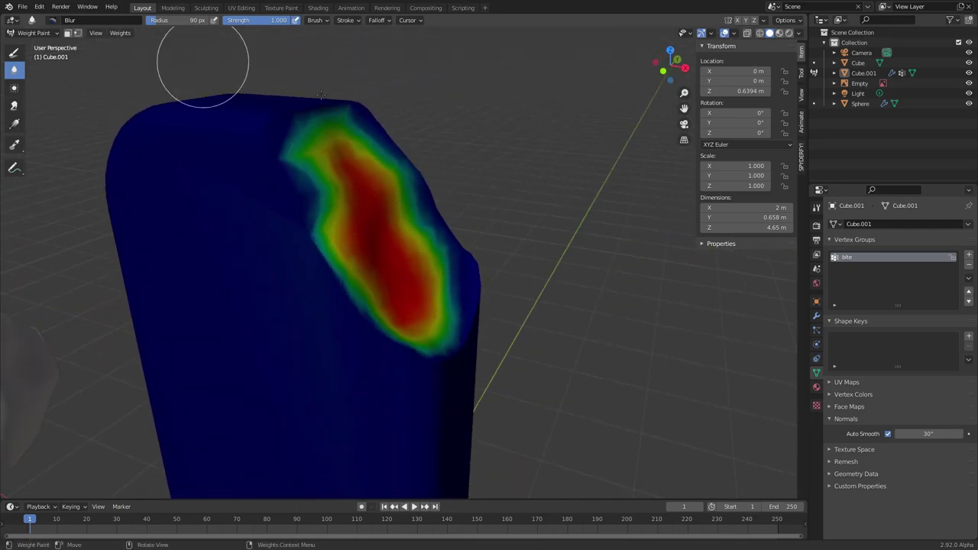
- Return the ice-cream body to Object Mode and show its particle system in the viewport again
left_click(32, 33)
left_click(37, 44)
left_click(273, 221)
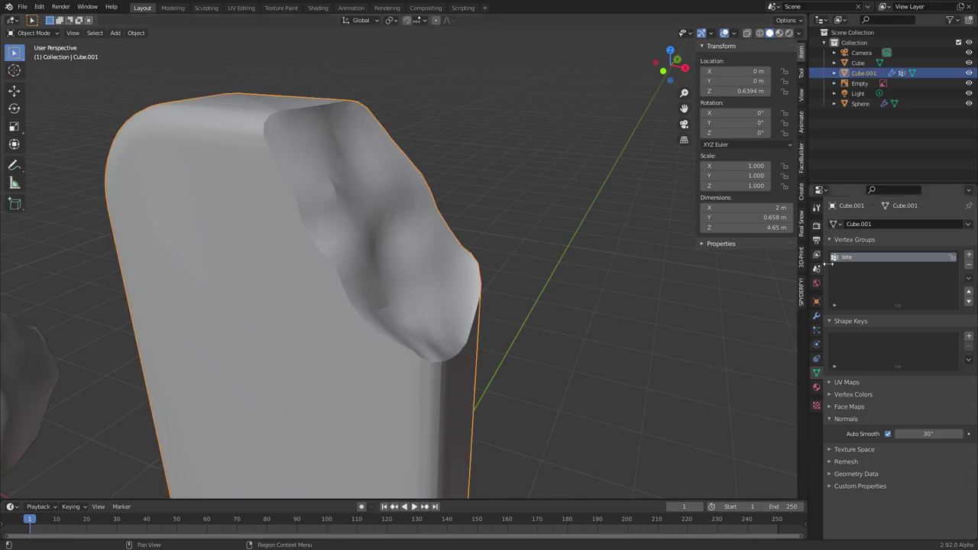
left_click(815, 329)
left_click(940, 227)
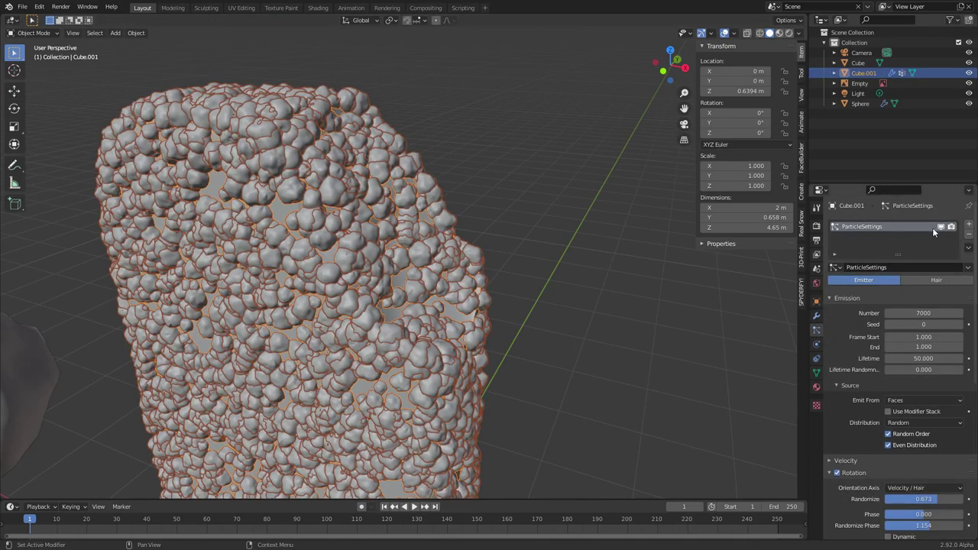
- Assign the bite vertex group to the particle density and invert it so sprinkles avoid the bite
scroll(909, 404, "down", 14)
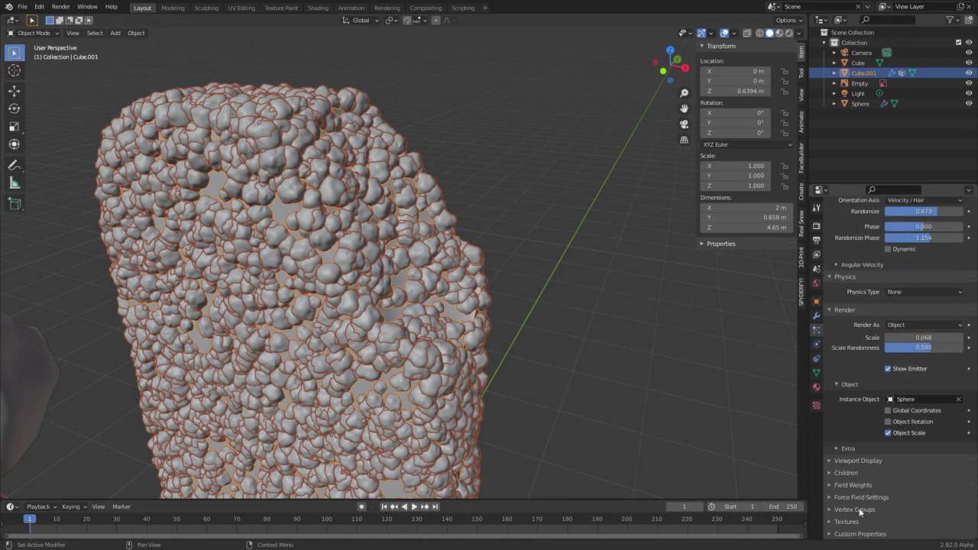
left_click(858, 509)
scroll(878, 504, "down", 1)
scroll(894, 458, "down", 3)
left_click(905, 425)
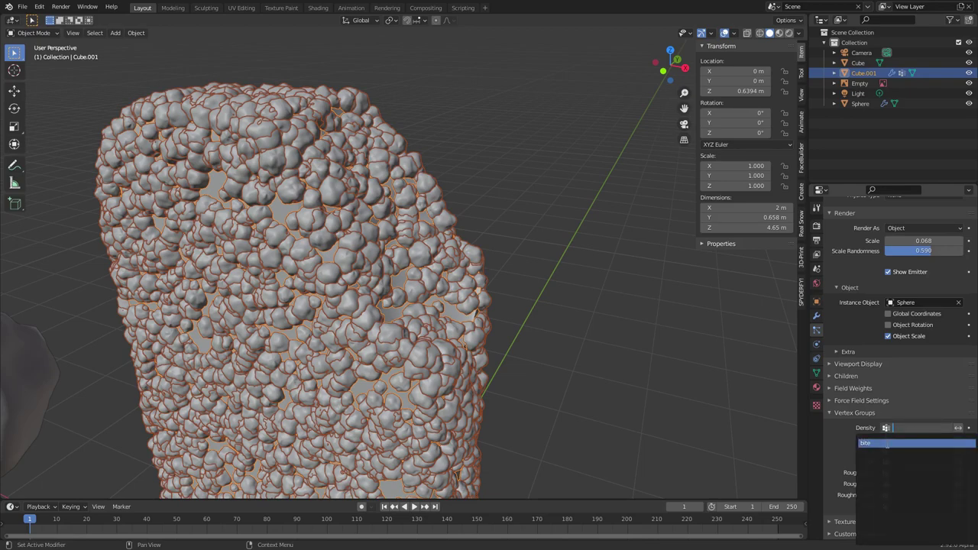
left_click(917, 439)
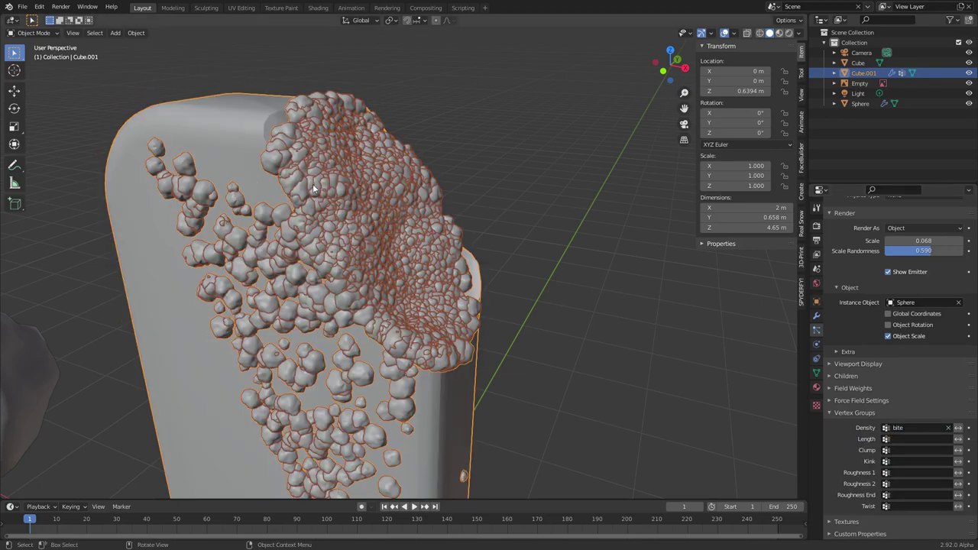
left_click(958, 429)
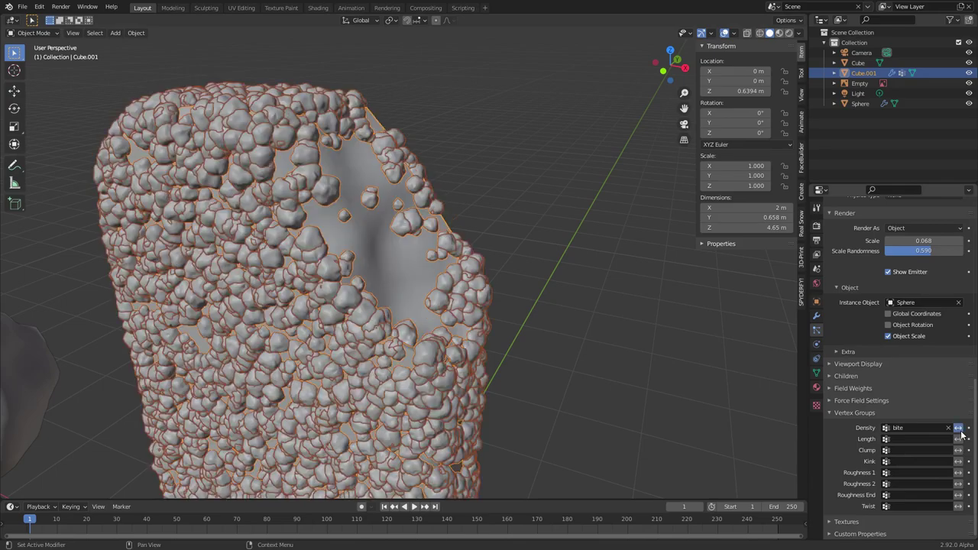
scroll(557, 282, "down", 2)
left_click(562, 281)
- Switch the ice-cream body back to Weight Paint mode with the bite in view and the Draw tool active
scroll(560, 280, "down", 5)
scroll(414, 260, "up", 4)
middle_click_drag(405, 253, 347, 238)
scroll(387, 243, "up", 3)
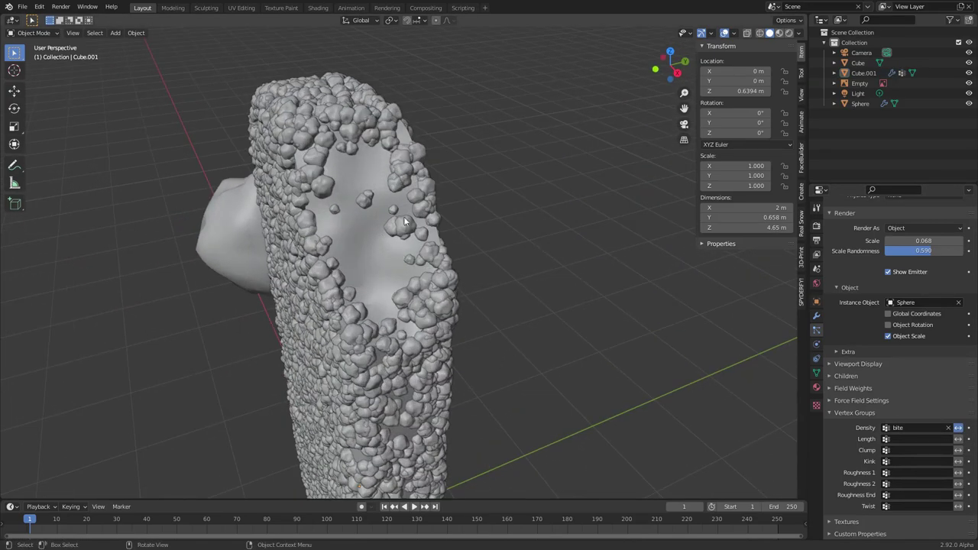
left_click(32, 34)
left_click(30, 91)
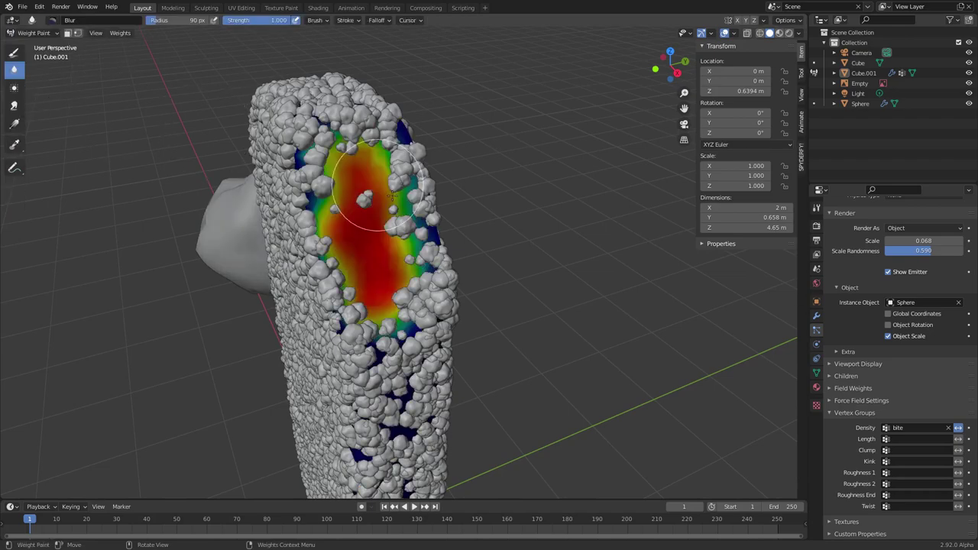
left_click(14, 51)
- Undo the trial Subtract stroke and paint full weight across the bite with the Add brush to clear stray sprinkles
mouse_move(398, 253)
left_mouse_down()
mouse_move(367, 266)
mouse_move(394, 233)
left_mouse_up()
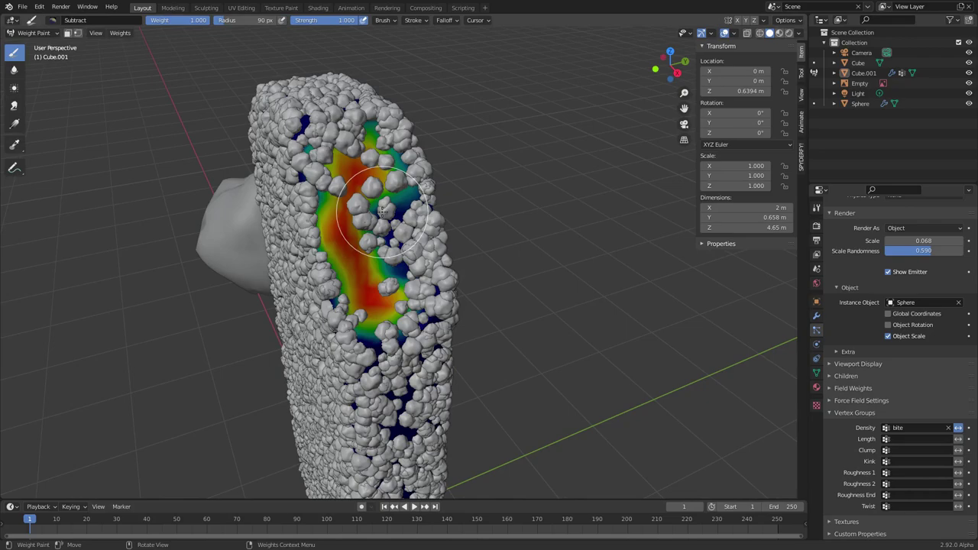
key("ctrl+z")
left_click(52, 21)
left_click(67, 55)
mouse_move(393, 273)
left_mouse_down()
mouse_move(382, 279)
mouse_move(371, 236)
mouse_move(392, 214)
mouse_move(338, 218)
mouse_move(328, 175)
mouse_move(359, 207)
mouse_move(350, 244)
mouse_move(387, 260)
mouse_move(372, 292)
mouse_move(407, 223)
mouse_move(406, 178)
mouse_move(375, 186)
mouse_move(356, 163)
mouse_move(332, 160)
mouse_move(382, 185)
left_mouse_up()
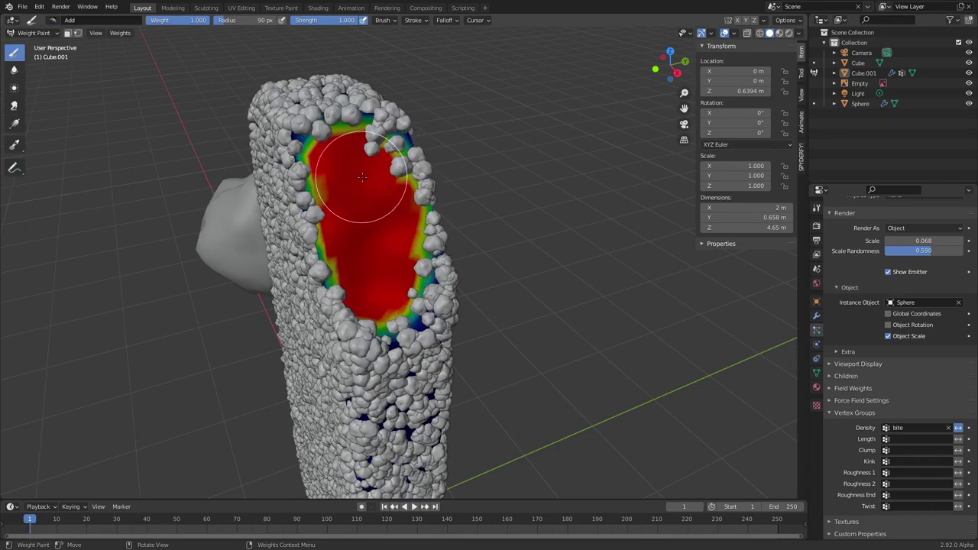
- Return to Object Mode, compare the whole ice cream with the reference image and save the file
scroll(426, 205, "down", 5)
left_click(34, 34)
left_click(35, 45)
middle_click_drag(417, 278, 425, 226)
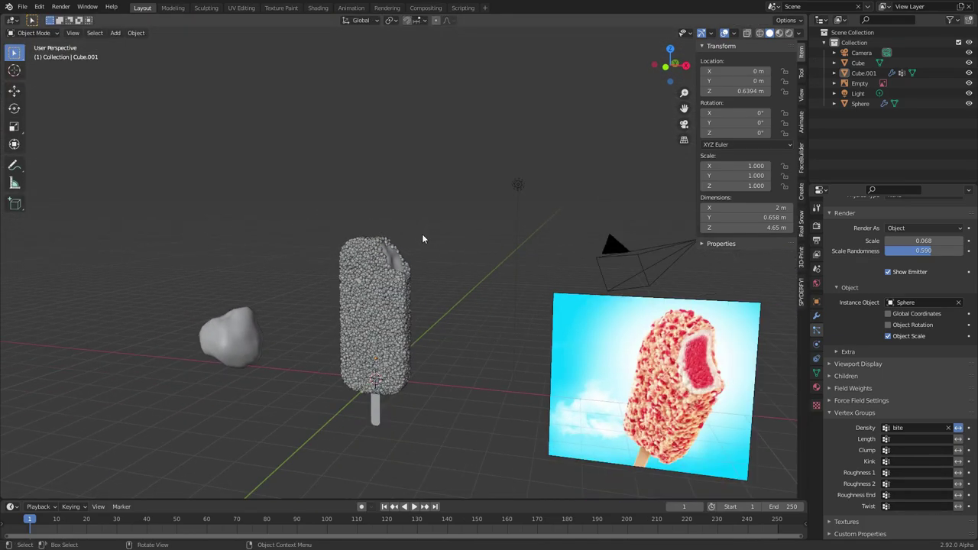
key("ctrl+s")
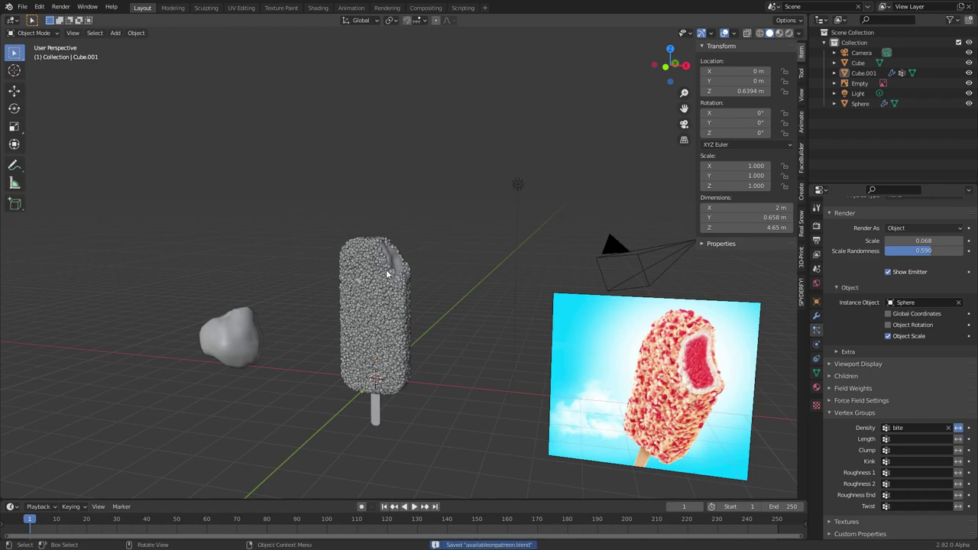
- Set the render engine to Cycles and its device to GPU Compute
scroll(336, 289, "up", 2)
scroll(330, 289, "up", 2)
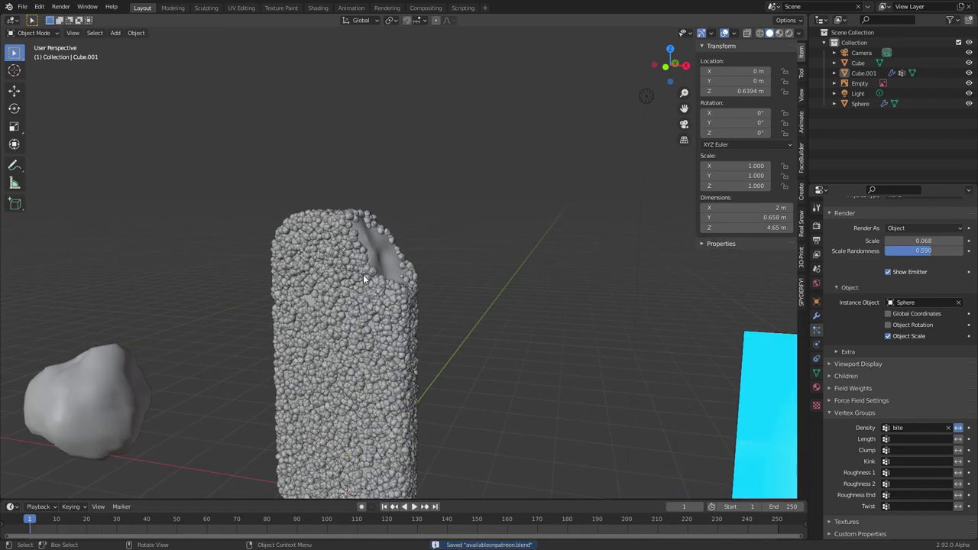
left_click(816, 226)
left_click(911, 223)
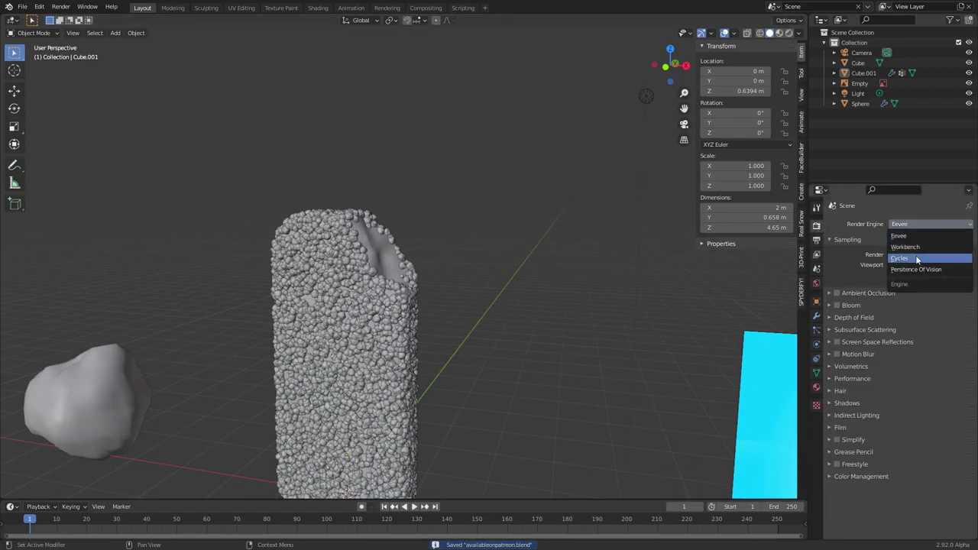
left_click(916, 259)
left_click(928, 250)
left_click(925, 273)
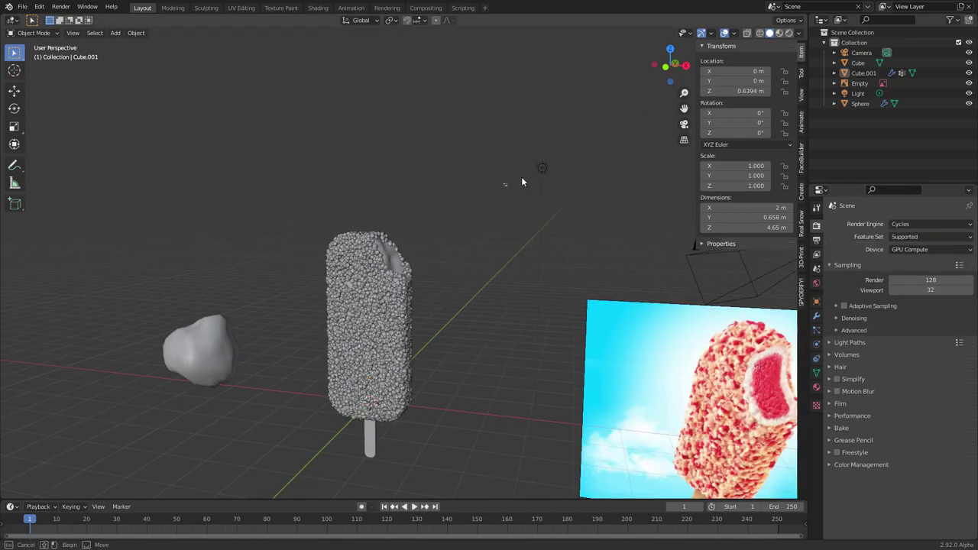
- Delete the scene's light, switch the viewport to rendered shading and save the file
left_click(535, 176)
key("x")
left_click(539, 150)
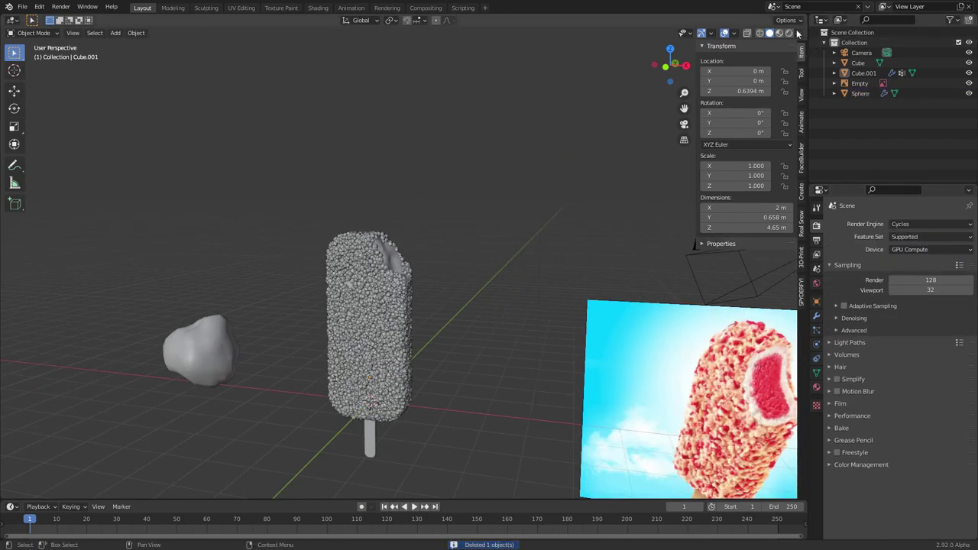
left_click(790, 32)
key("ctrl+s")
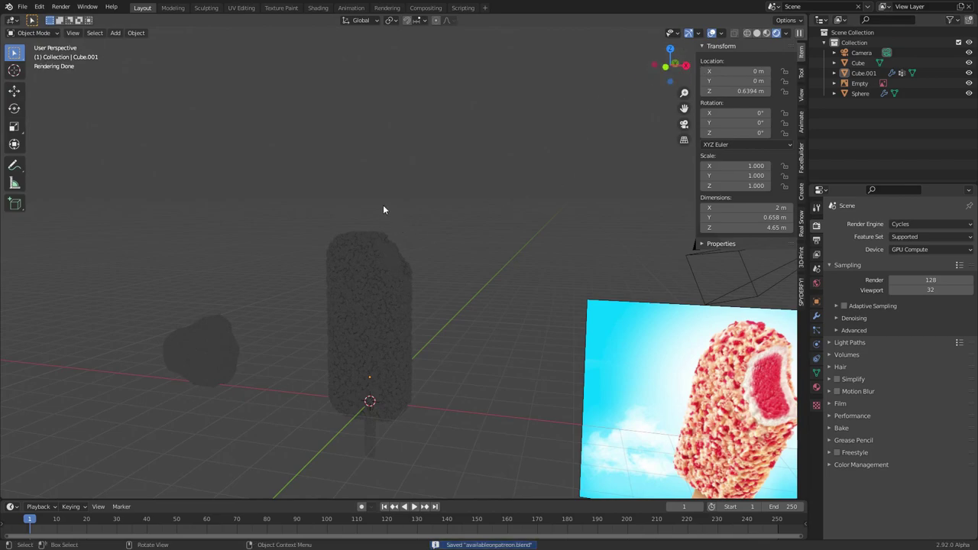
- Enable Adaptive Sampling and make the film background transparent in the Cycles render settings
scroll(382, 212, "up", 3)
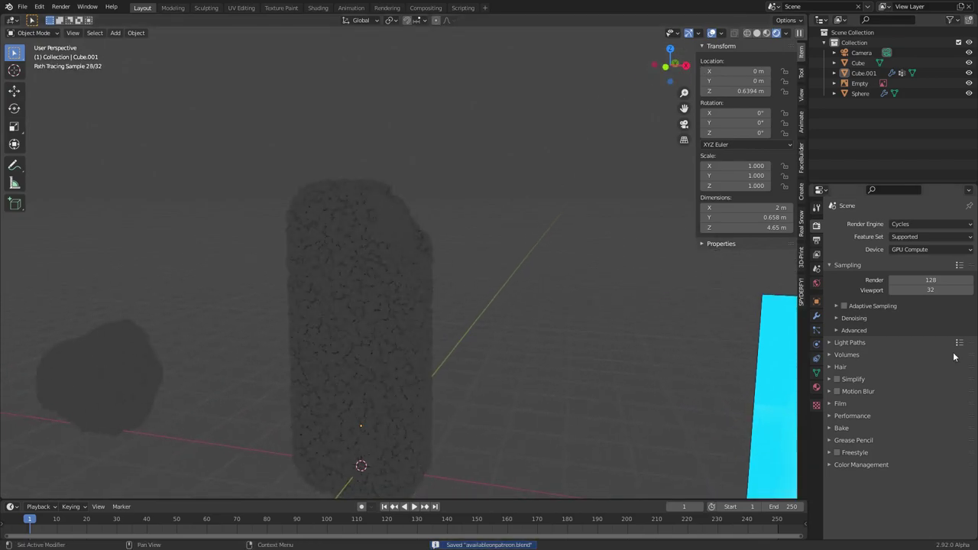
left_click(843, 306)
left_click(839, 403)
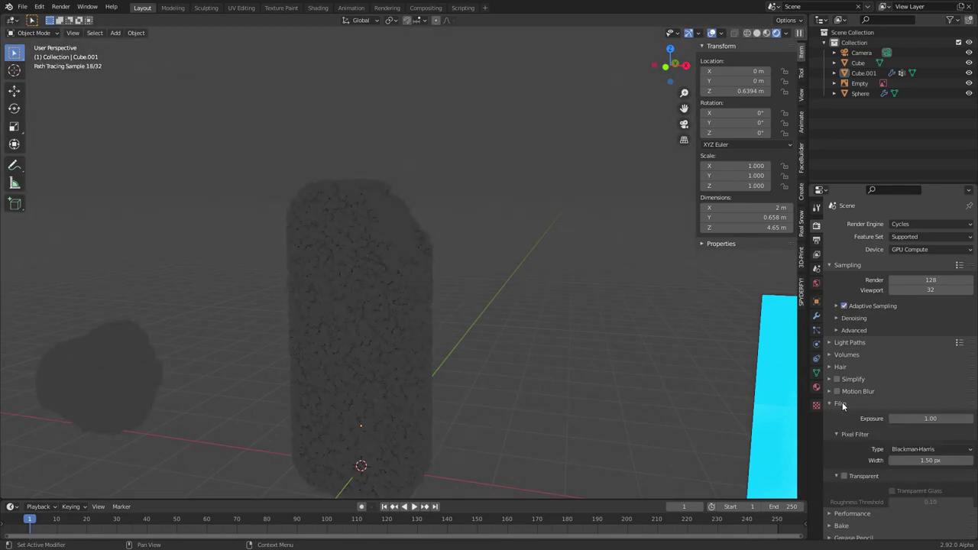
left_click(844, 478)
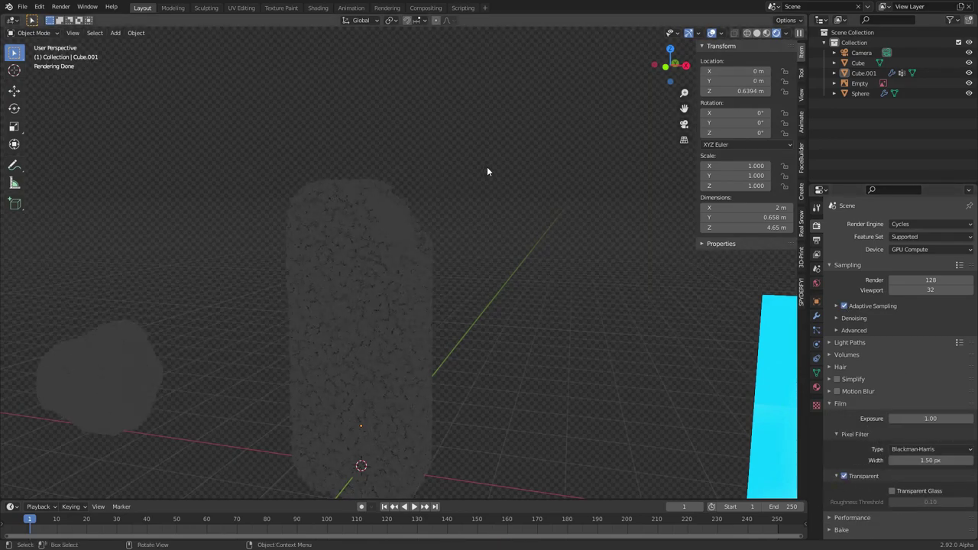
- Light the world with an Environment Texture that uses leadenhall_market_2k.hdr from the HDRIs folder
left_click(816, 283)
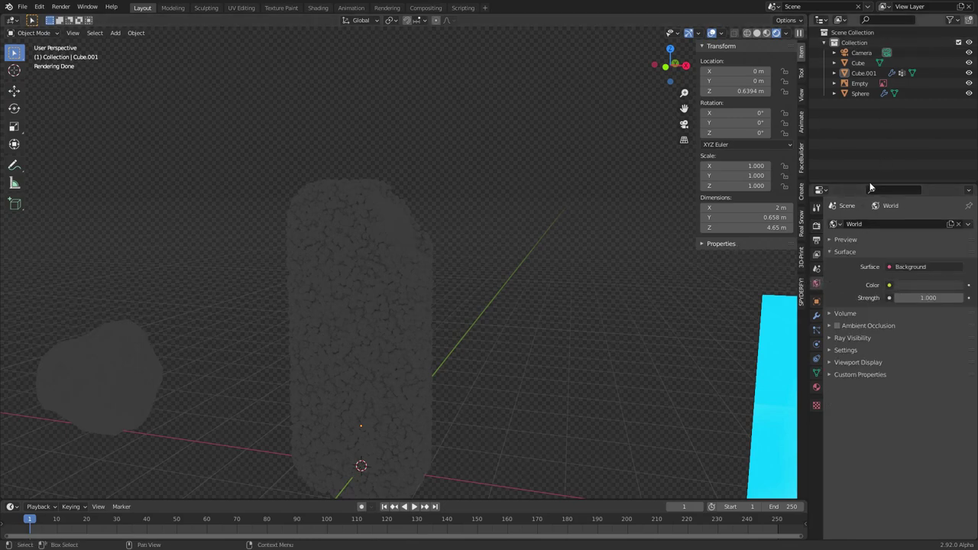
left_click(888, 285)
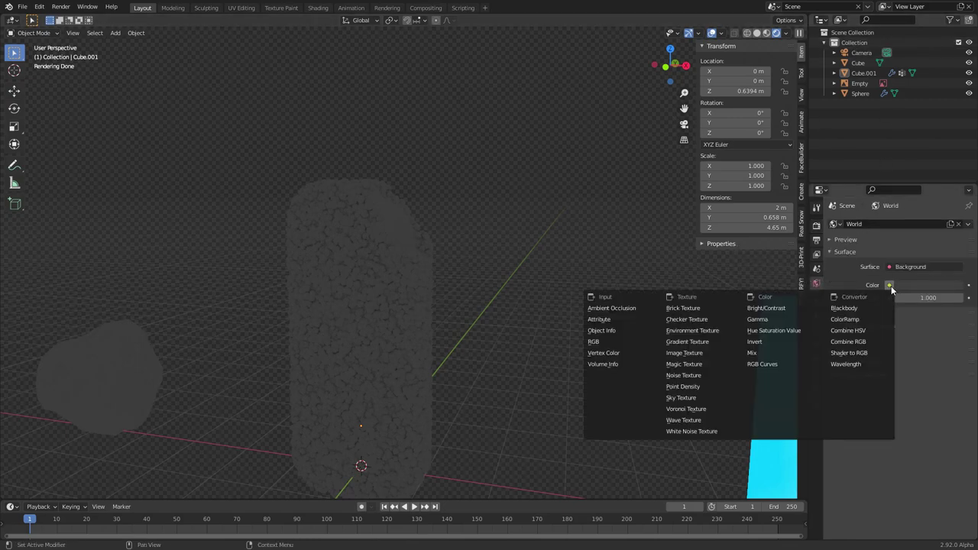
left_click(695, 330)
left_click(945, 297)
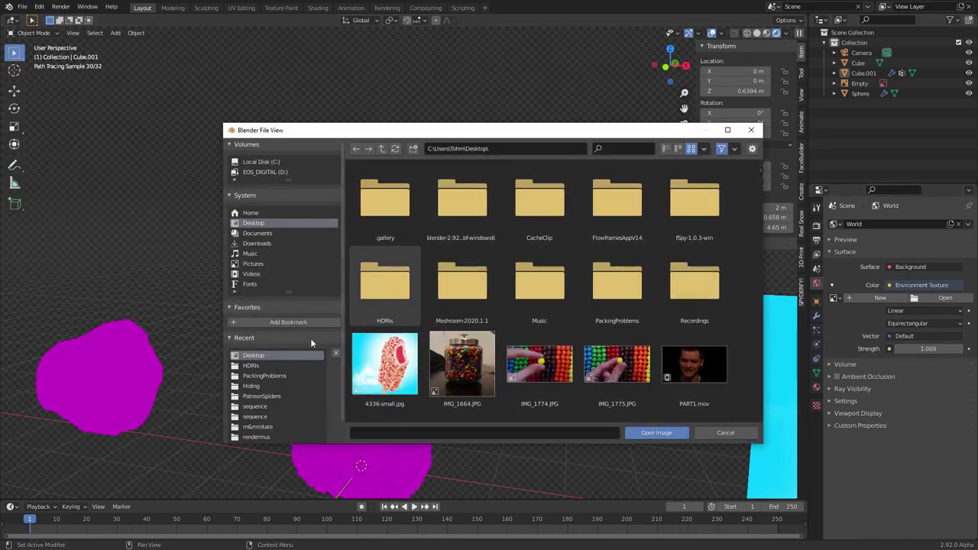
left_click(252, 366)
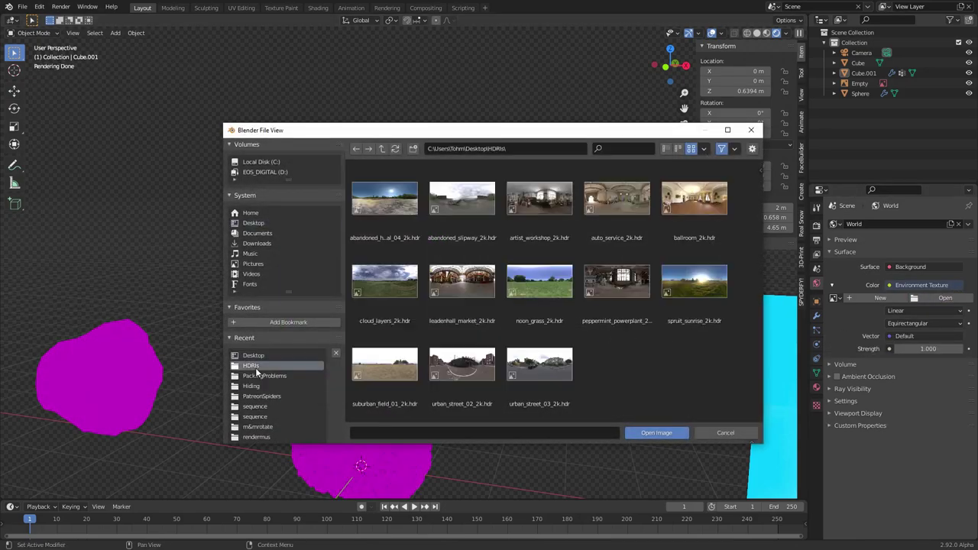
double_click(451, 282)
scroll(485, 264, "down", 4)
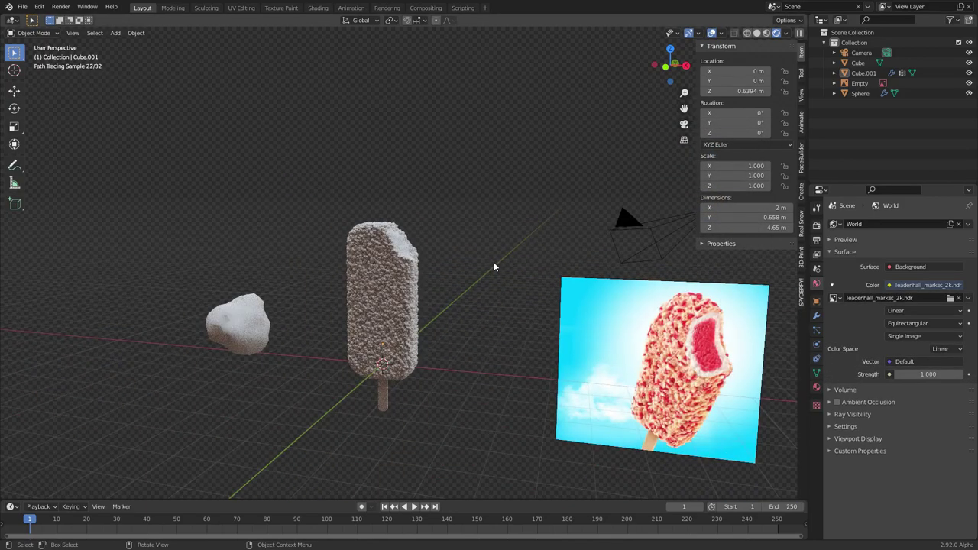
- Move the sprinkle sphere to about X -7.9 m and the reference image to about X 11.3 m, and save the file
left_click(242, 330)
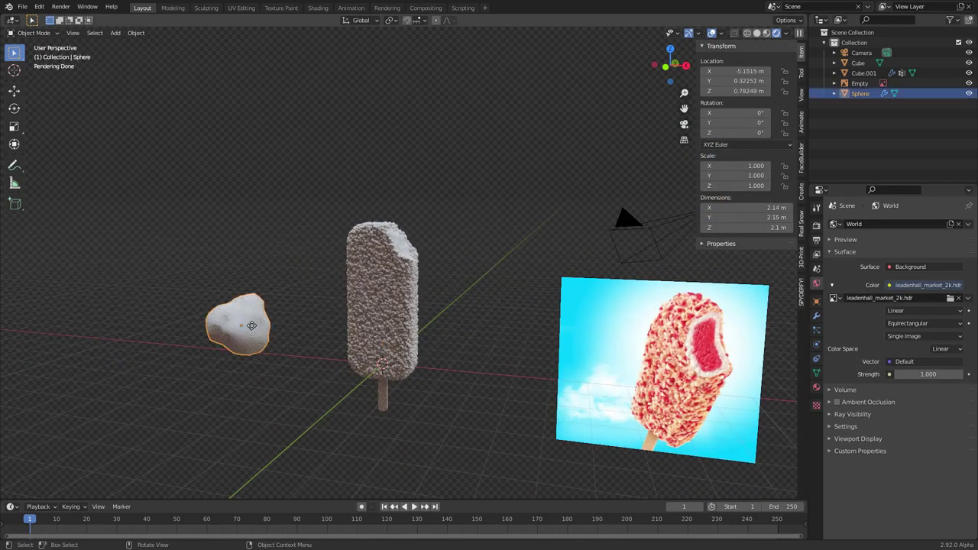
key("g")
left_click(183, 324)
left_click(583, 343)
key("g")
left_click(663, 340)
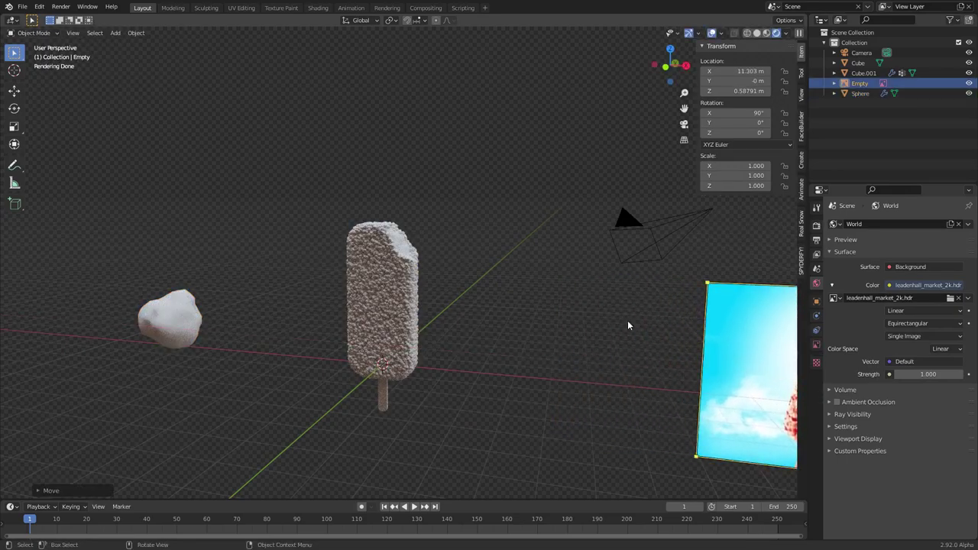
key("ctrl+s")
- Inspect the ice cream under the HDRI lighting from several angles and save the file
scroll(443, 254, "up", 4)
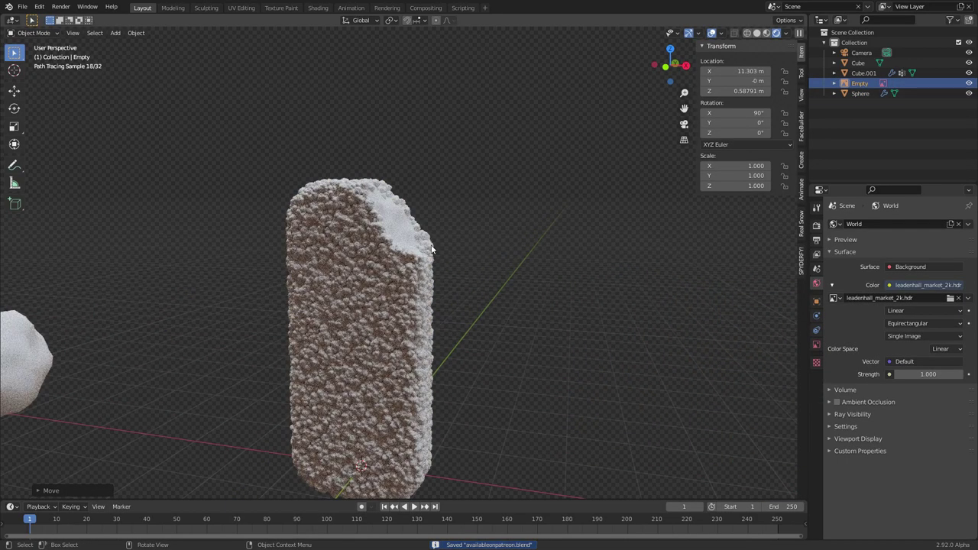
middle_click_drag(426, 206, 468, 222)
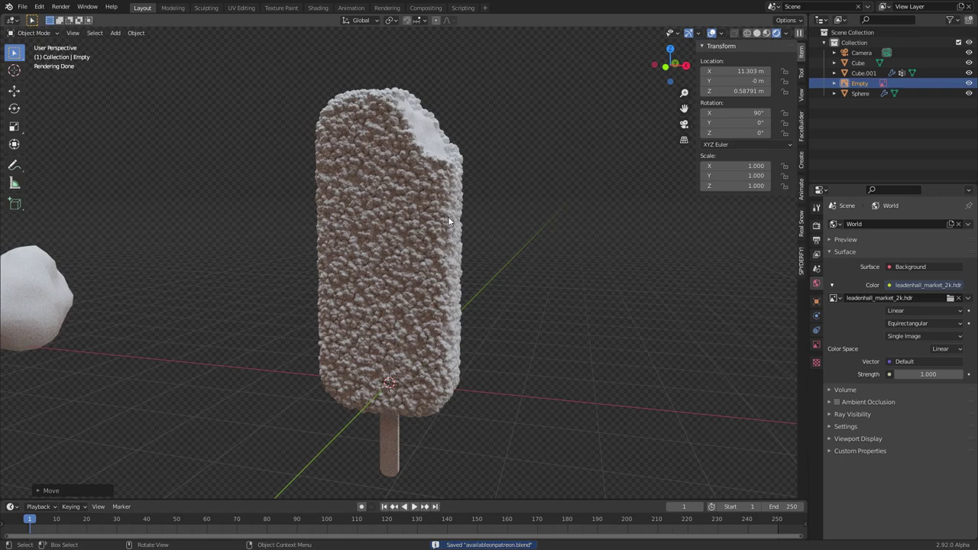
left_click(536, 240)
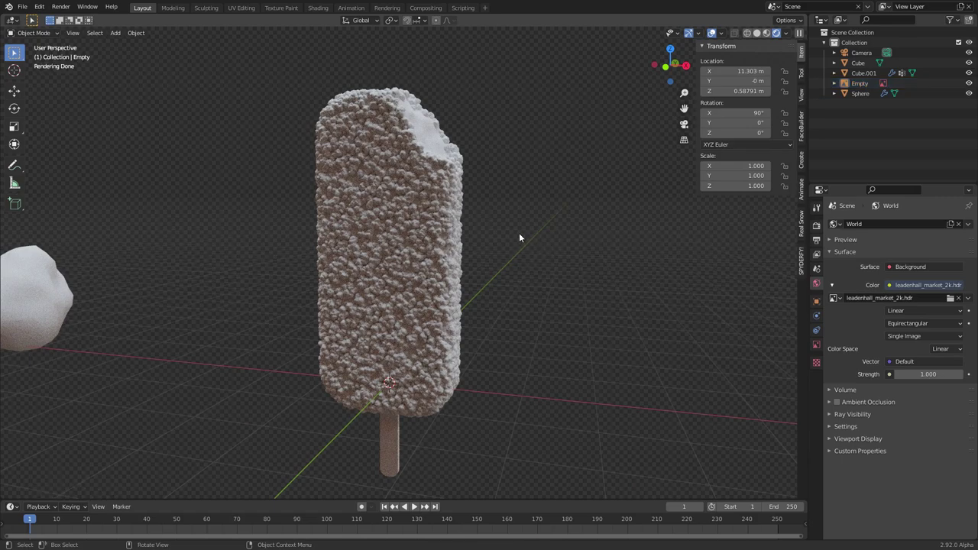
scroll(506, 220, "down", 2)
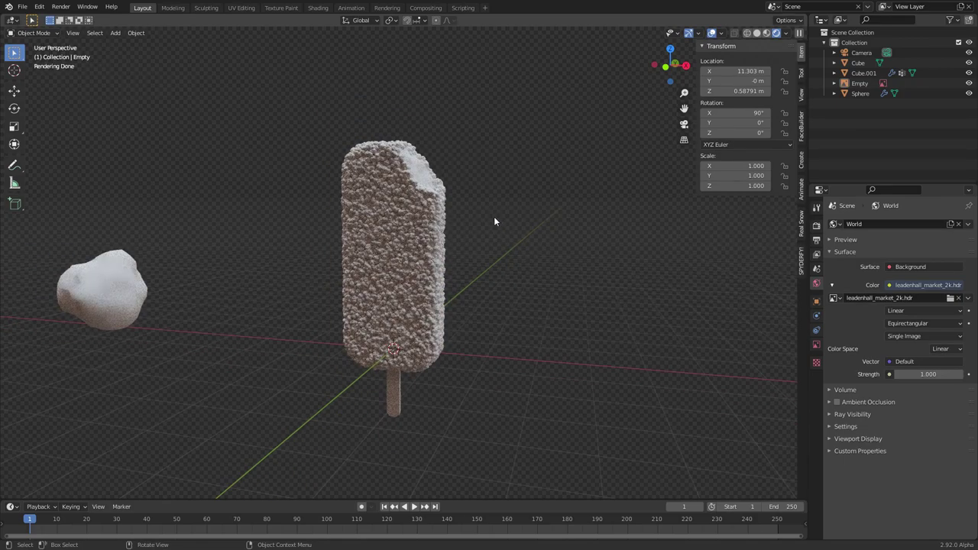
middle_click_drag(445, 218, 398, 238)
middle_click_drag(397, 232, 466, 224)
key("ctrl+s")
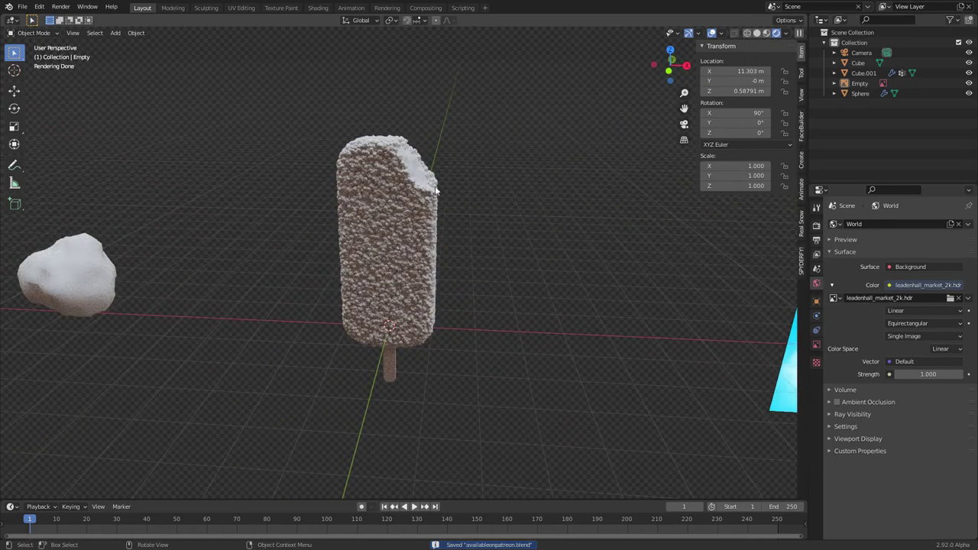
mouse_move(470, 217)
middle_mouse_down()
mouse_move(570, 242)
mouse_move(694, 297)
mouse_move(366, 273)
mouse_move(600, 289)
mouse_move(450, 215)
mouse_move(134, 168)
mouse_move(152, 242)
middle_mouse_up()
- Select the sprinkle sphere and give it a new material in the Shading workspace, with the viewport in rendered shading
left_click(148, 250)
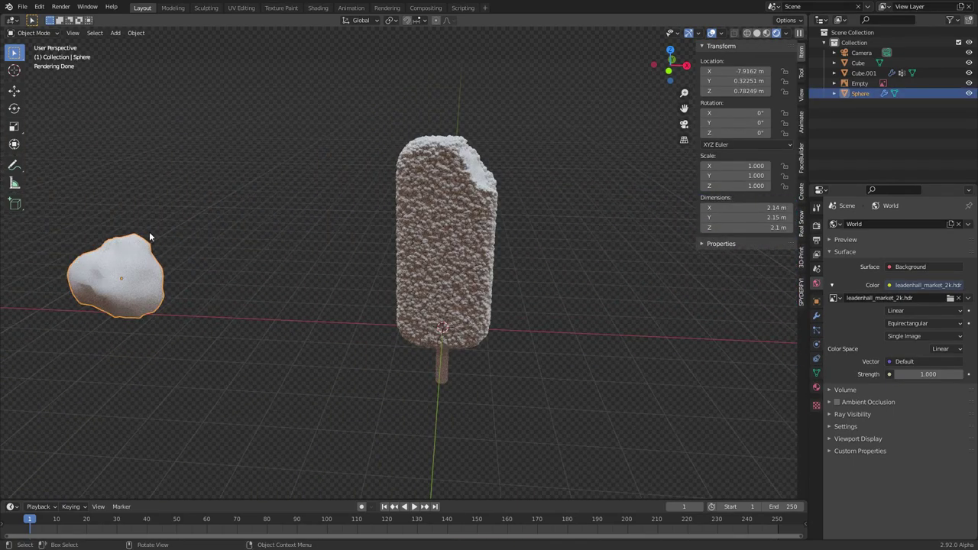
left_click(318, 7)
scroll(516, 146, "up", 3)
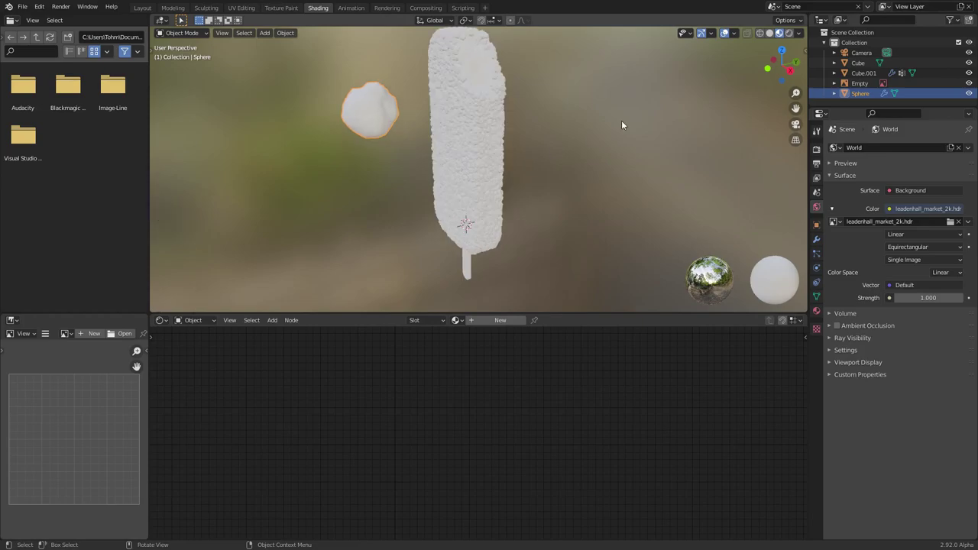
left_click(788, 33)
middle_click_drag(498, 149, 509, 149)
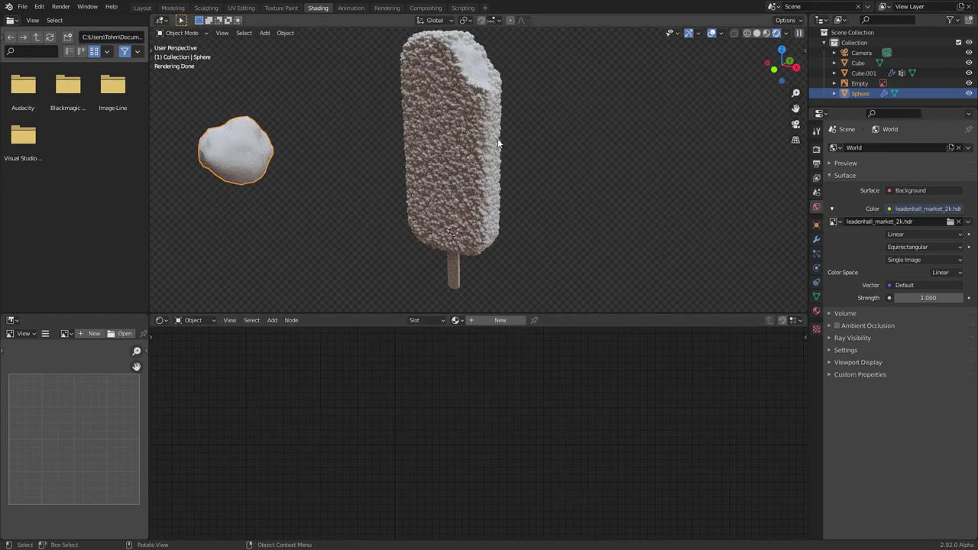
left_click(500, 320)
- Try a different Base Color on the sphere's Principled BSDF and undo it
left_click(464, 375)
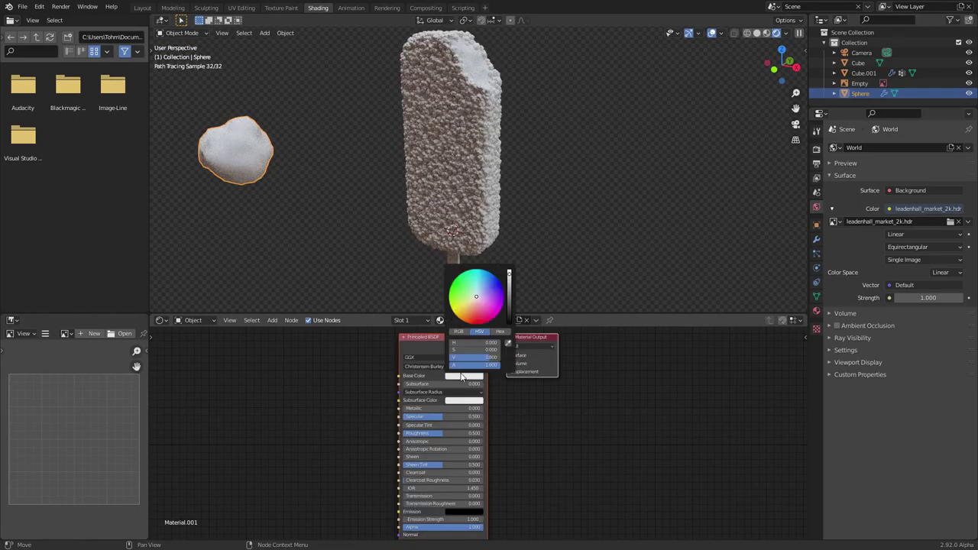
left_click(461, 273)
left_click_drag(461, 273, 478, 270)
key("ctrl+z")
- Add an Object Info node before the Principled BSDF in the sphere's material
middle_click_drag(331, 349, 431, 373)
key("shift+a")
left_click(383, 364)
type("object")
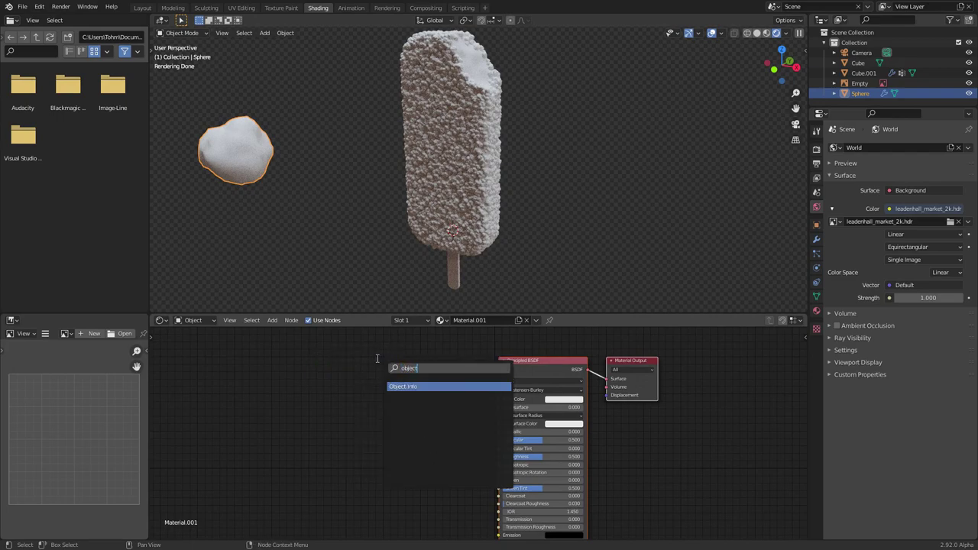
key("Return")
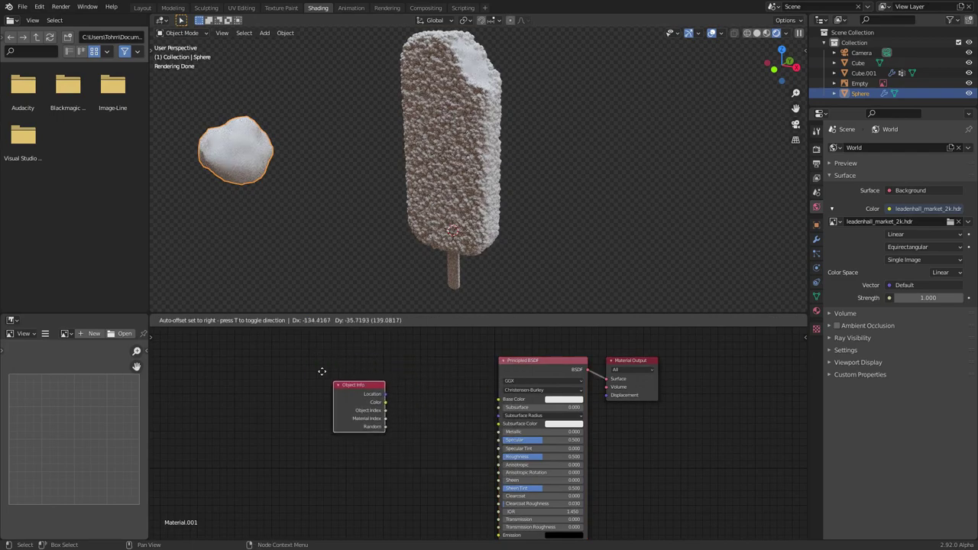
left_click(301, 357)
- Preview the Object Info node's Random output on the sprinkles
scroll(339, 412, "up", 3)
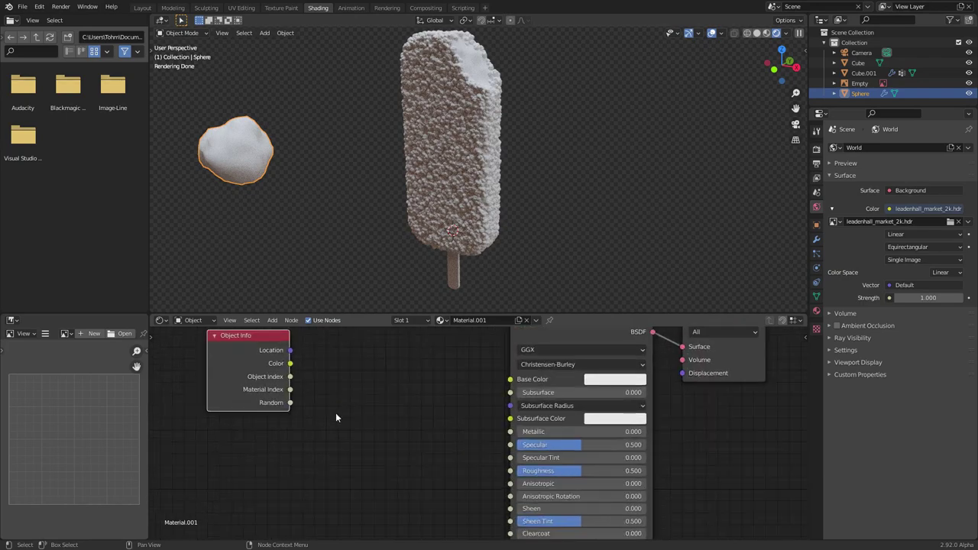
left_click_drag(320, 405, 423, 388)
middle_click_drag(403, 394, 435, 439)
left_click(322, 375, "ctrl+shift")
left_click(322, 375, "ctrl+shift")
left_click(321, 375, "ctrl+shift")
left_click(322, 375, "ctrl+shift")
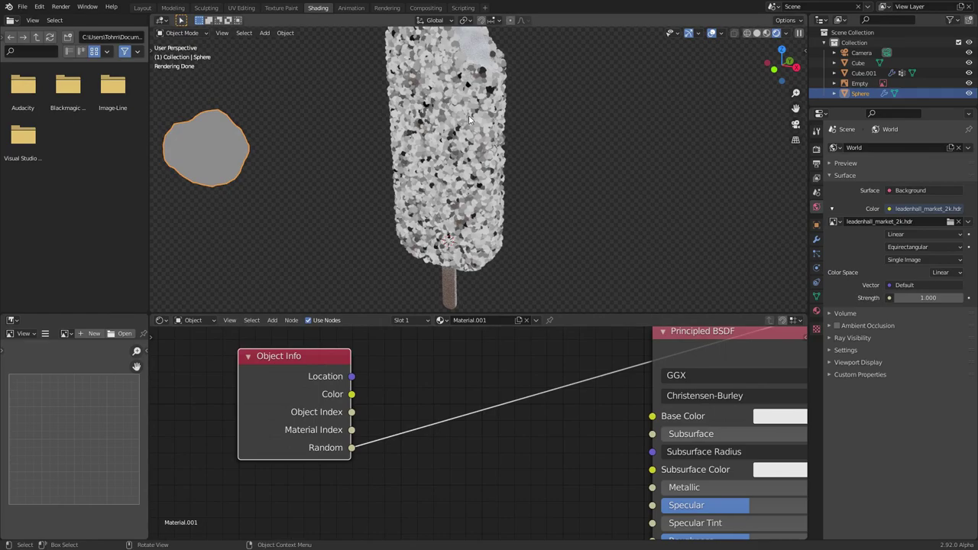
scroll(469, 120, "down", 2)
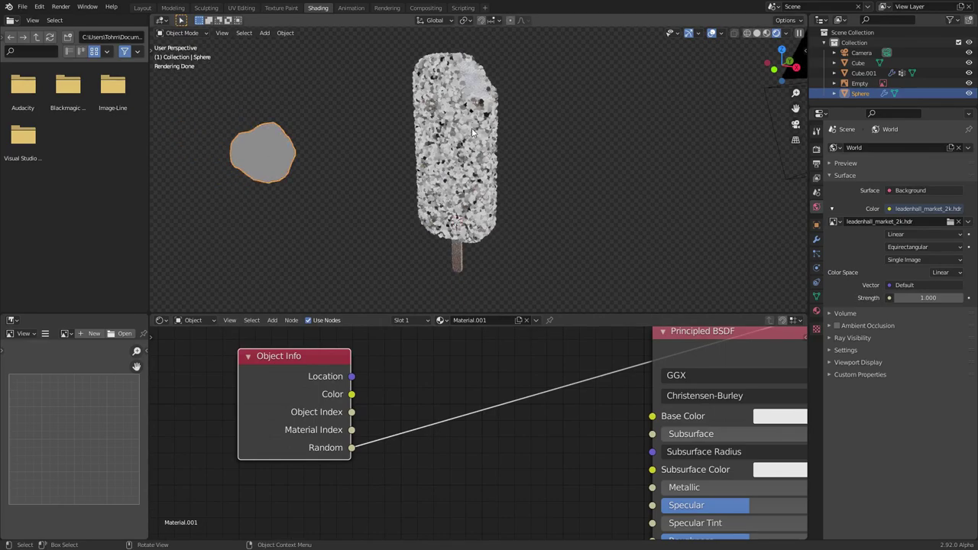
- Add a Particle Info node next to the Object Info node
left_click_drag(350, 449, 407, 376)
key("shift+a")
left_click(409, 349)
type("particle")
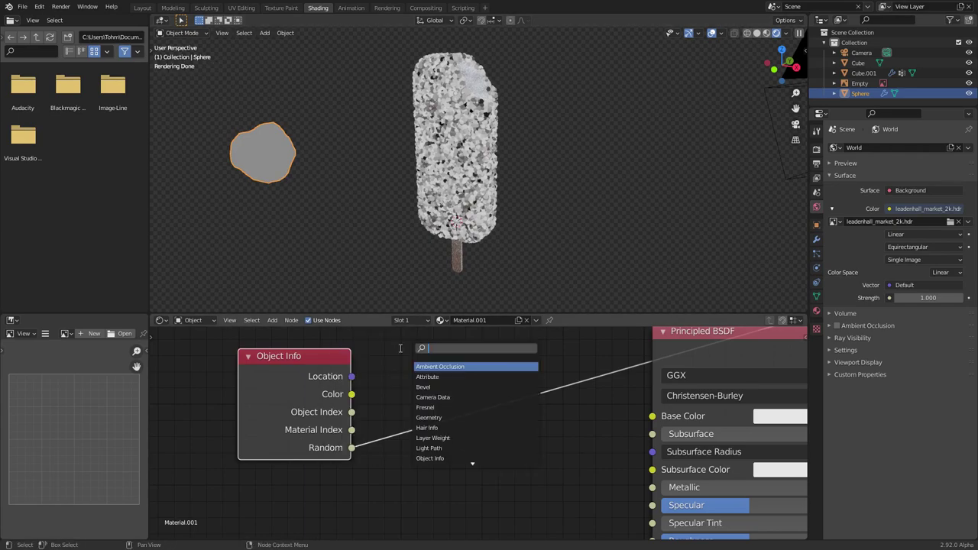
key("Return")
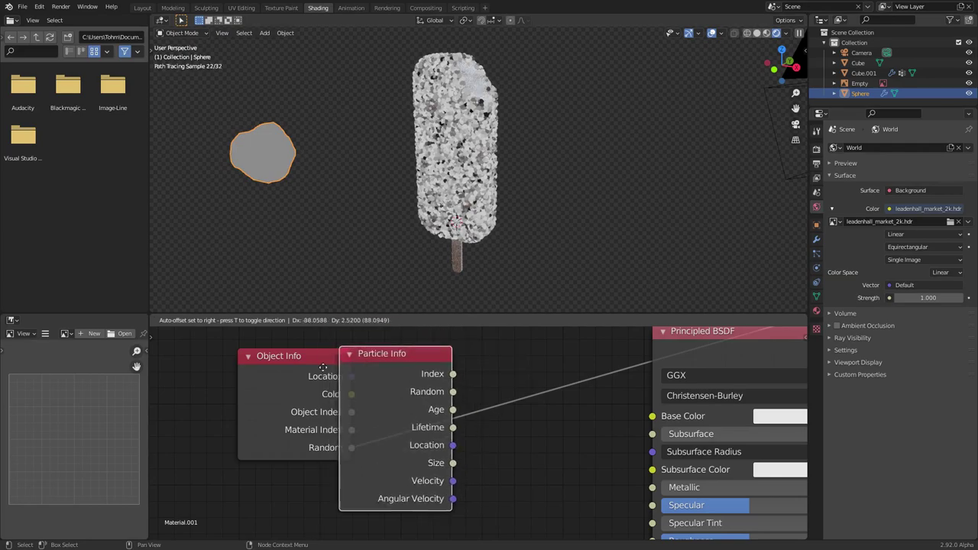
left_click(214, 468)
- Preview the Particle Info node's outputs on the sprinkles, and delete that node
middle_click_drag(299, 498, 320, 405)
left_click(320, 403, "ctrl+shift")
left_click(313, 398, "ctrl+shift")
left_click(306, 395, "ctrl+shift")
left_click(306, 394, "ctrl+shift")
left_click(316, 394, "ctrl+shift")
left_click(316, 394, "ctrl+shift")
left_click(316, 394, "ctrl+shift")
left_click(315, 394, "ctrl+shift")
left_click(316, 395, "ctrl+shift")
left_click(316, 394, "ctrl+shift")
left_click(315, 394, "ctrl+shift")
left_click(315, 395, "ctrl+shift")
left_click(316, 394, "ctrl+shift")
key("x")
- Connect Object Info's Random output to Base Color and route the Principled BSDF back to the Material Output
middle_click_drag(401, 393, 331, 439)
middle_click_drag(331, 366, 396, 424)
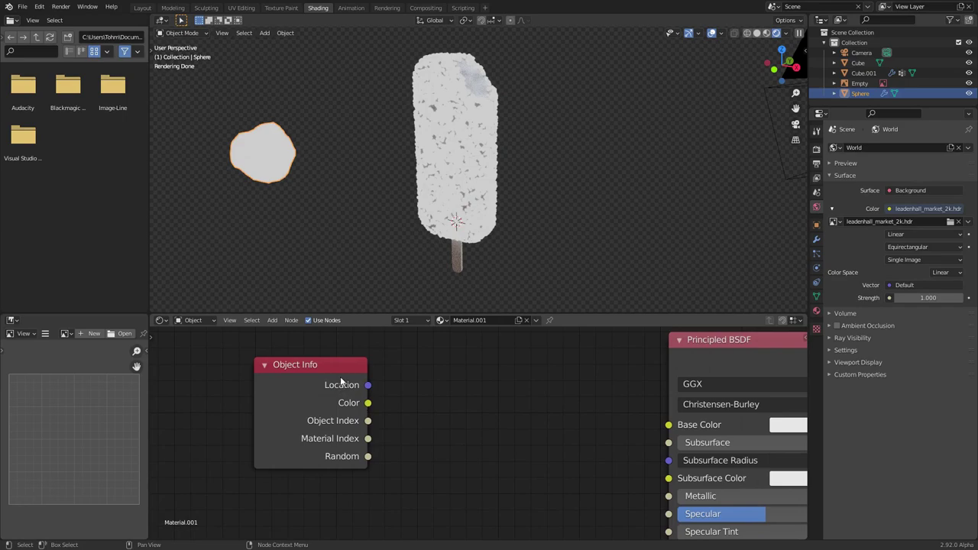
left_click_drag(368, 456, 674, 431)
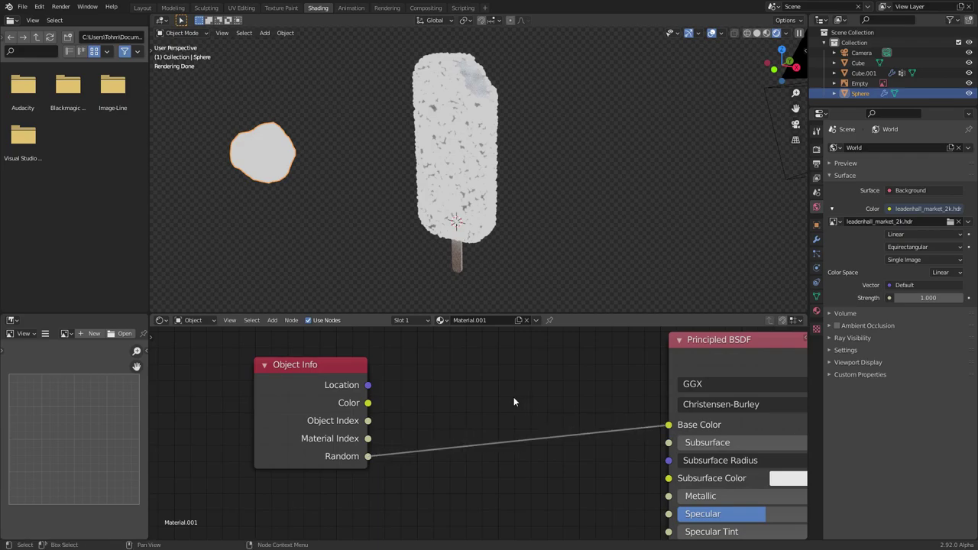
middle_click_drag(516, 401, 300, 401)
left_click(588, 352, "ctrl+shift")
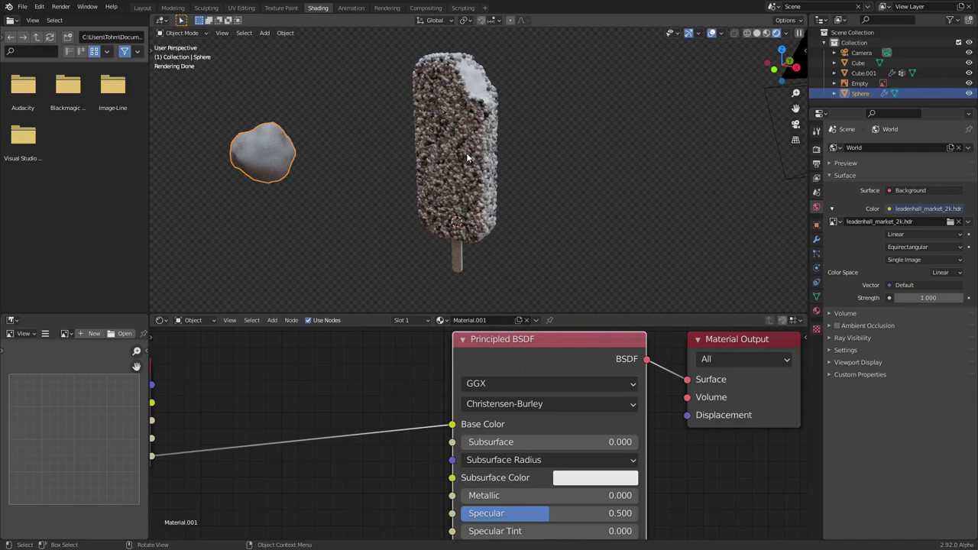
- Insert a ColorRamp node between Object Info's Random output and the Base Color
middle_click_drag(437, 349, 632, 323)
key("shift+a")
left_click(470, 336)
type("c")
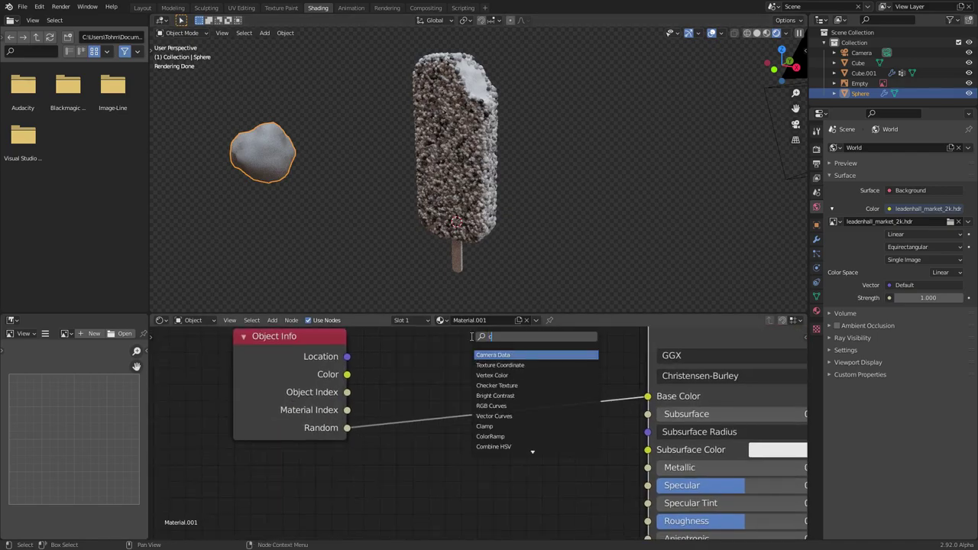
type("olo")
left_click(489, 364)
left_click(454, 363)
- Compare the reference image's sprinkle colours with a preview of the Random output, and restore the Principled BSDF output
scroll(472, 220, "down", 5)
middle_click_drag(536, 208, 510, 155, "shift")
scroll(467, 170, "up", 4)
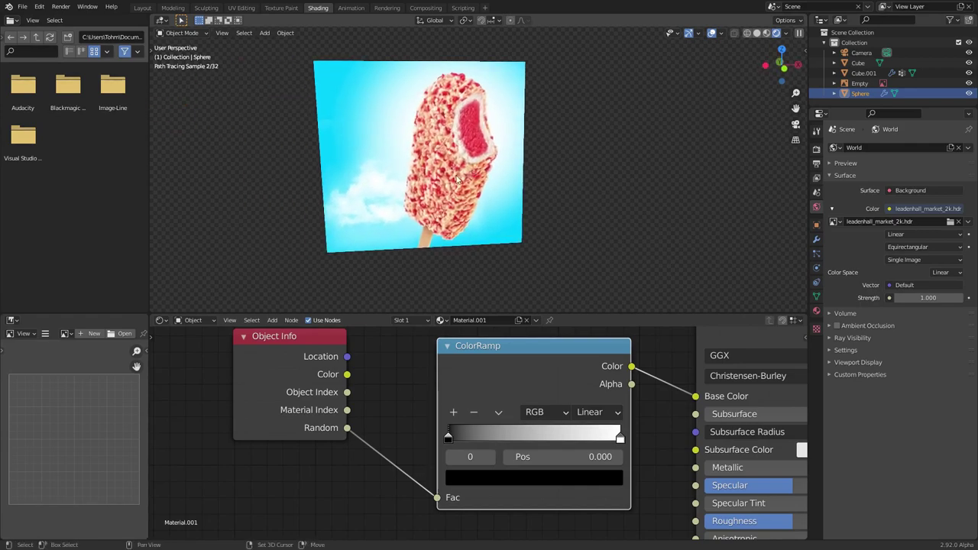
left_click(317, 352, "ctrl+shift")
left_click(316, 352, "ctrl+shift")
left_click(316, 352, "ctrl+shift")
left_click(316, 352, "ctrl+shift")
left_click(316, 352, "ctrl+shift")
scroll(303, 190, "down", 8)
middle_click_drag(304, 189, 409, 191, "shift")
scroll(409, 196, "up", 4)
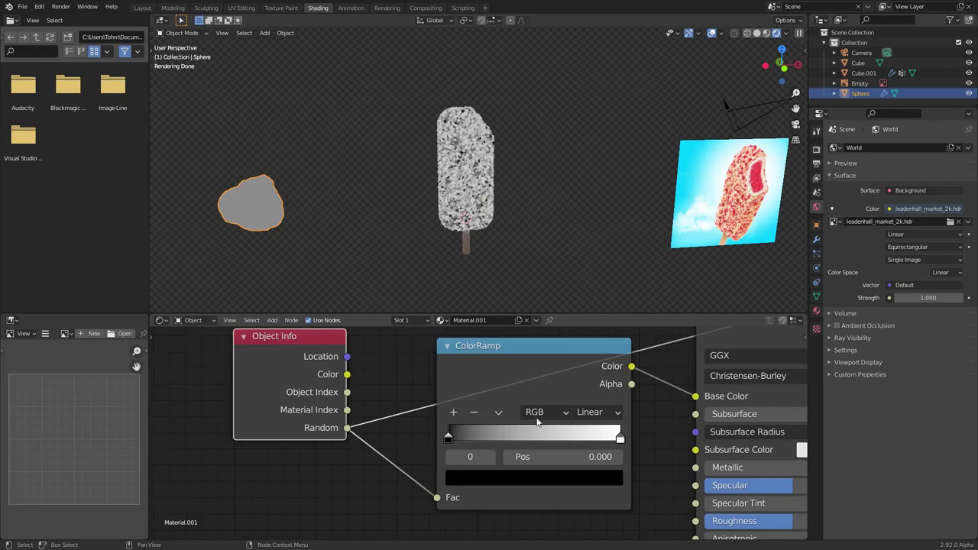
middle_click_drag(576, 411, 352, 420)
left_click(587, 328, "ctrl+shift")
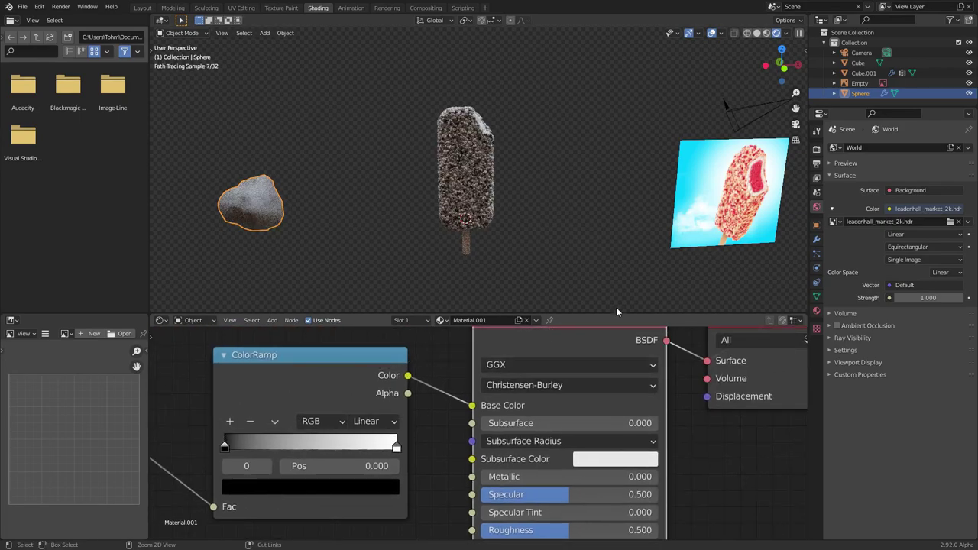
- Set the ColorRamp's first stop to a red sampled from the reference image's sprinkles
middle_click_drag(588, 233, 421, 225, "shift")
scroll(421, 224, "up", 1)
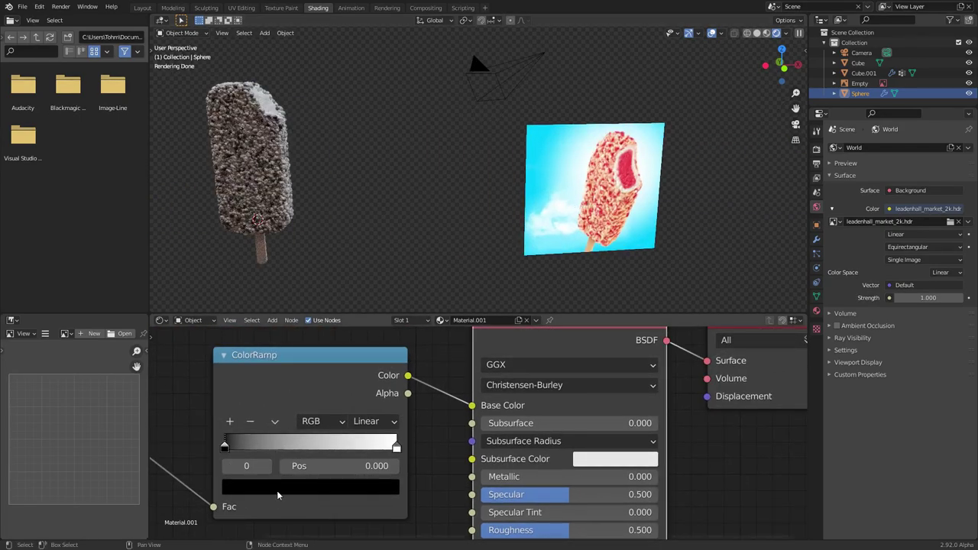
key("e")
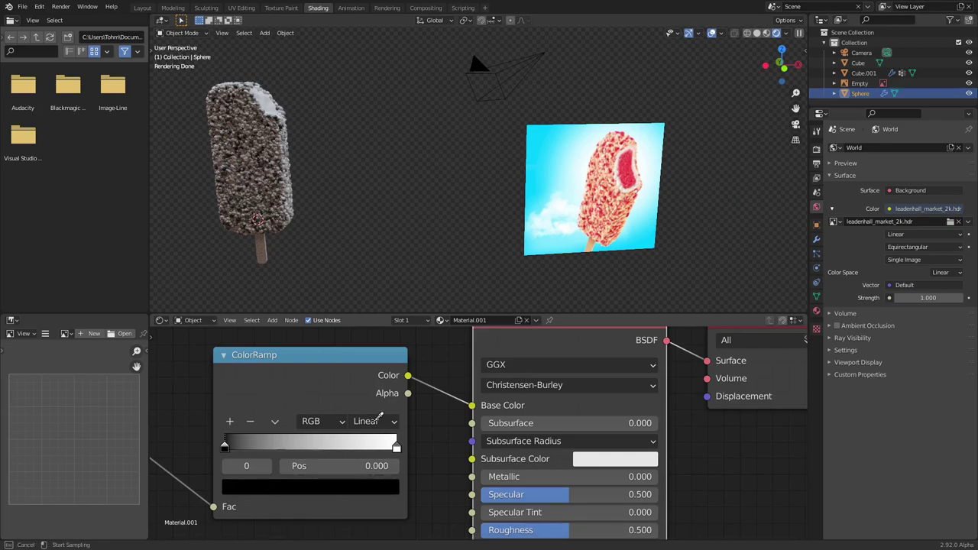
left_click(609, 194)
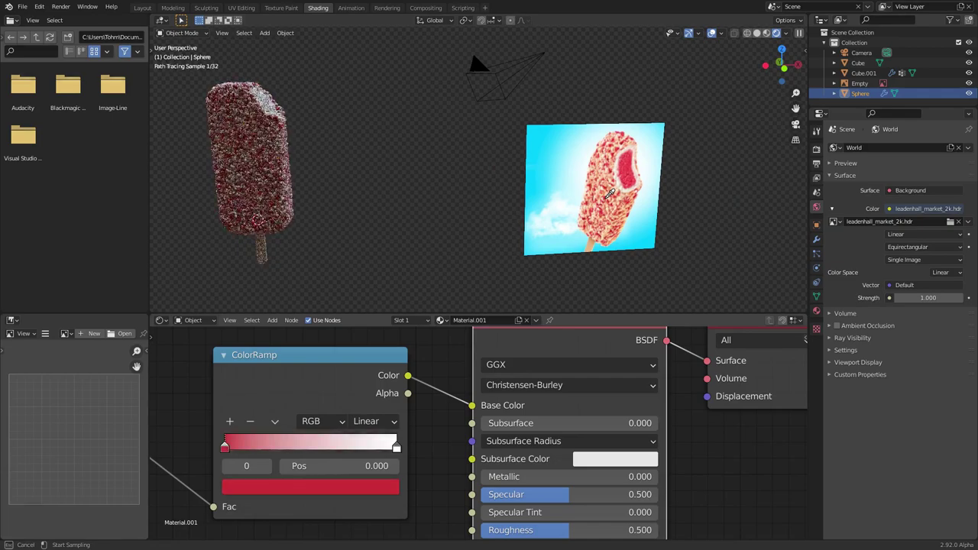
left_click(265, 487)
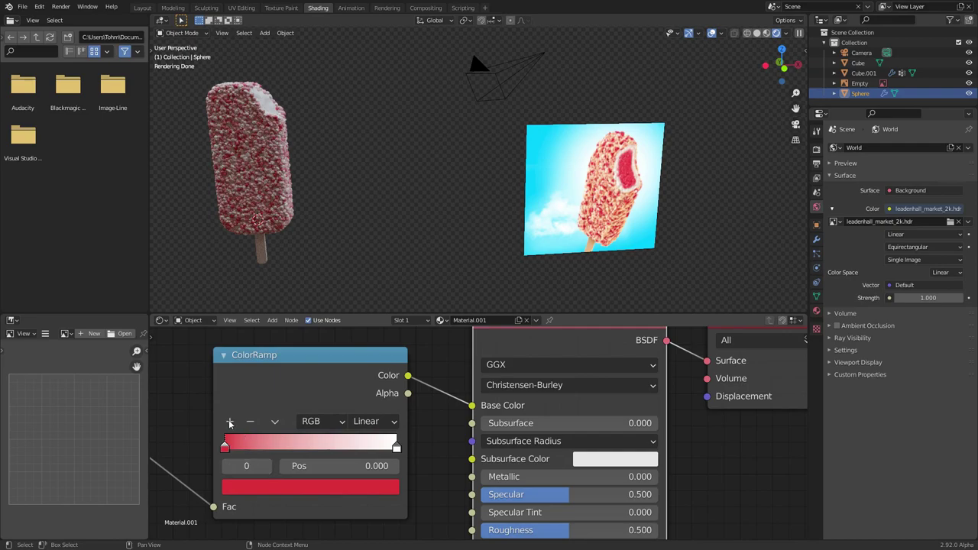
- Add a middle stop at position 0.500 to the ColorRamp and colour it a saturated light red
left_click(230, 422)
left_click(323, 495)
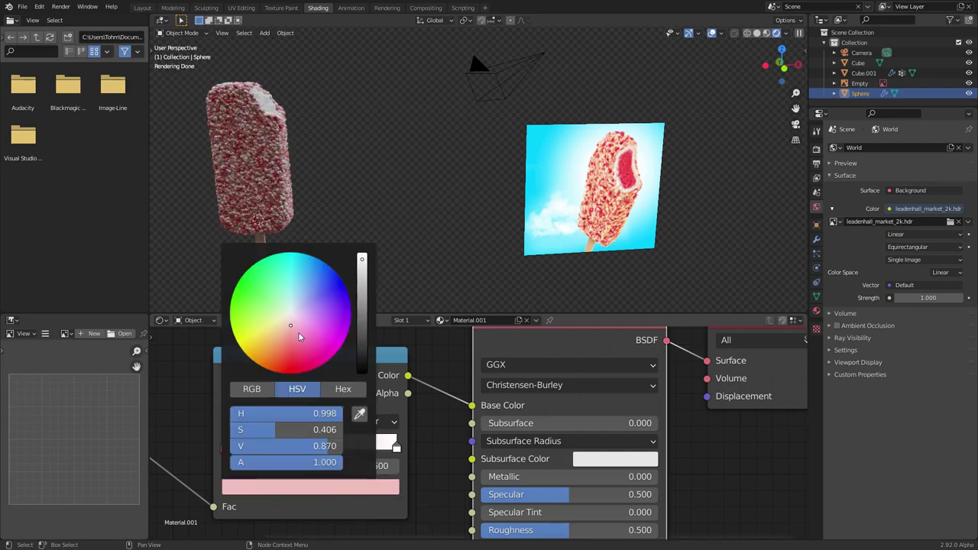
left_click(288, 356)
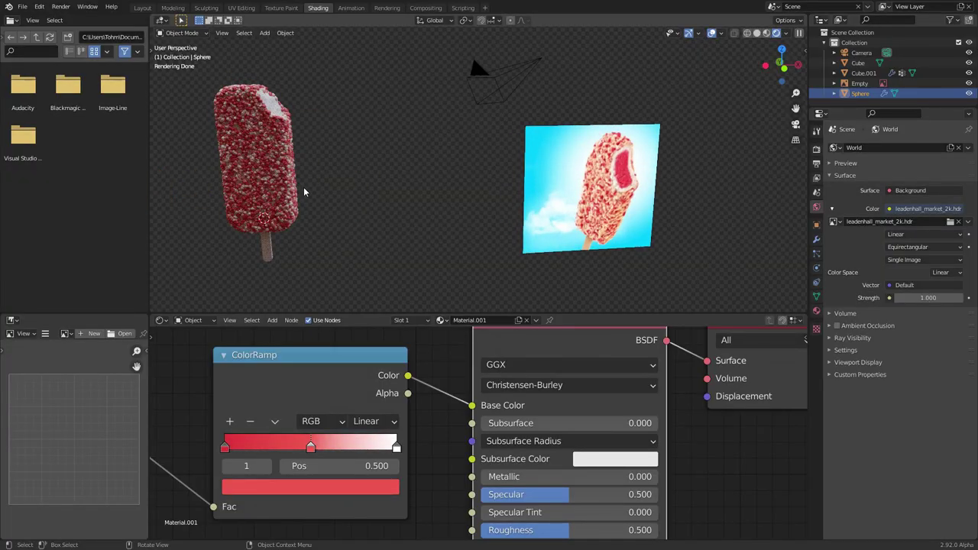
- Brighten the ColorRamp's middle stop to a value of 1.000 and make its red slightly less saturated
middle_click_drag(277, 192, 351, 195, "shift")
scroll(294, 184, "up", 1)
middle_click_drag(289, 184, 333, 181)
scroll(364, 187, "up", 2)
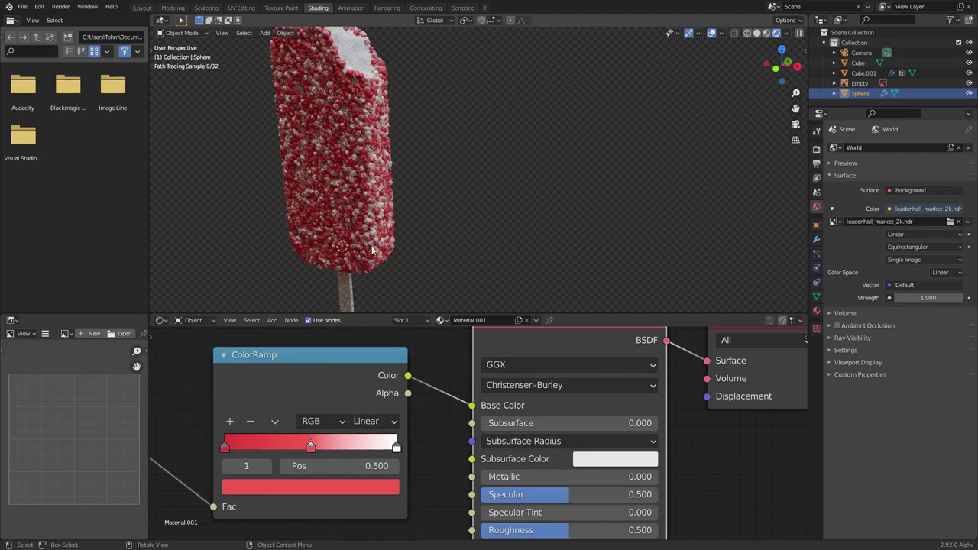
left_click(308, 482)
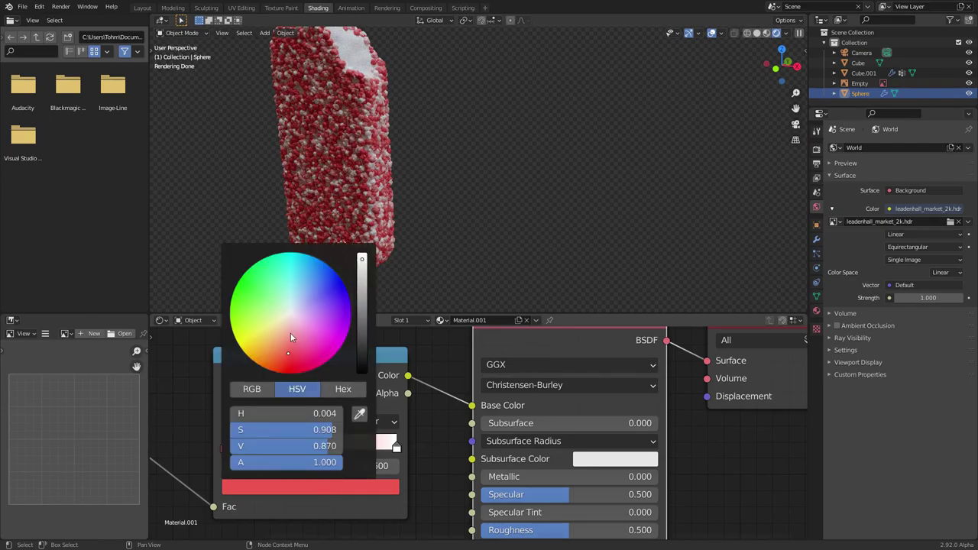
left_click_drag(364, 263, 364, 254)
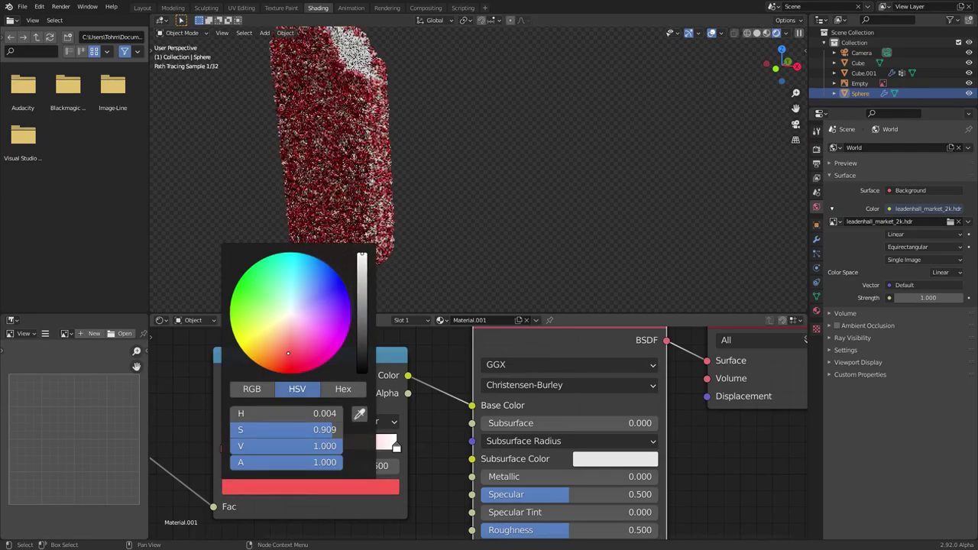
left_click(289, 352)
middle_click_drag(316, 365, 529, 387)
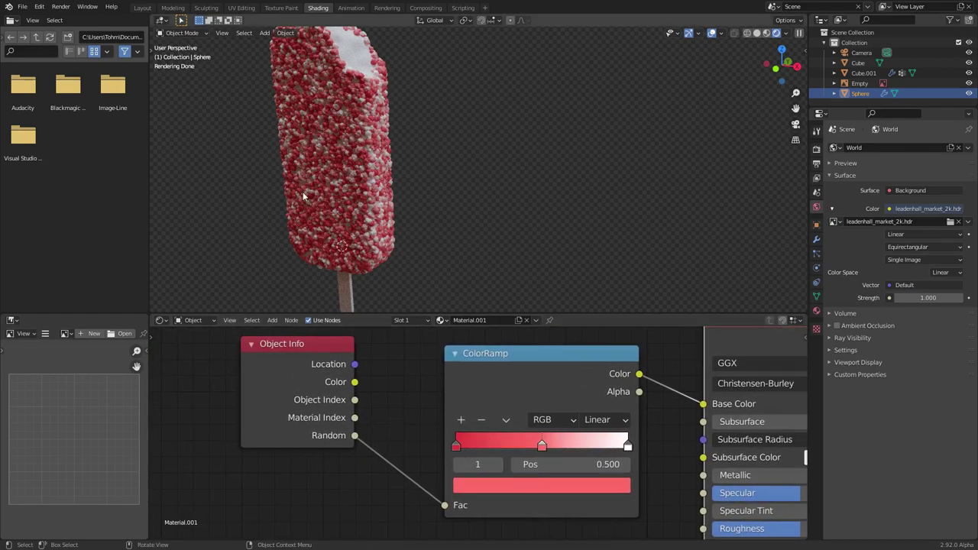
- Compare the bar's sprinkle colours and its bitten area with the reference image
scroll(357, 174, "down", 4)
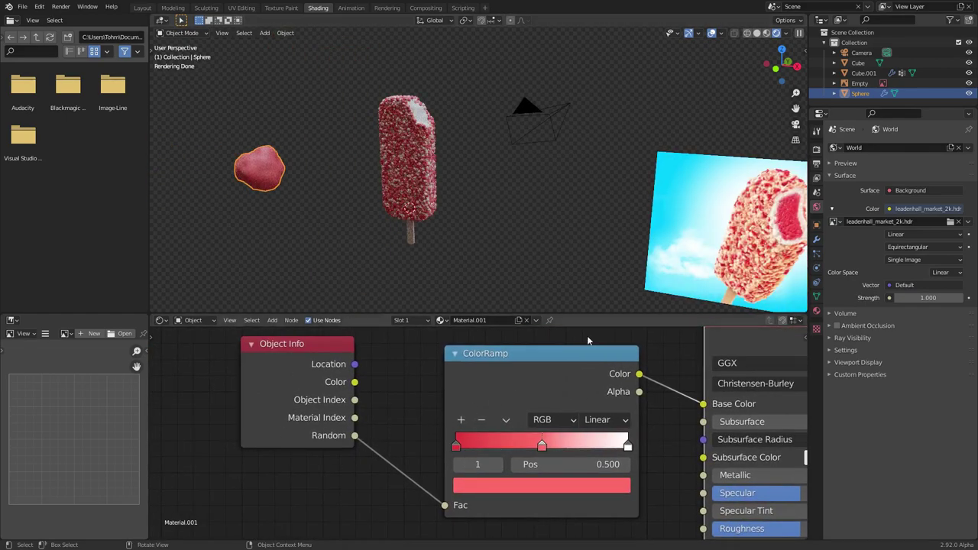
middle_click_drag(642, 431, 347, 460)
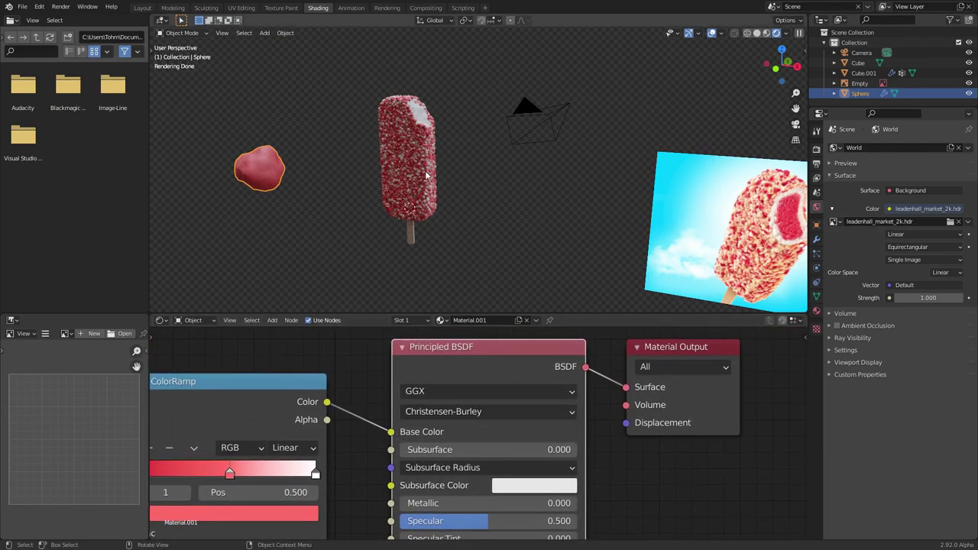
middle_click_drag(427, 176, 443, 176)
left_click(451, 171)
scroll(450, 169, "down", 4)
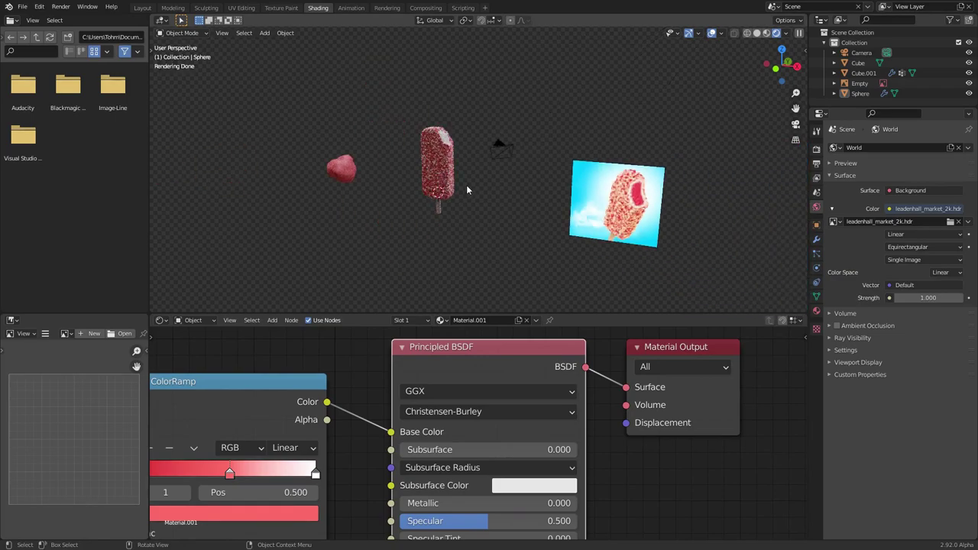
scroll(466, 187, "up", 3)
scroll(432, 159, "up", 5)
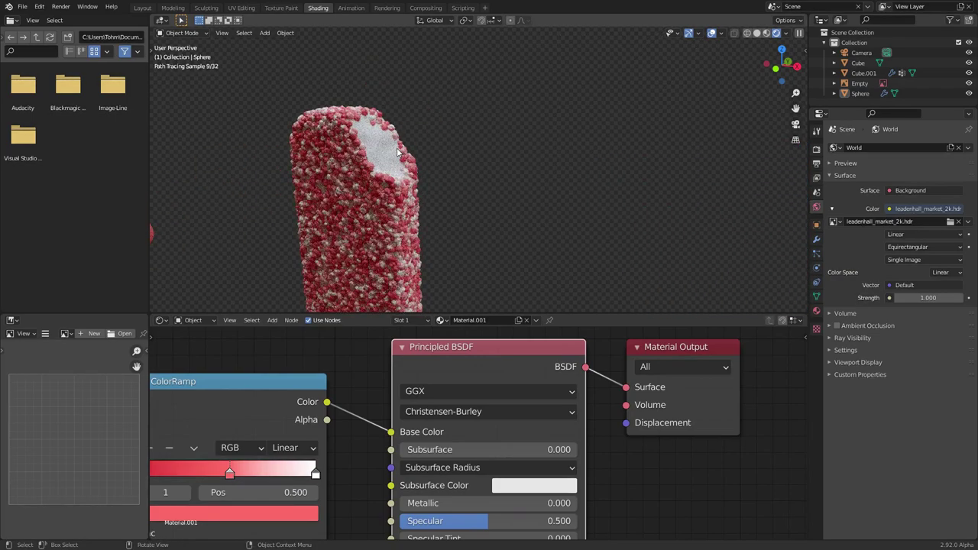
scroll(397, 153, "down", 5)
middle_click_drag(701, 270, 461, 200, "shift")
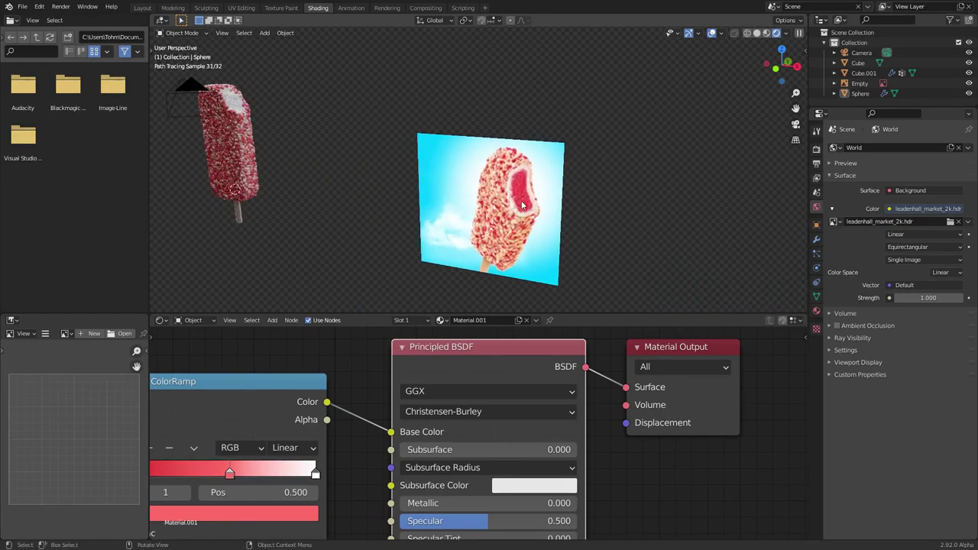
scroll(460, 198, "up", 3)
middle_click_drag(277, 149, 512, 181, "shift")
middle_click_drag(277, 116, 468, 150, "shift")
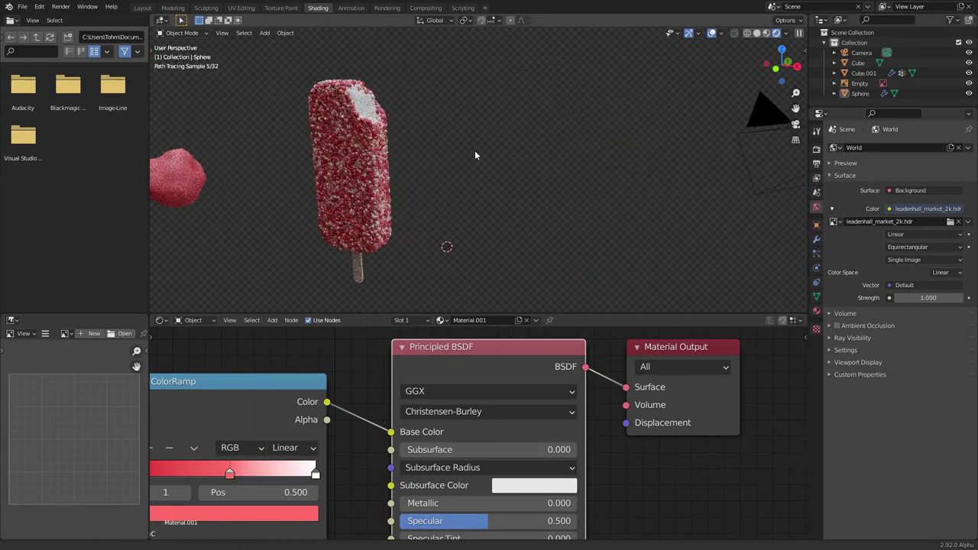
- Add a Texture Coordinate node to the sprinkle material and preview its outputs, ending on Generated
middle_click_drag(252, 359, 634, 362)
middle_click_drag(158, 336, 420, 370)
key("shift+a")
left_click(305, 348)
type("tex")
key("Return")
left_click(305, 352)
left_click(348, 361, "ctrl+shift")
left_click(347, 357, "ctrl+shift")
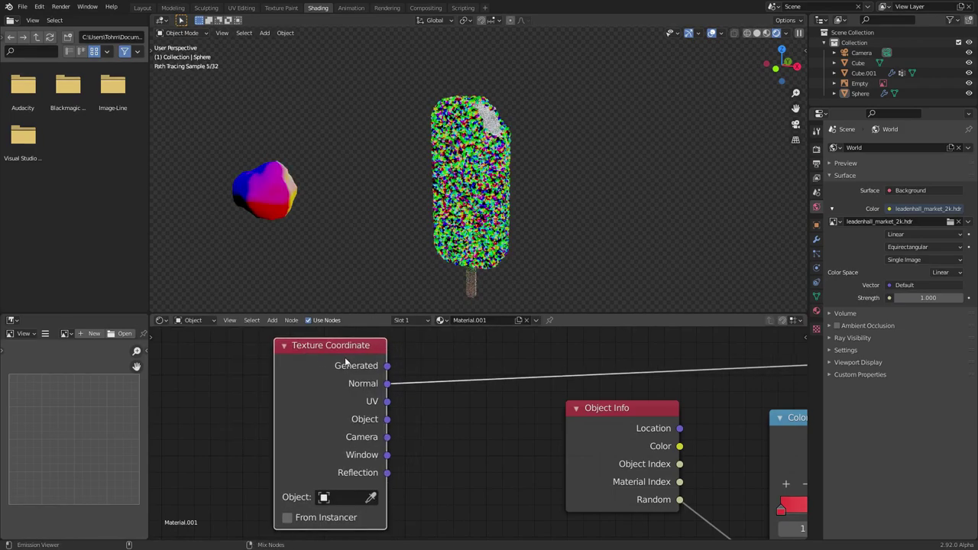
left_click(348, 359, "ctrl+shift")
left_click(348, 359, "ctrl+shift")
left_click(348, 359, "ctrl+shift")
left_click(348, 359, "ctrl+shift")
left_click(348, 359, "ctrl+shift")
left_click(349, 364, "ctrl+shift")
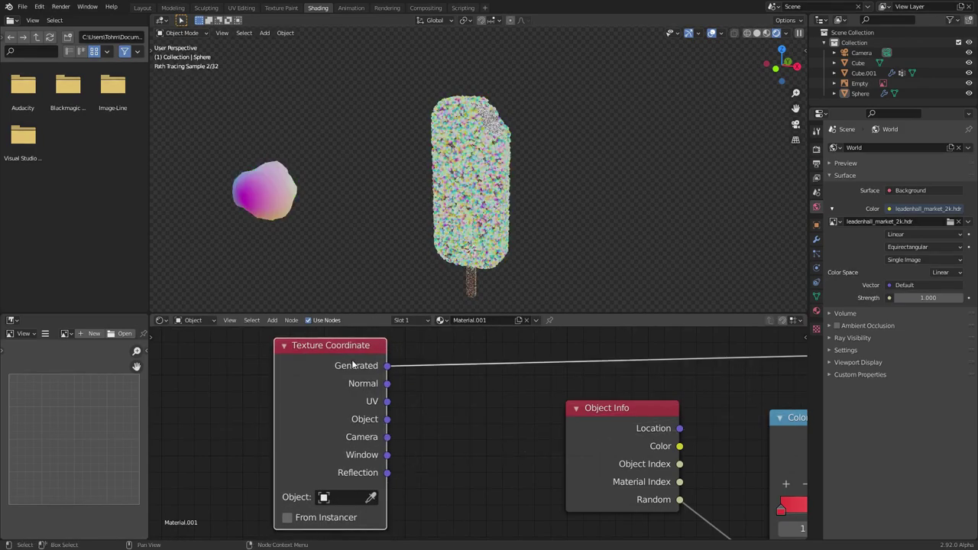
- Insert a Separate XYZ node after the Generated output and preview its Y component
left_click_drag(352, 365, 226, 362)
middle_click_drag(315, 361, 318, 381)
key("shift+a")
left_click(300, 346)
type("sep")
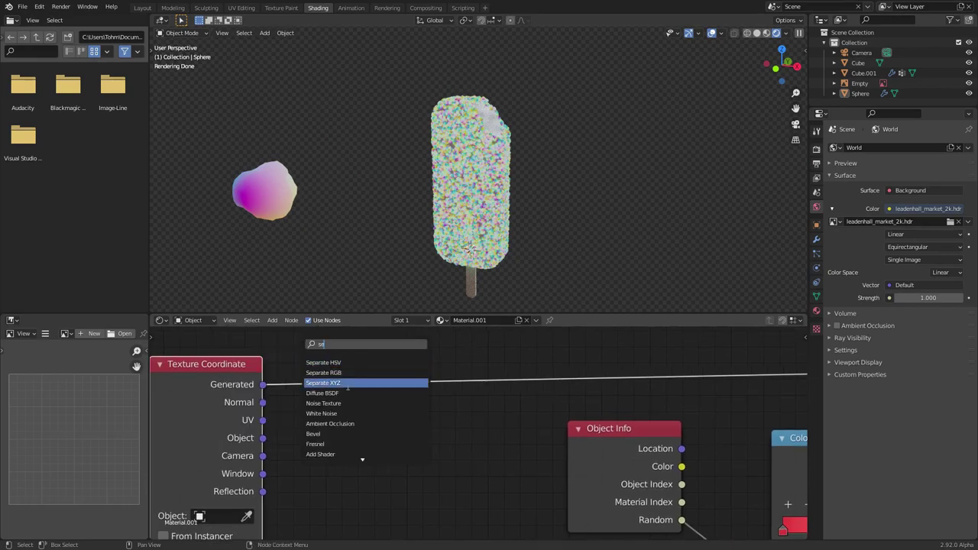
key("Return")
left_click(392, 360)
scroll(392, 361, "down", 1, "alt")
middle_click_drag(471, 365, 401, 388)
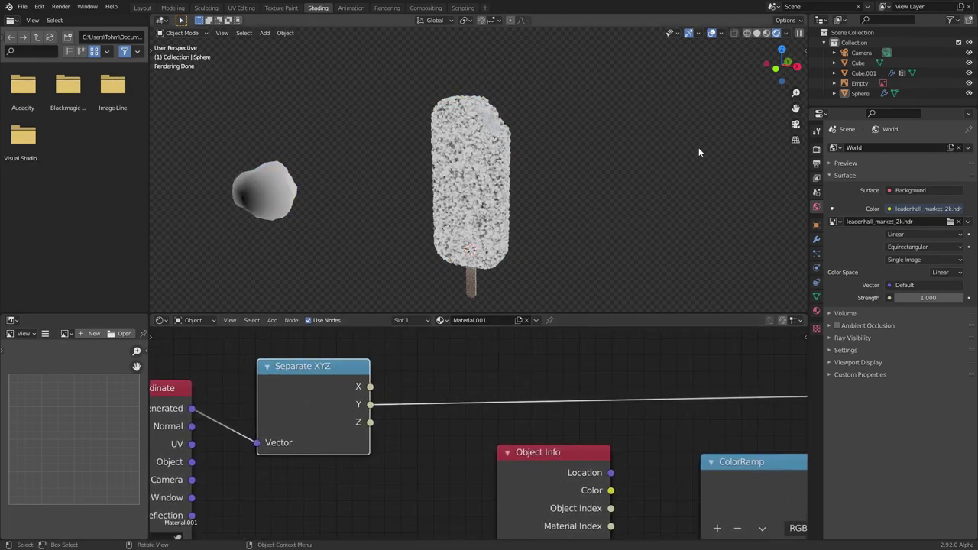
- Insert a Math node set to Compare after the Y output, with epsilon 0.270, and check it from the top view
left_click(781, 49)
key("shift+a")
type("math")
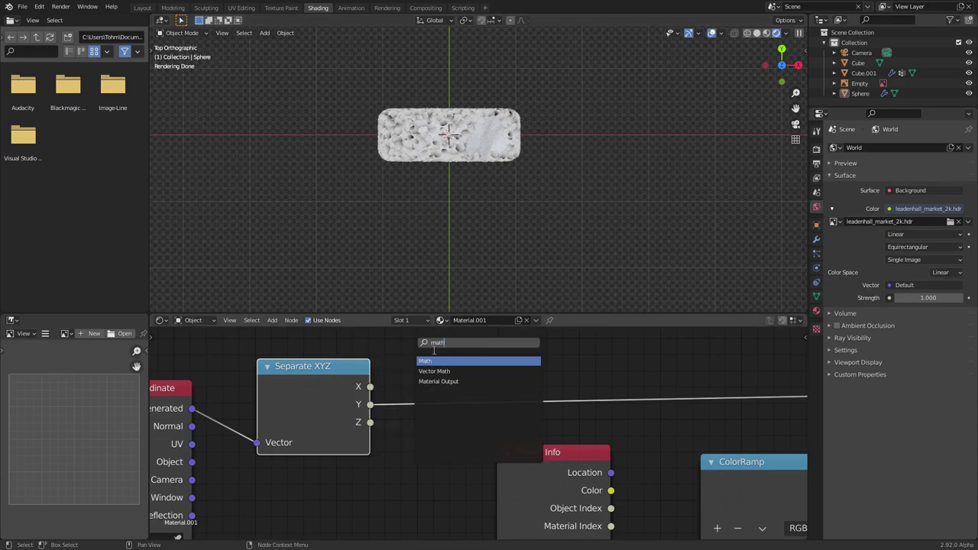
key("Return")
left_click(466, 391)
left_click(468, 391)
key("c")
left_click_drag(500, 468, 503, 468, "shift")
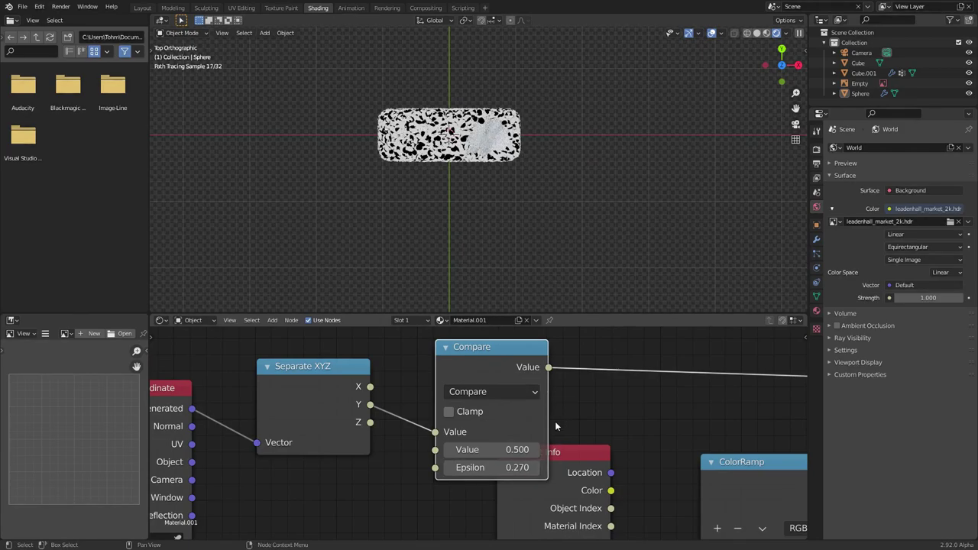
- Move the Texture Coordinate, Separate XYZ and Compare nodes out of the sprinkle material to the clipboard and reconnect its Principled BSDF to the Material Output
scroll(539, 414, "down", 7)
middle_click_drag(526, 415, 452, 404)
scroll(382, 407, "down", 4)
left_click(489, 149)
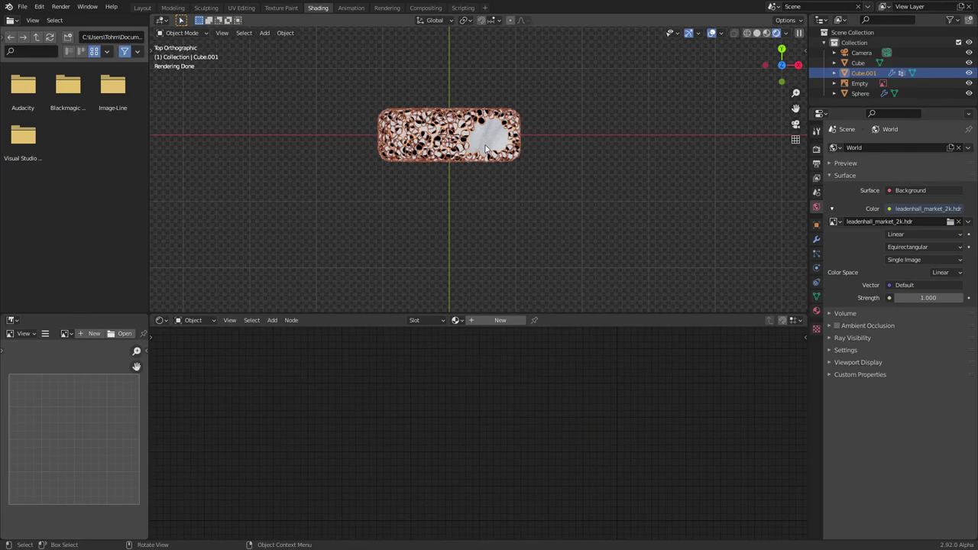
middle_click_drag(446, 155, 265, 142)
left_click(305, 159)
left_click(273, 411)
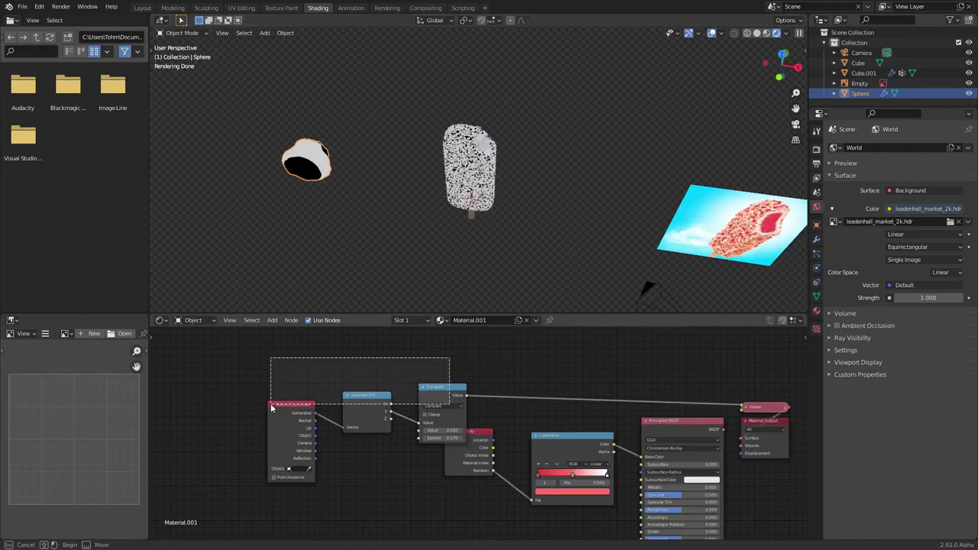
key("x")
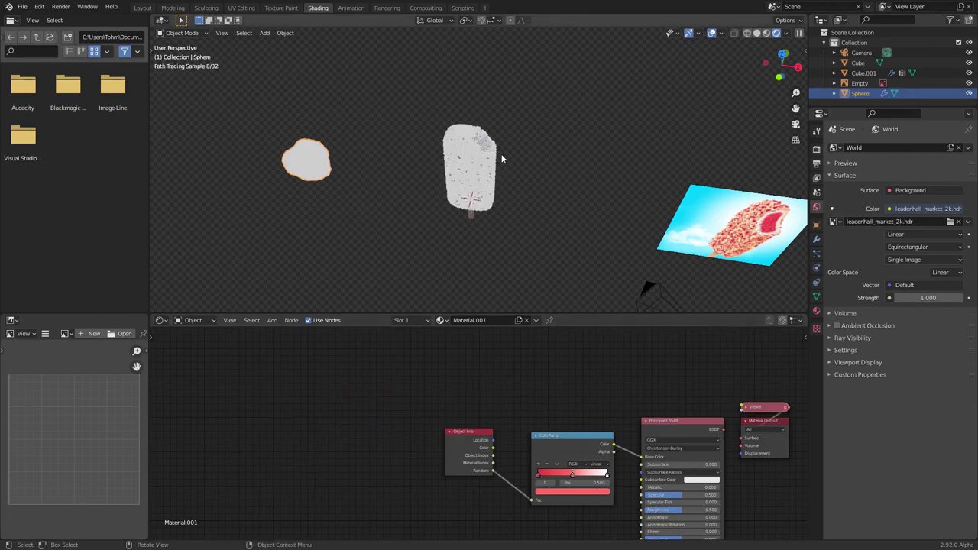
middle_click_drag(681, 418, 570, 416)
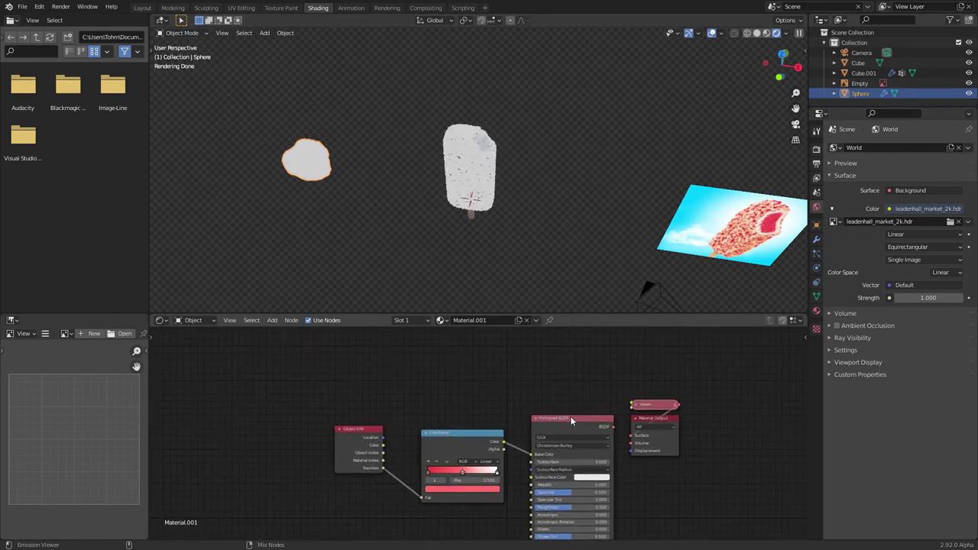
left_click(570, 417, "ctrl+shift")
scroll(466, 105, "up", 3)
- Create a new material for the ice-cream bar, paste the copied nodes into it and preview the Compare output
left_click(488, 109)
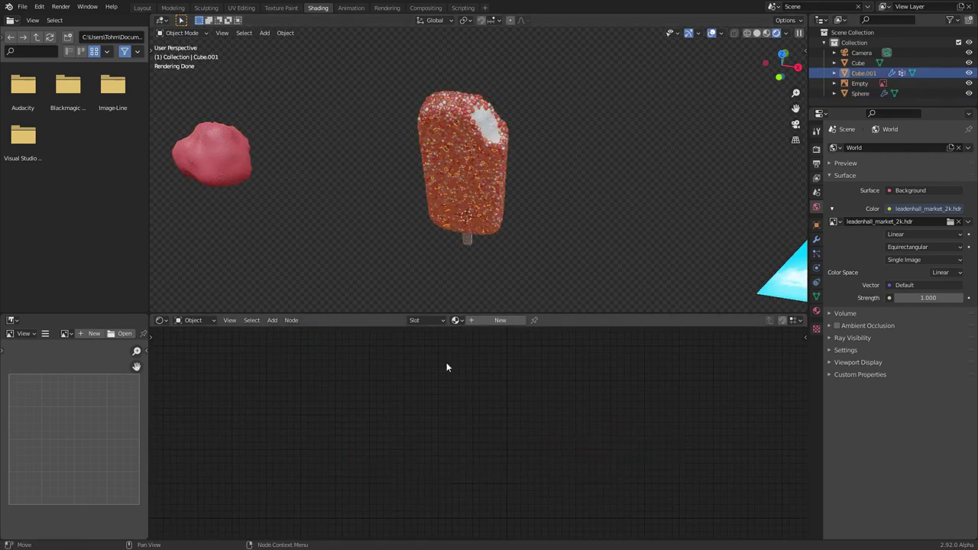
left_click(494, 320)
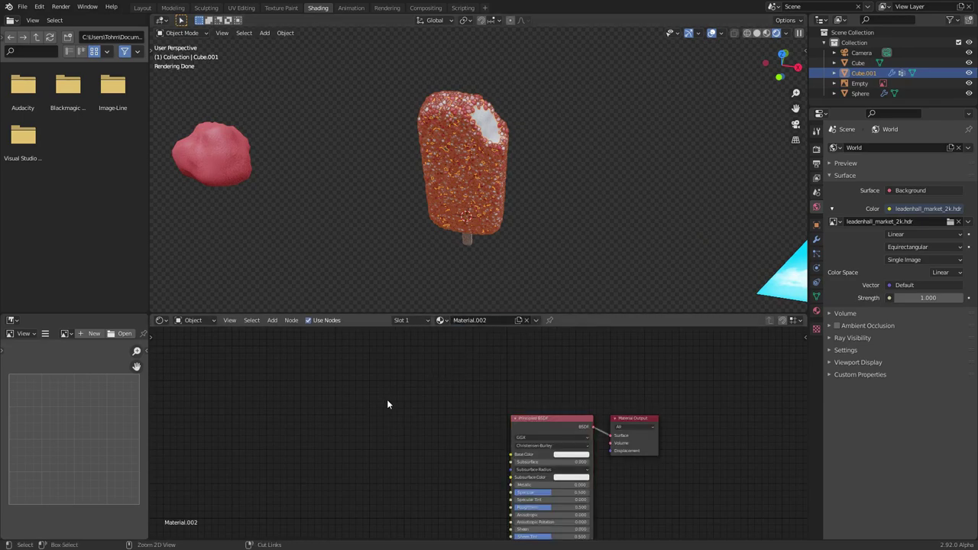
key("ctrl+v")
left_click(343, 399, "ctrl+shift")
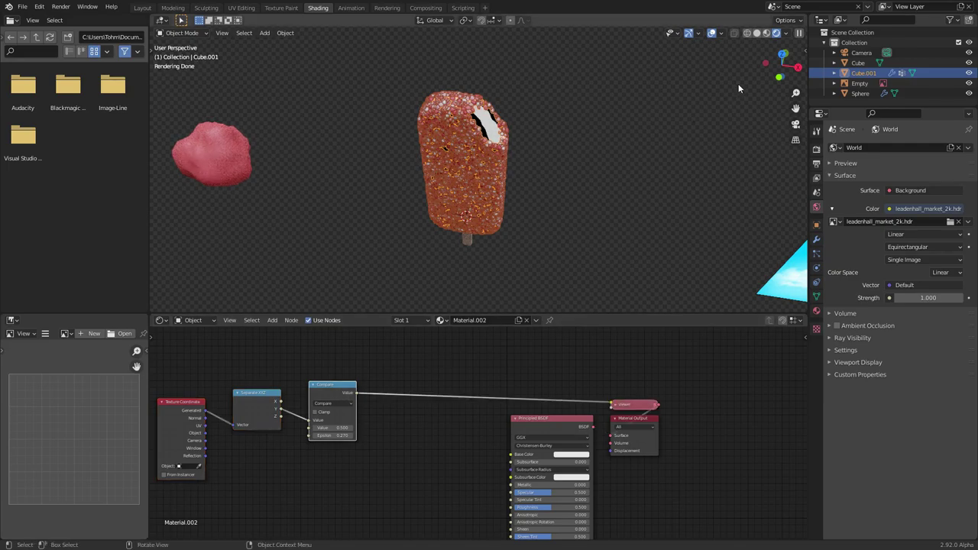
- Check the bite from the top view and set the Compare node's epsilon to 0.300
left_click(781, 55)
scroll(440, 211, "up", 5)
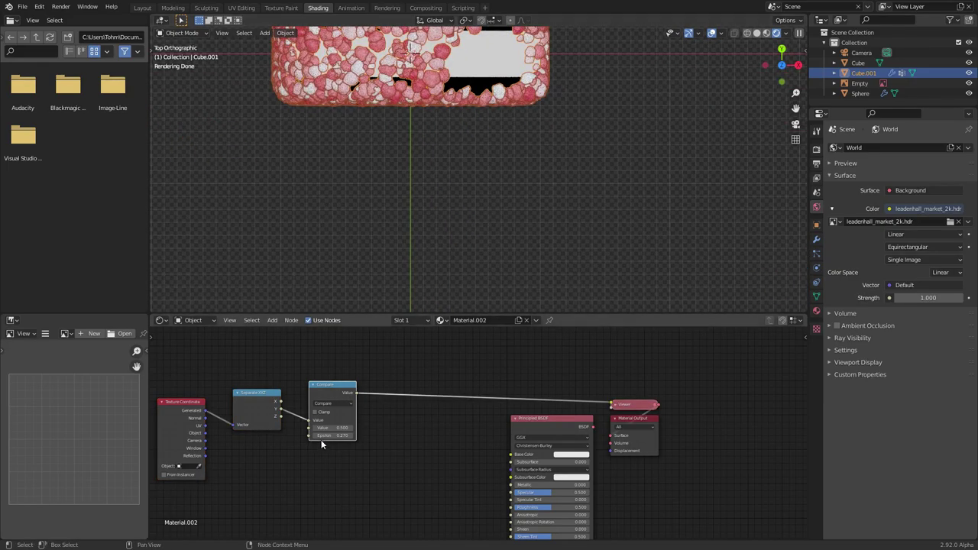
middle_click_drag(505, 79, 492, 146, "shift")
left_click_drag(328, 437, 337, 436)
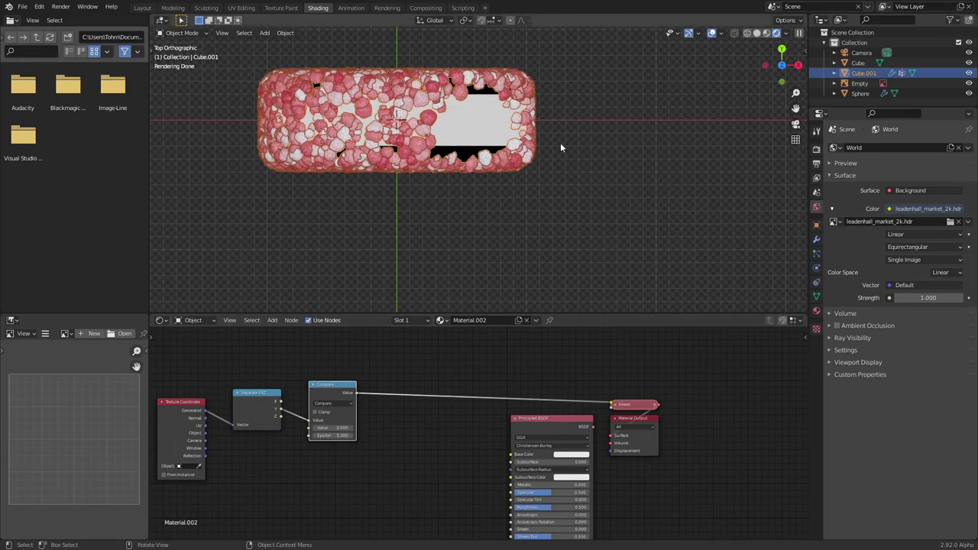
- Delete the Texture Coordinate, Separate XYZ and Compare nodes from the bar's material and reconnect the Principled BSDF to the Material Output
left_click_drag(375, 470, 177, 405)
key("x")
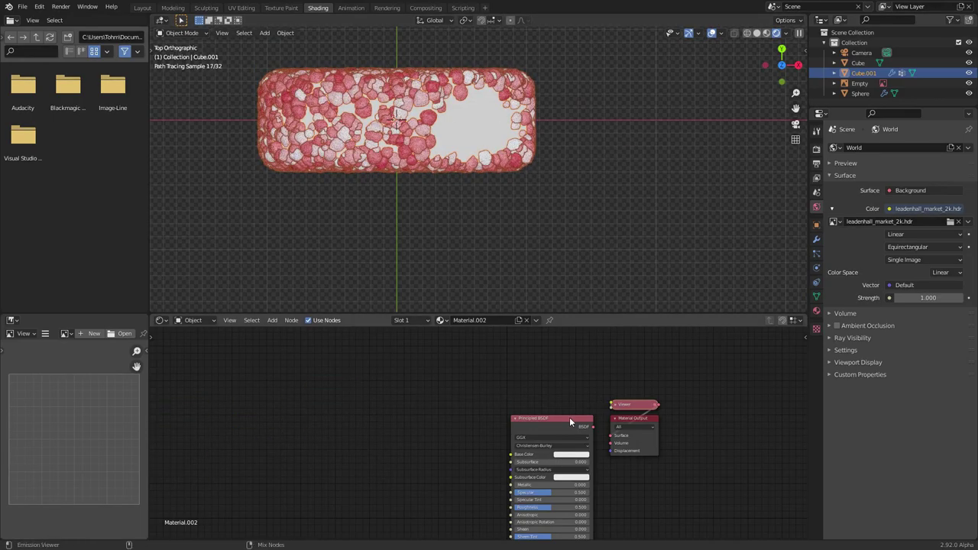
left_click(569, 420, "ctrl+shift")
middle_click_drag(506, 152, 477, 72)
scroll(477, 71, "down", 3)
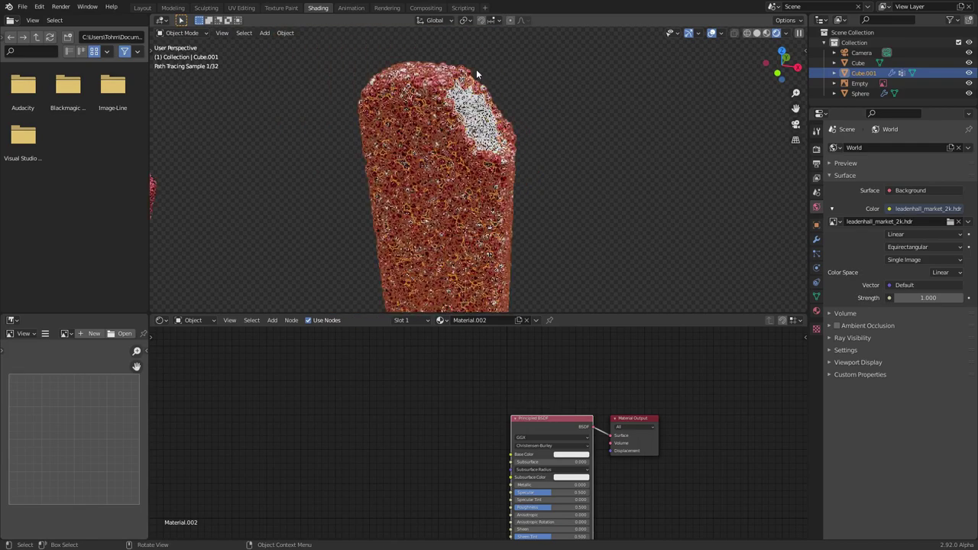
- Deselect the bar, inspect its bitten corner and save the file
left_click(556, 123)
scroll(475, 65, "down", 6)
middle_click_drag(602, 198, 529, 166, "shift")
scroll(529, 166, "up", 3)
key("ctrl+s")
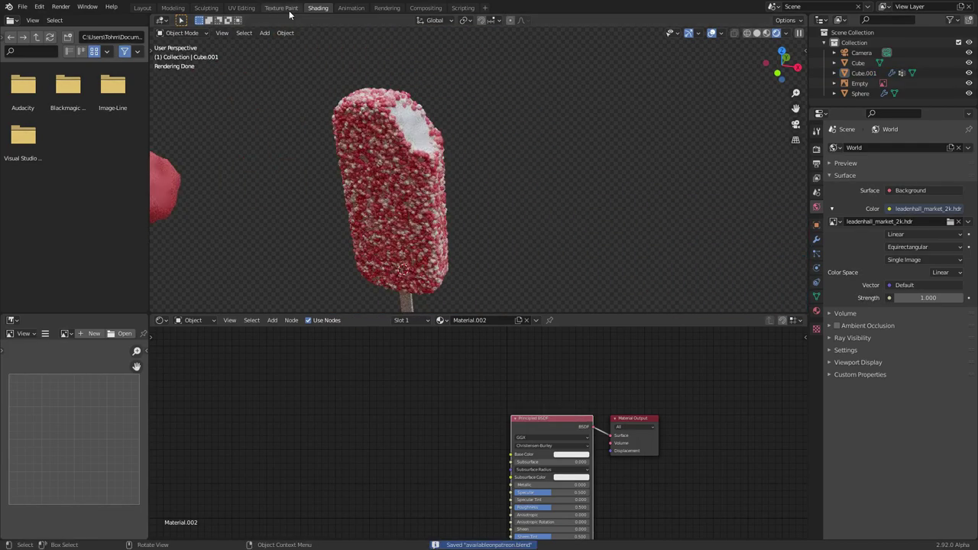
- Unwrap the whole bar mesh in the UV Editing workspace using Smart UV Project with a 66° angle limit
left_click(241, 8)
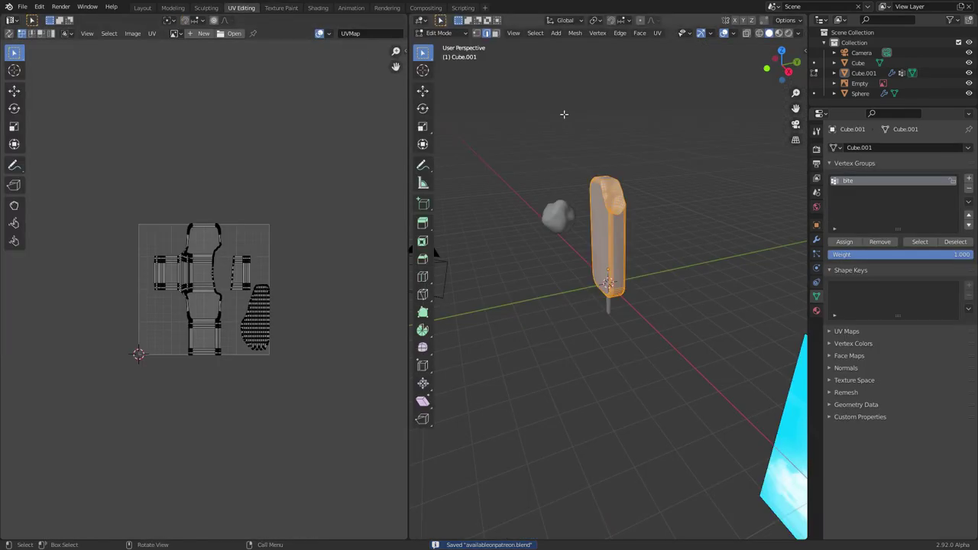
scroll(594, 205, "up", 6)
middle_click_drag(598, 157, 574, 252, "shift")
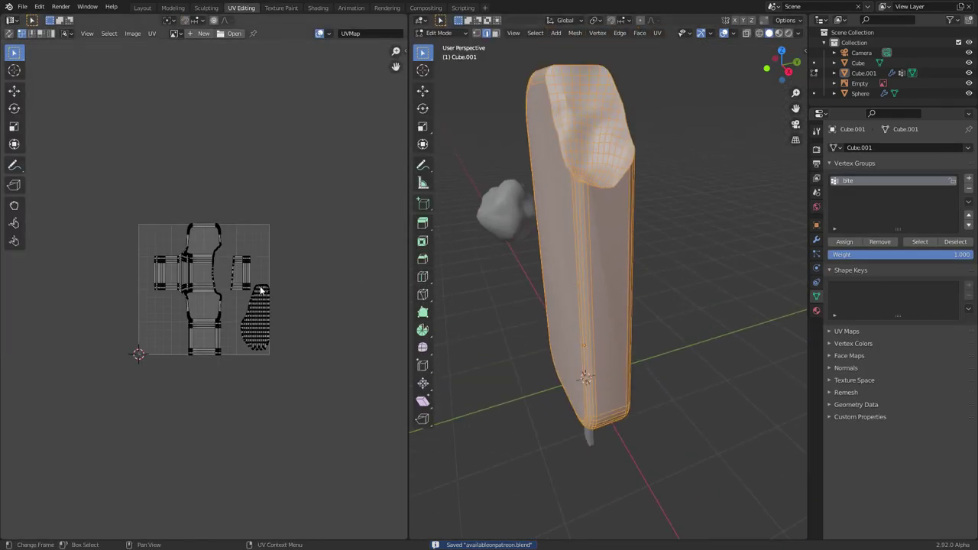
key("u")
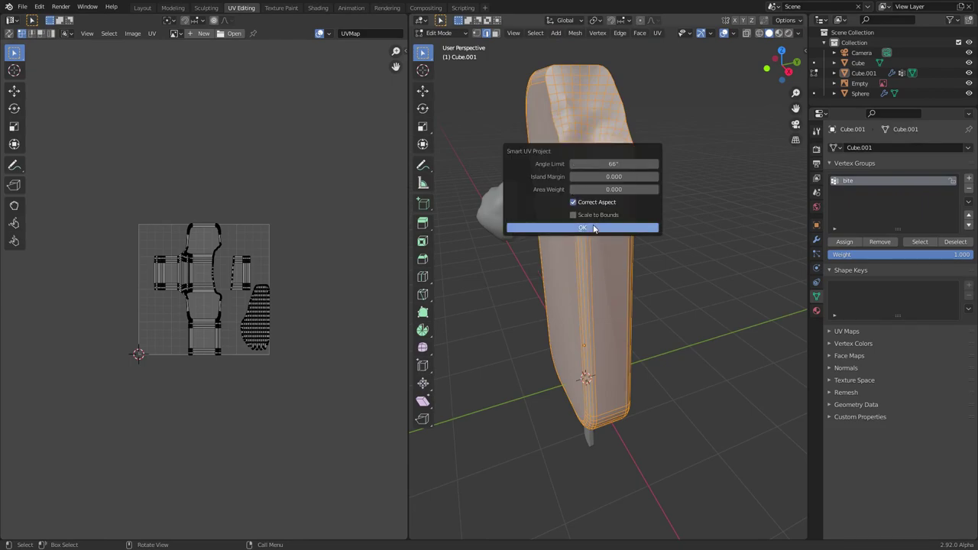
left_click(593, 228)
scroll(106, 239, "up", 4)
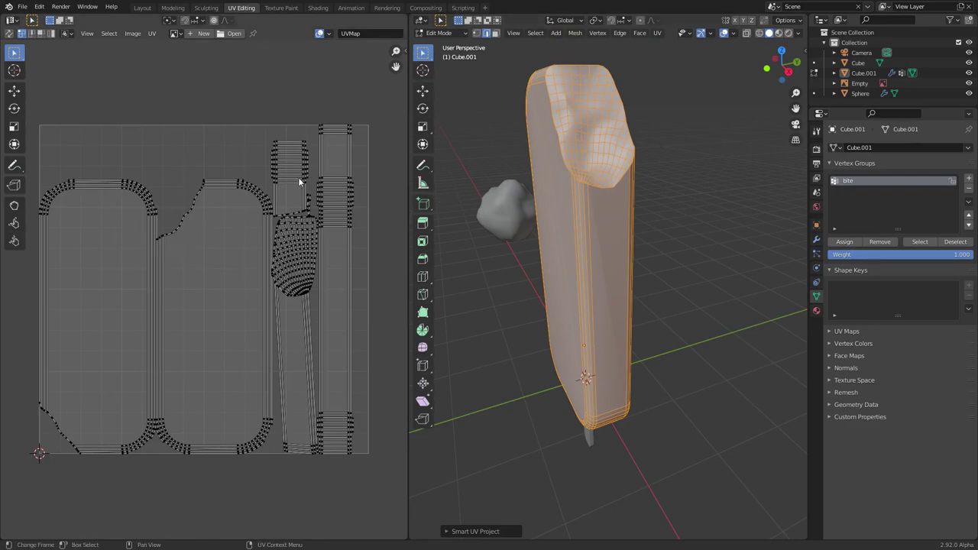
scroll(548, 213, "up", 3)
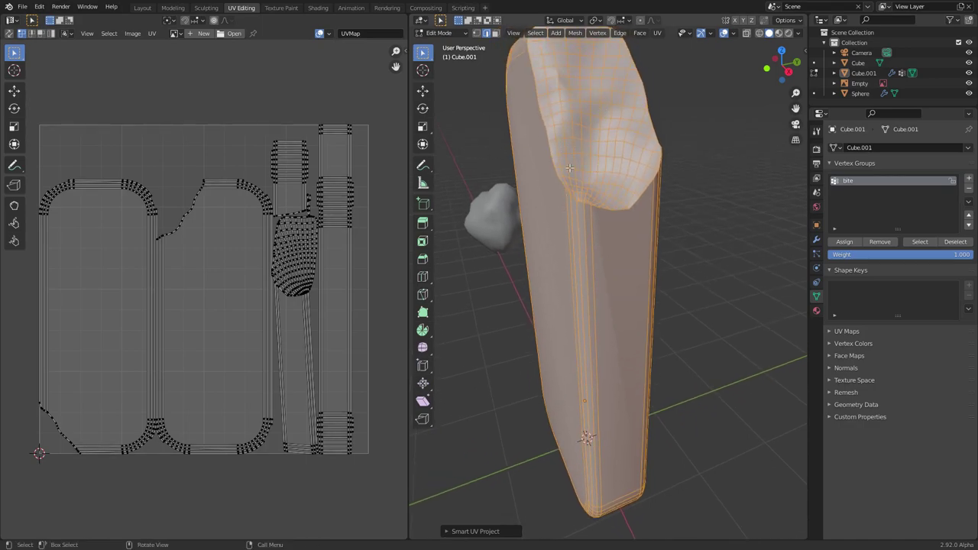
- In the Texture Paint workspace, switch the texture slots to Single Image mode and create a 1024 px blank image named bitemask
middle_click_drag(619, 135, 588, 153)
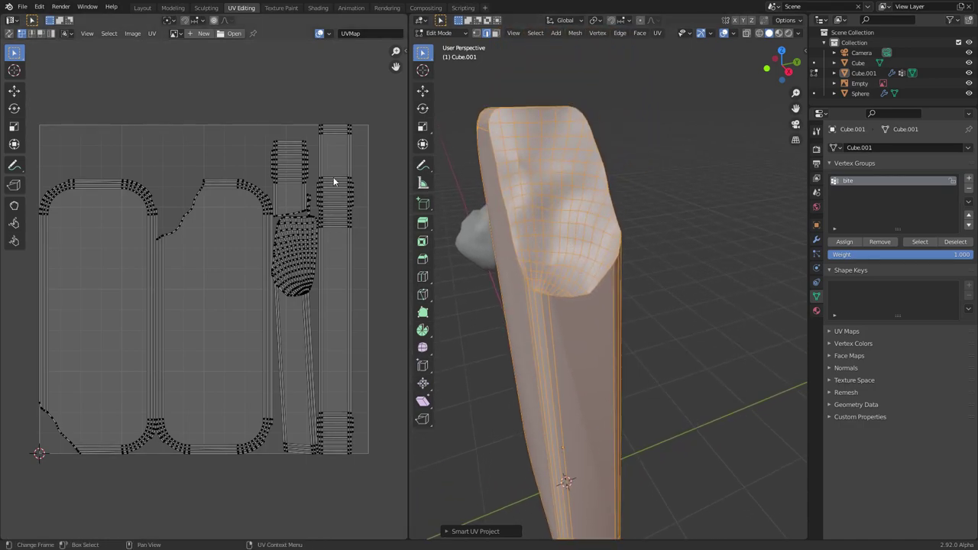
left_click(281, 8)
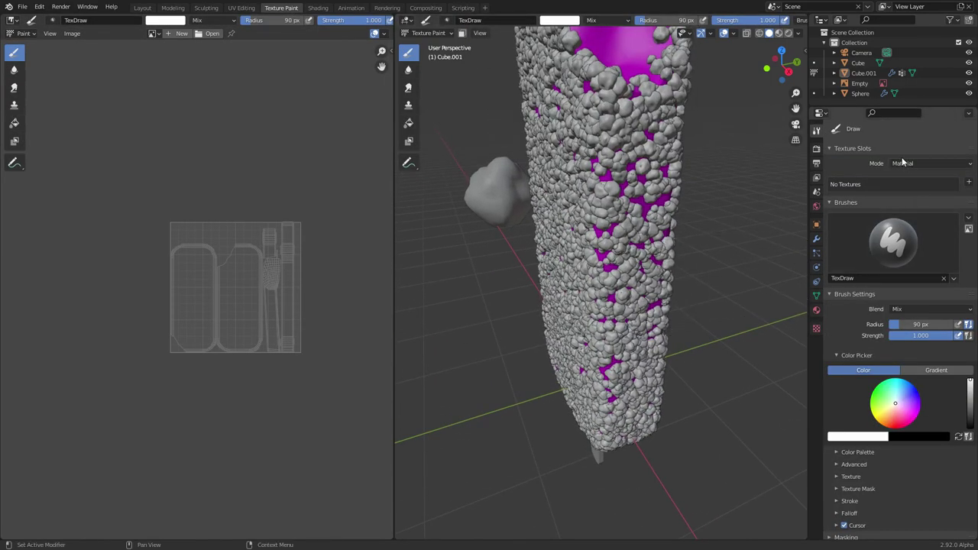
left_click(908, 164)
left_click(910, 186)
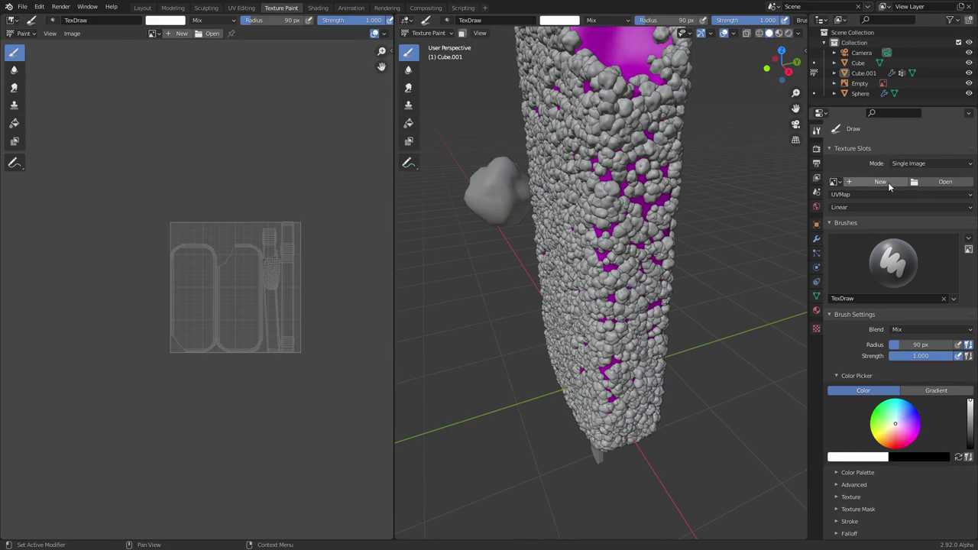
left_click(889, 182)
left_click(879, 202)
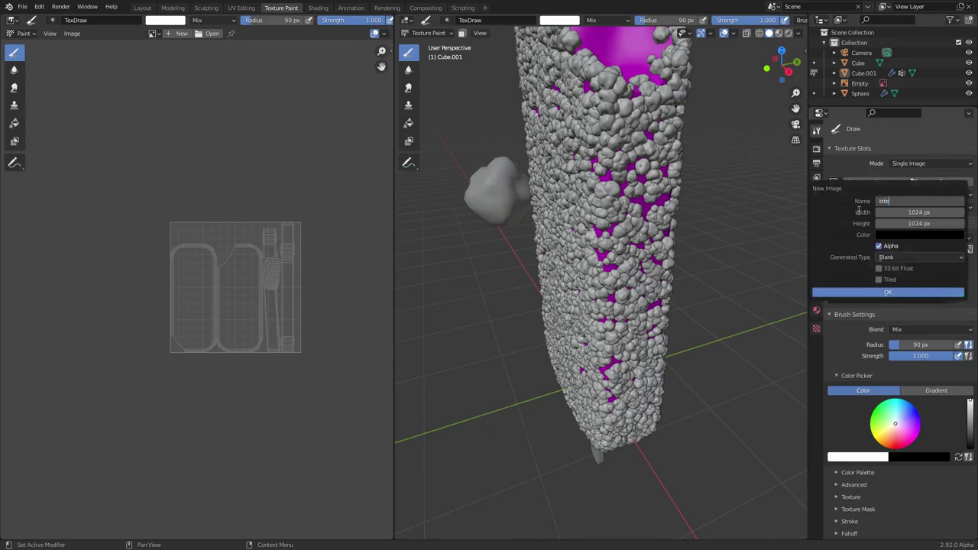
type("bitemask")
key("Return")
- Paint the centre of the bitten surface white on the bitemask image, leaving a dark rim, and check the result on the UV layout
mouse_move(532, 85)
middle_mouse_down()
mouse_move(564, 320)
mouse_move(558, 371)
middle_mouse_up()
mouse_move(558, 371)
left_mouse_down()
mouse_move(572, 387)
mouse_move(577, 336)
left_mouse_up()
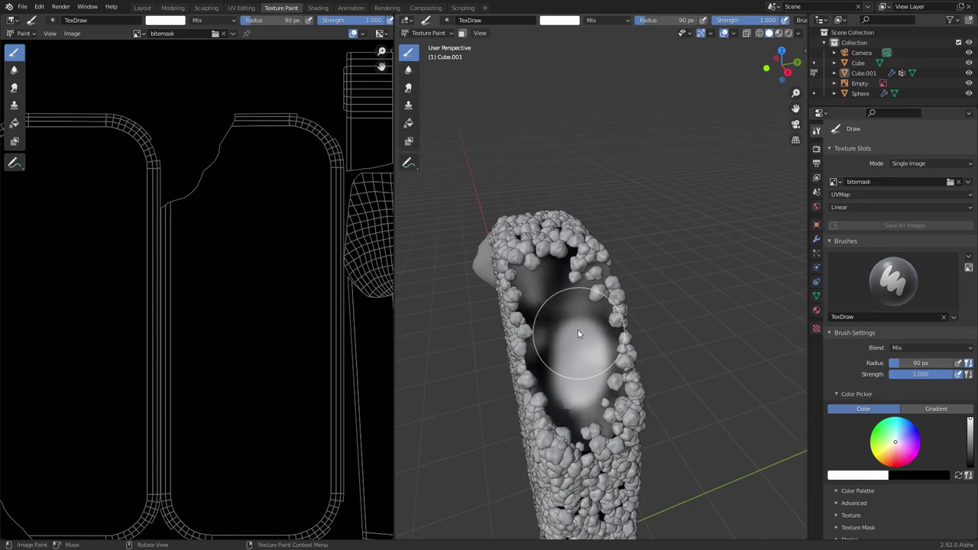
mouse_move(573, 382)
left_mouse_down()
mouse_move(580, 405)
mouse_move(578, 339)
left_mouse_up()
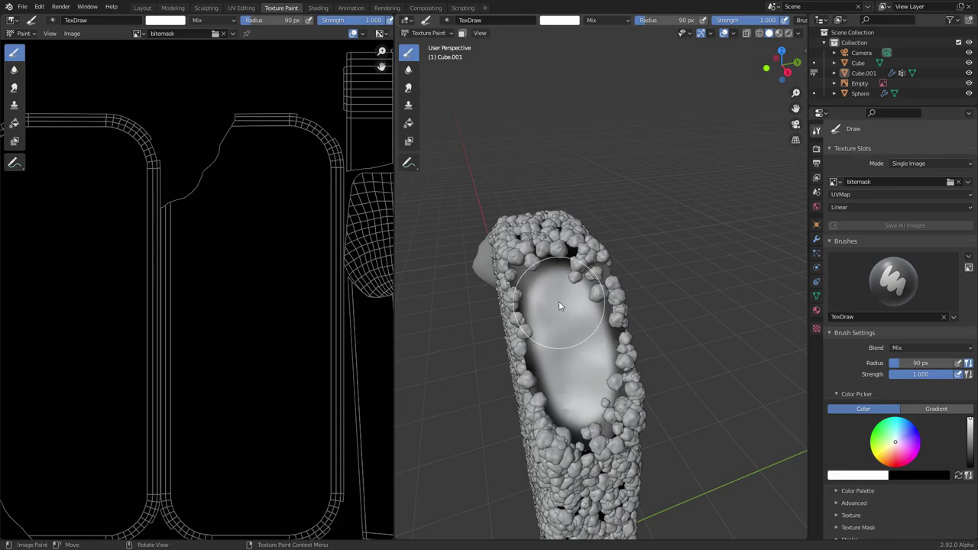
left_click_drag(557, 298, 555, 288)
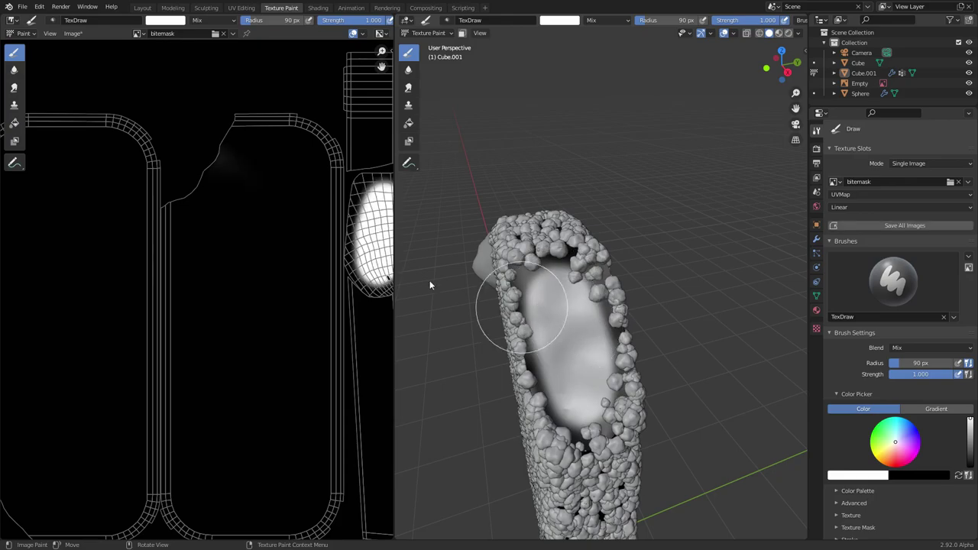
scroll(294, 246, "down", 1)
scroll(294, 246, "up", 5)
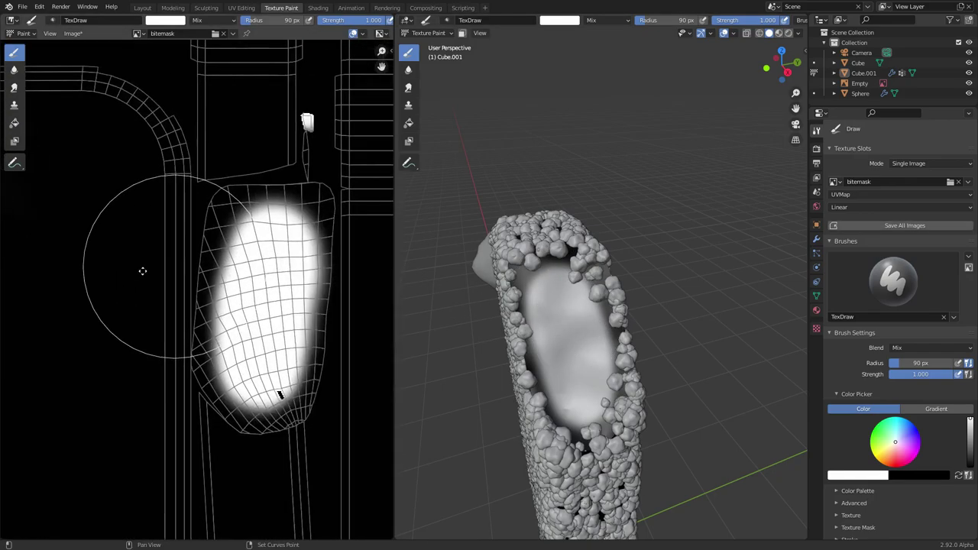
scroll(599, 380, "up", 3)
mouse_move(580, 378)
middle_mouse_down()
mouse_move(612, 405)
mouse_move(604, 389)
mouse_move(586, 405)
middle_mouse_up()
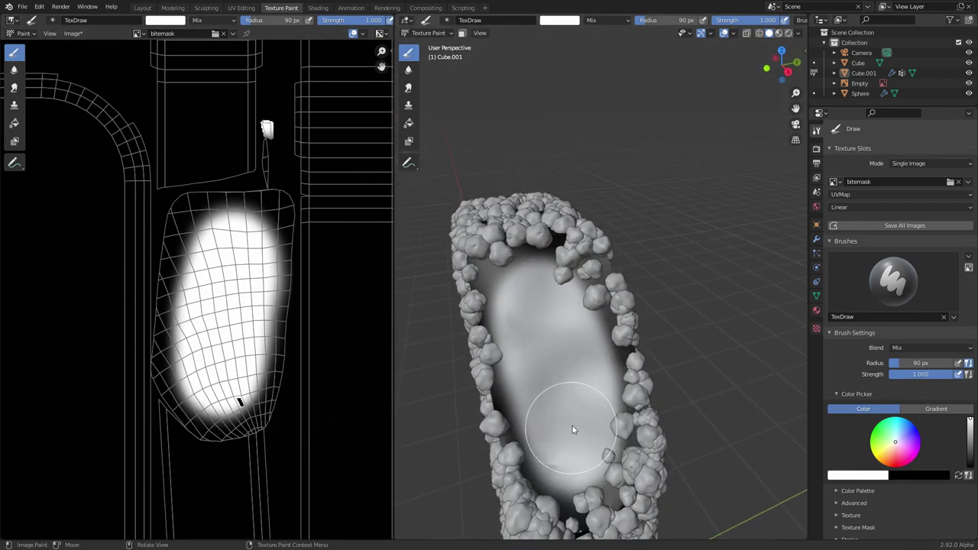
- Save the painted mask to the Desktop as the PNG file bitemask.png
left_click(145, 9)
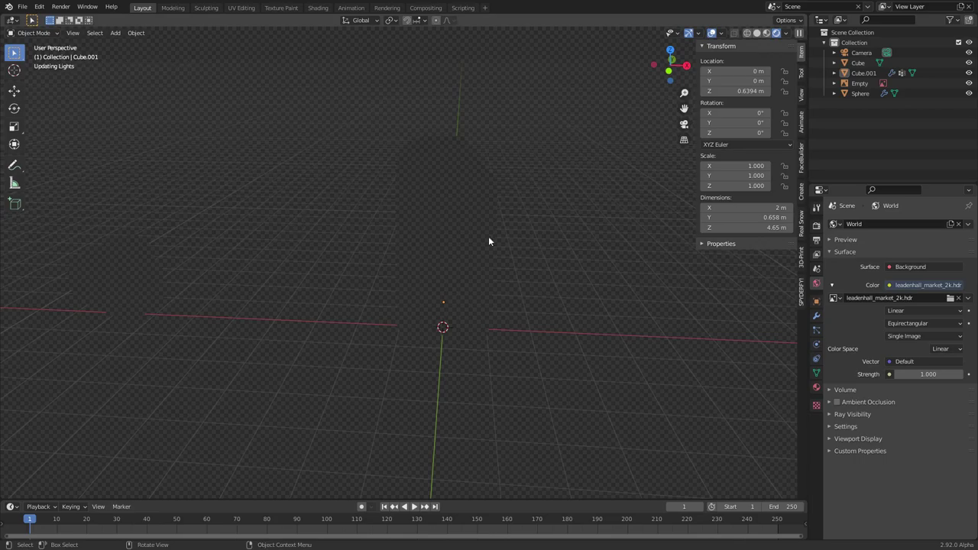
middle_click_drag(483, 182, 415, 239, "shift")
scroll(415, 239, "up", 3)
left_click(325, 9)
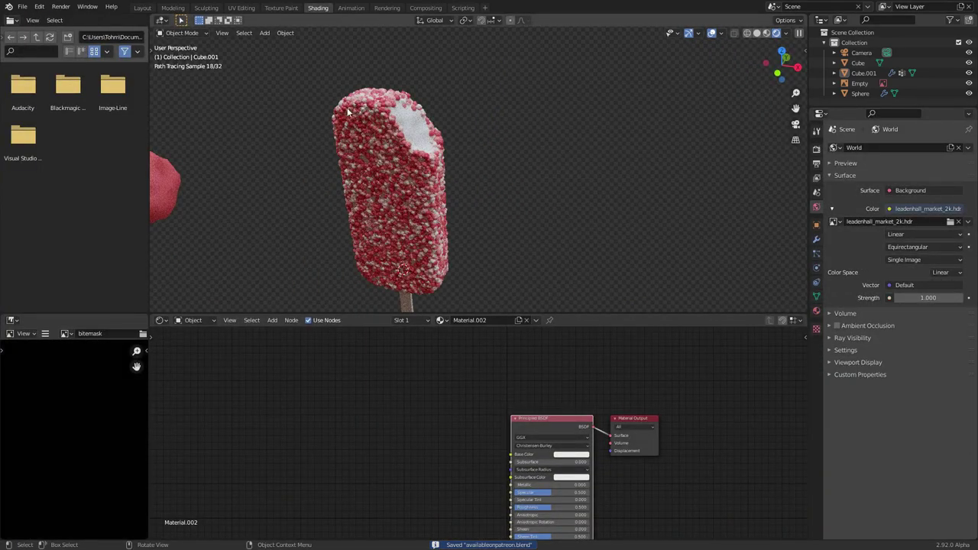
left_click(281, 8)
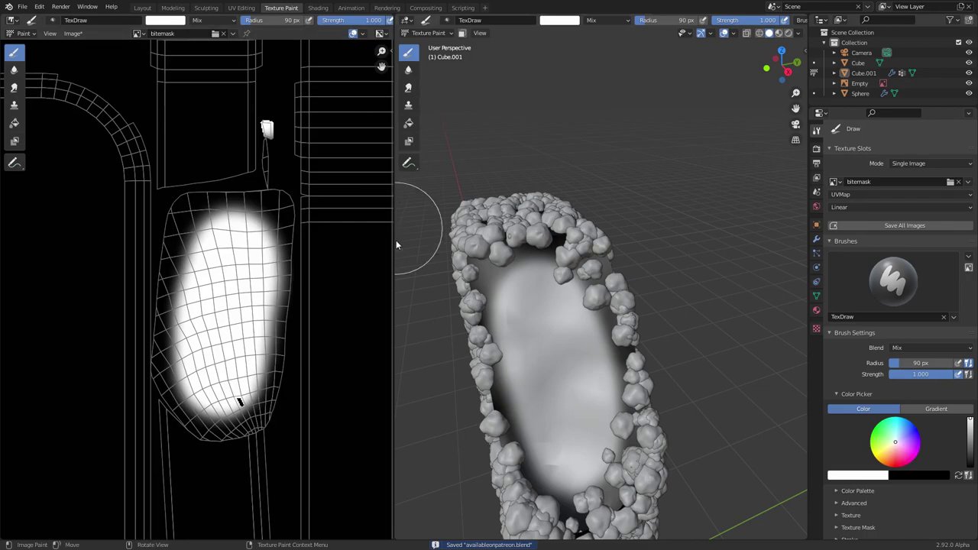
left_click(74, 34)
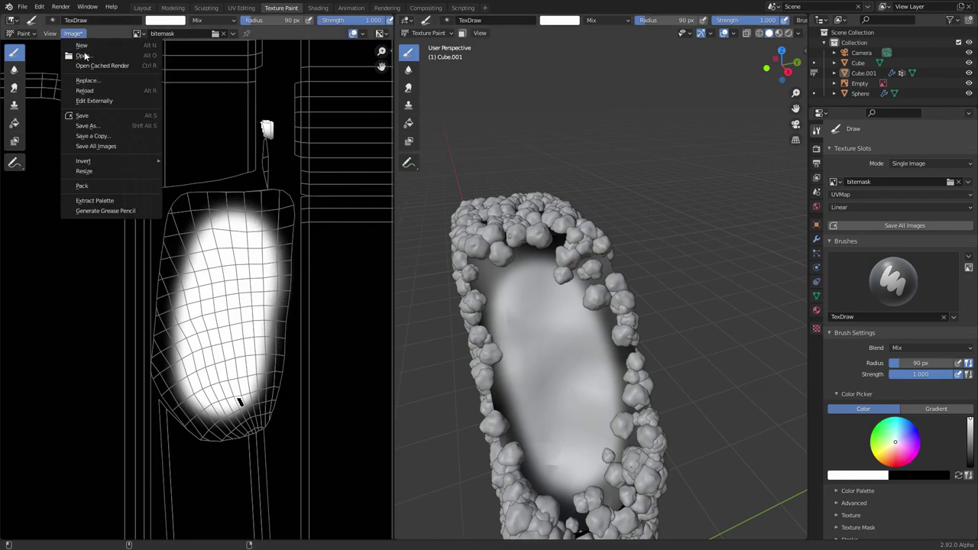
left_click(86, 126)
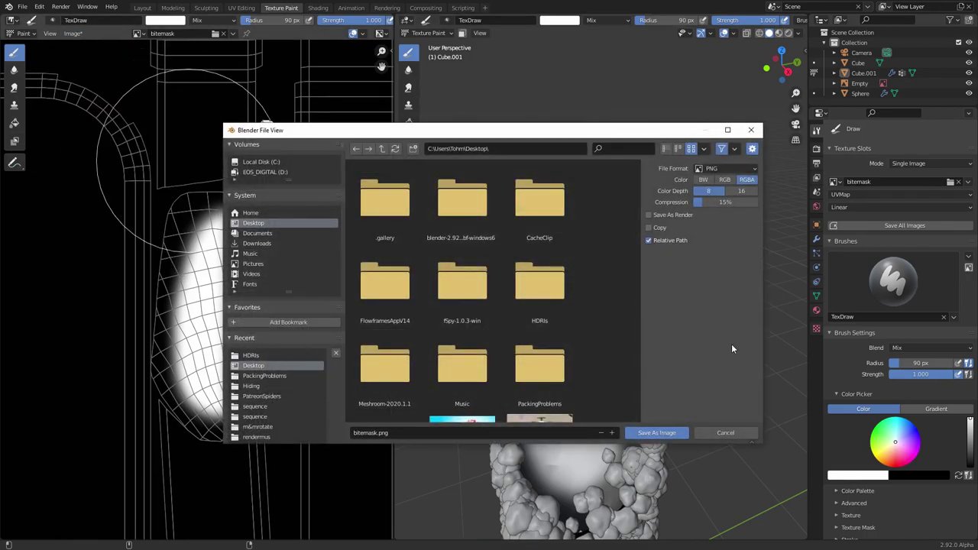
left_click_drag(738, 202, 550, 203)
left_click(657, 432)
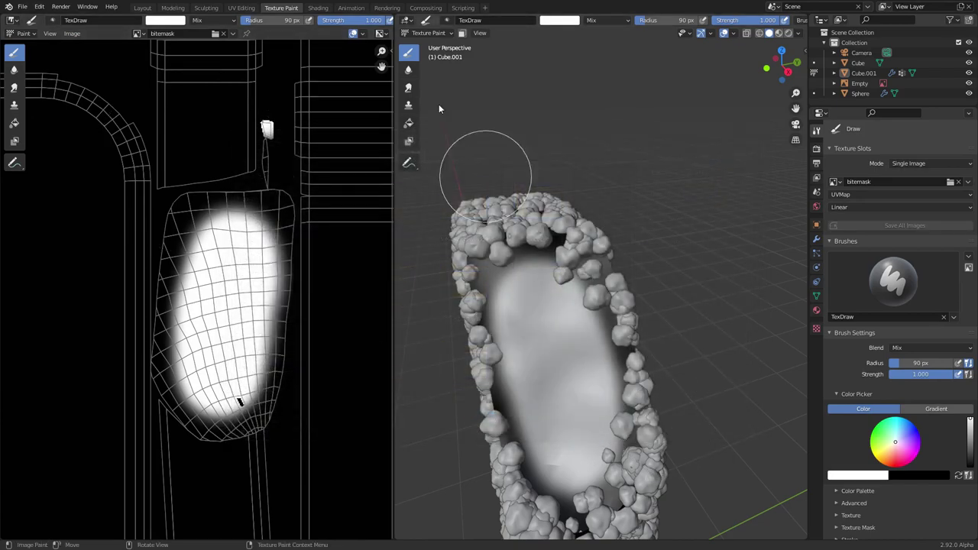
- Add an Image Texture node to the bar's material in the Shading workspace and assign it the bitemask image
left_click(318, 8)
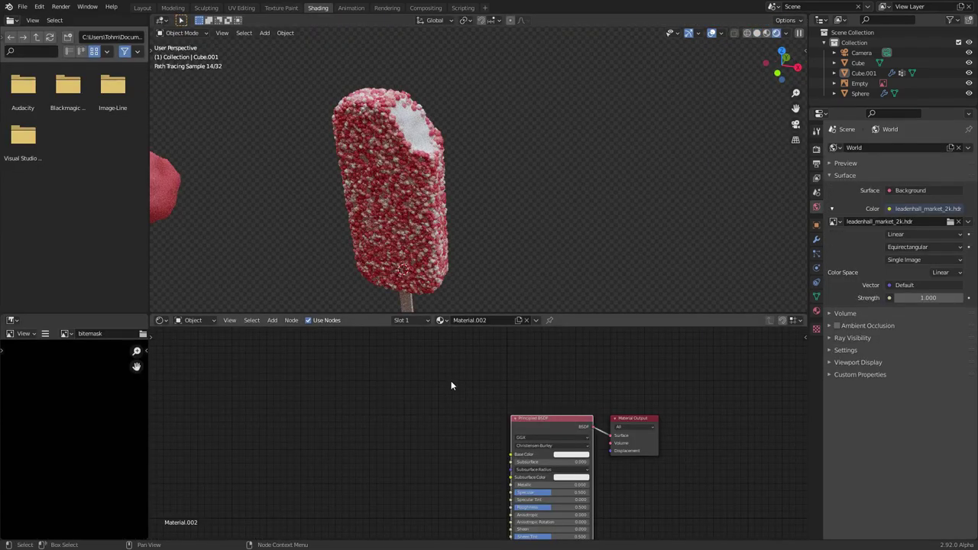
middle_click_drag(451, 385, 448, 361)
key("shift+a")
left_click(388, 374)
type("item")
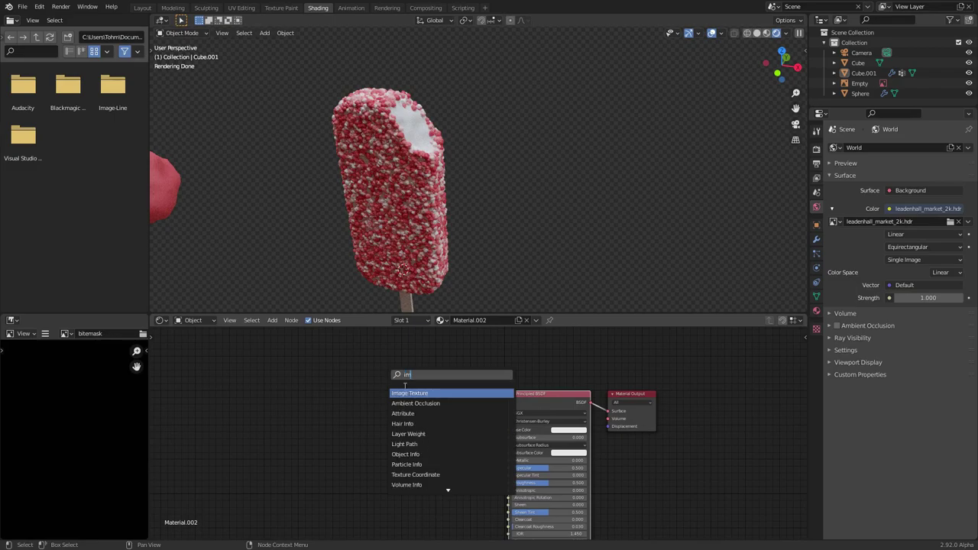
left_click(404, 393)
left_click(353, 391)
scroll(392, 387, "up", 4)
left_click(306, 393)
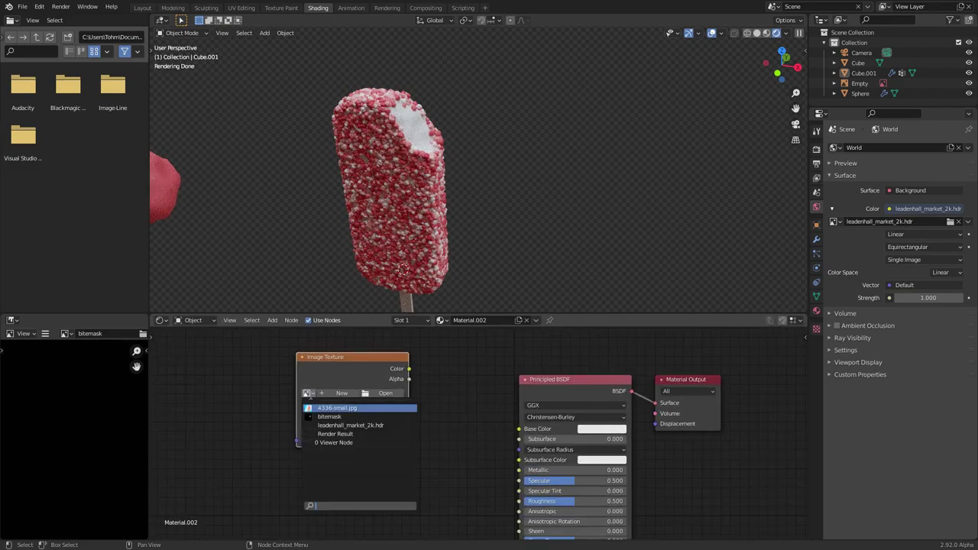
left_click(348, 415)
- Preview the bitemask texture on the bar, connect its Color to the Principled BSDF's Base Color and restore the full shader preview
left_click(343, 363, "ctrl+shift")
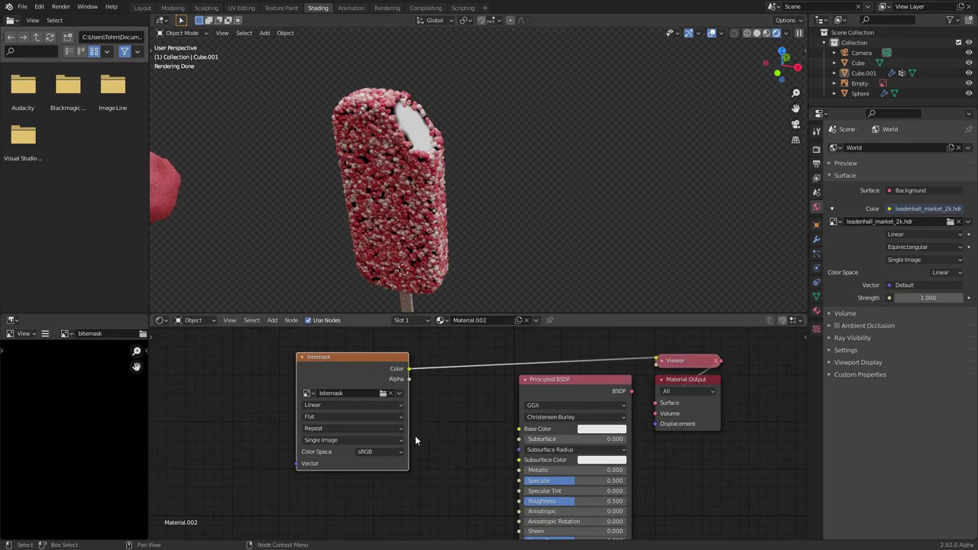
left_click_drag(529, 436, 521, 429)
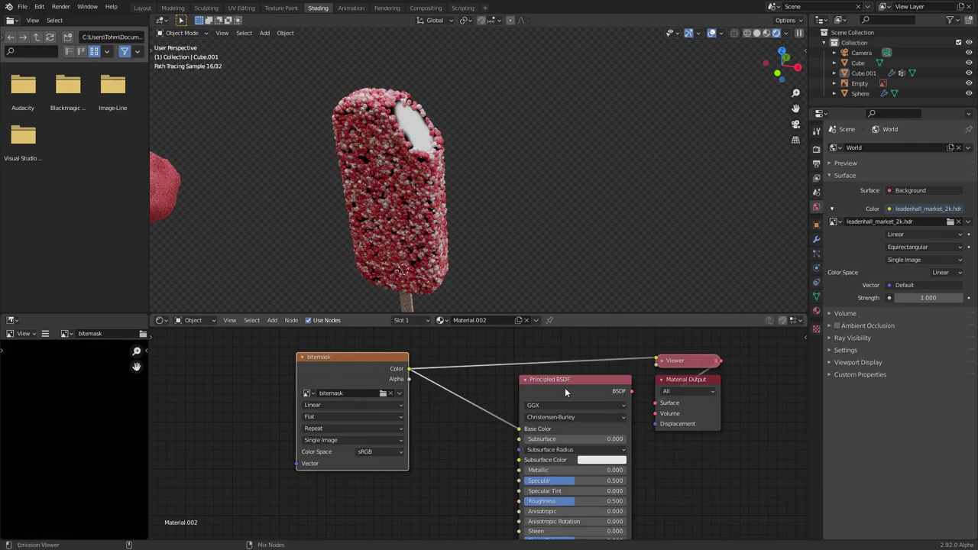
left_click(564, 388, "ctrl+shift")
left_click_drag(355, 371, 311, 382)
scroll(387, 93, "up", 4)
scroll(382, 107, "down", 3)
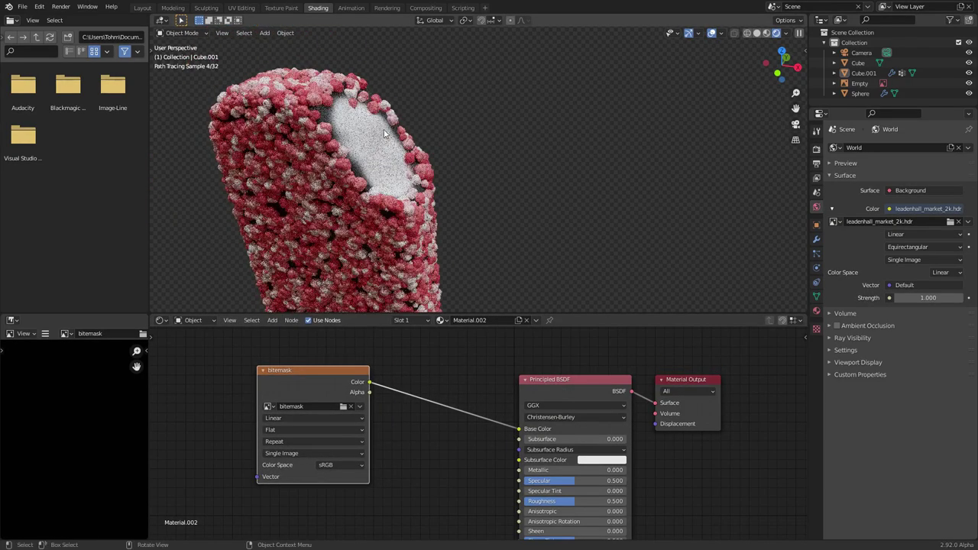
middle_click_drag(367, 178, 413, 183)
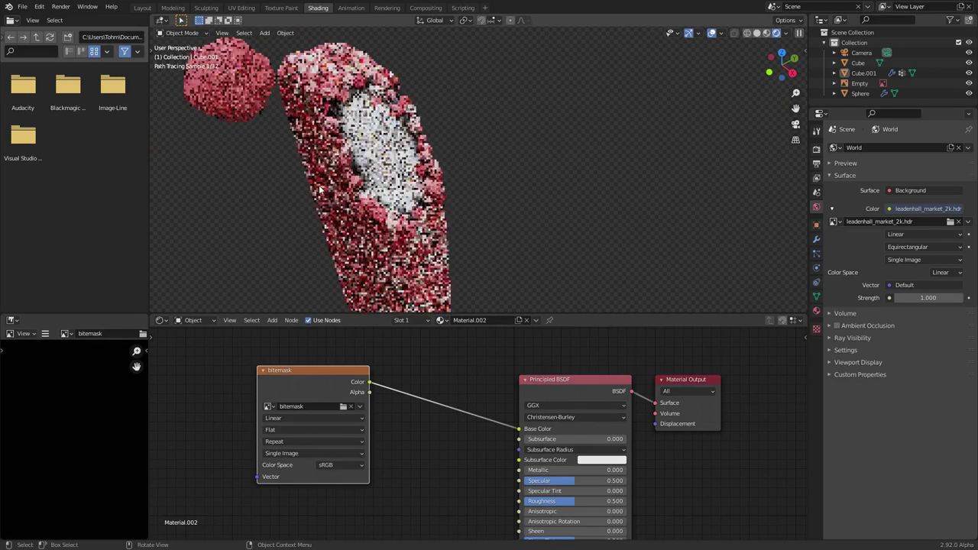
- Insert a MixRGB node between the bitemask texture and the Principled BSDF's Base Color
key("shift+a")
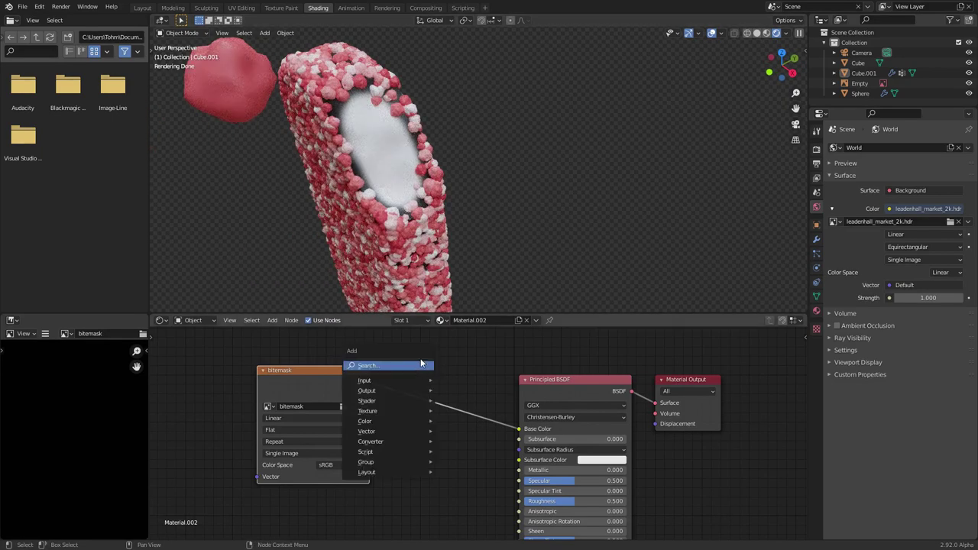
left_click(416, 365)
type("mix")
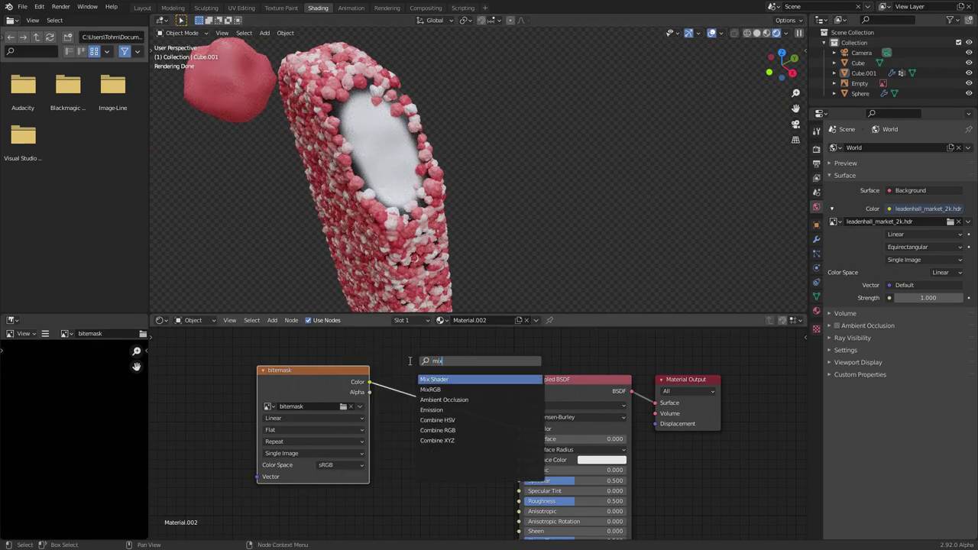
key("Down")
key("Return")
left_click(408, 360)
scroll(494, 402, "up", 2)
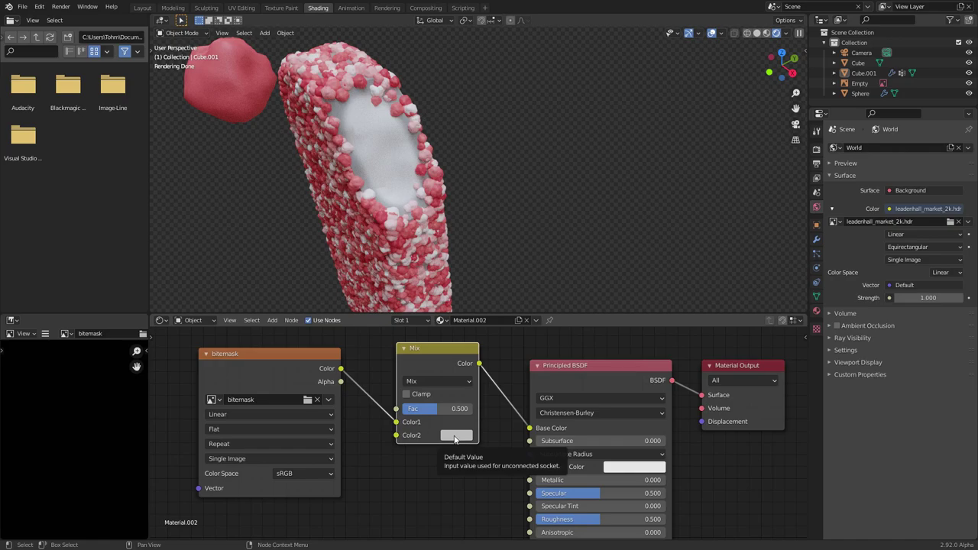
- Connect the bitemask color to the Mix node's Fac input instead of Color1 and set Color1 to pure white
left_click_drag(396, 422, 396, 409)
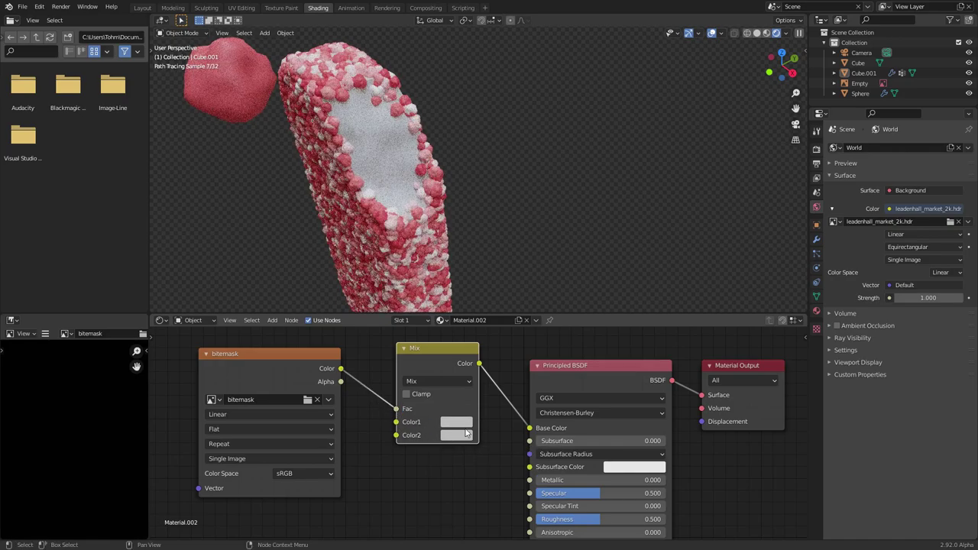
left_click(462, 425)
left_click_drag(544, 270, 543, 251)
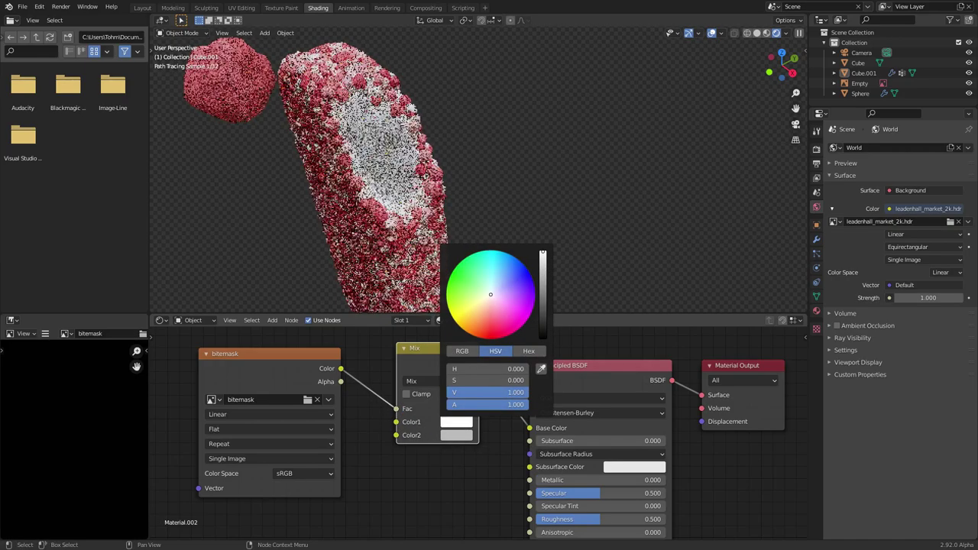
- Sample the red filling of the reference image as the Mix node's Color2 and inspect the bitten end of the bar
scroll(465, 201, "down", 4)
middle_click_drag(656, 269, 489, 174, "shift")
scroll(490, 174, "down", 4)
middle_click_drag(481, 240, 467, 198, "shift")
scroll(507, 242, "up", 4)
mouse_move(507, 243)
middle_mouse_down()
mouse_move(450, 139)
mouse_move(517, 170)
mouse_move(497, 252)
middle_mouse_up()
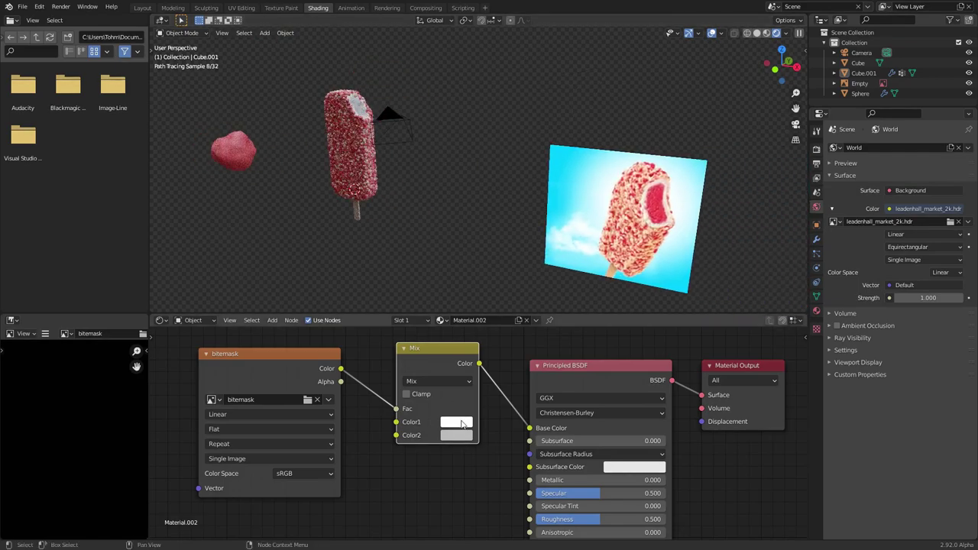
left_click(661, 208)
scroll(327, 75, "up", 4)
middle_click_drag(328, 75, 539, 183, "shift")
scroll(399, 153, "up", 1)
middle_click_drag(399, 152, 422, 158)
- Move the bitemask node away from the Mix node and insert a Math node set to Power between them
middle_click_drag(340, 398, 615, 431)
left_click_drag(529, 396, 271, 376)
key("shift+a")
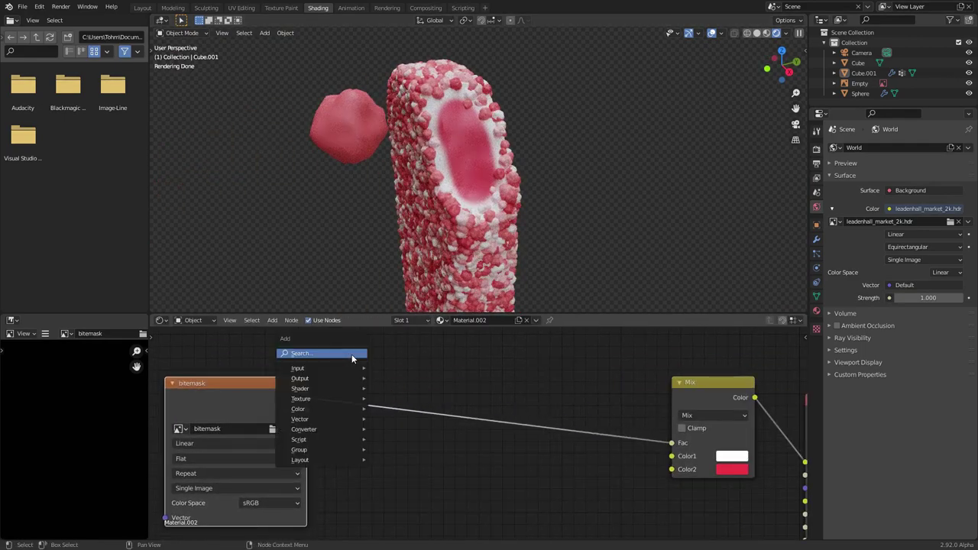
left_click(353, 356)
type("add")
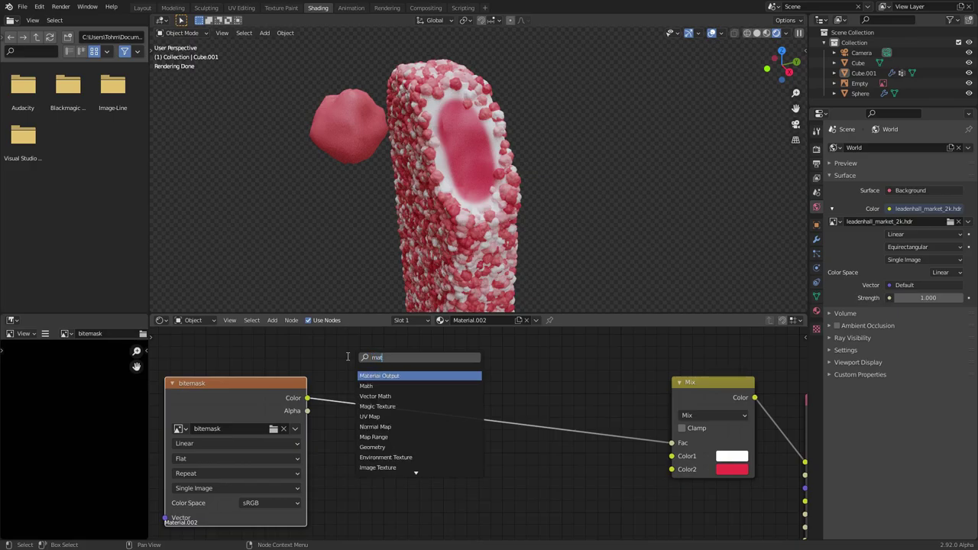
key("Return")
left_click(335, 373)
left_click(390, 409)
key("g")
left_click_drag(415, 454, 383, 453, "shift")
left_click(392, 413)
key("p")
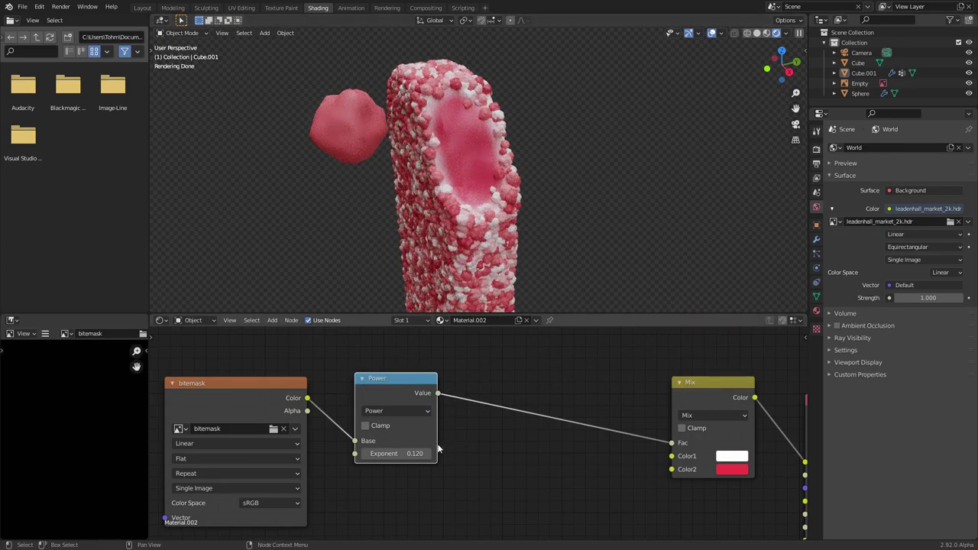
- Try an exponent of 1 on the Power node and set it to 3
type("1")
key("Return")
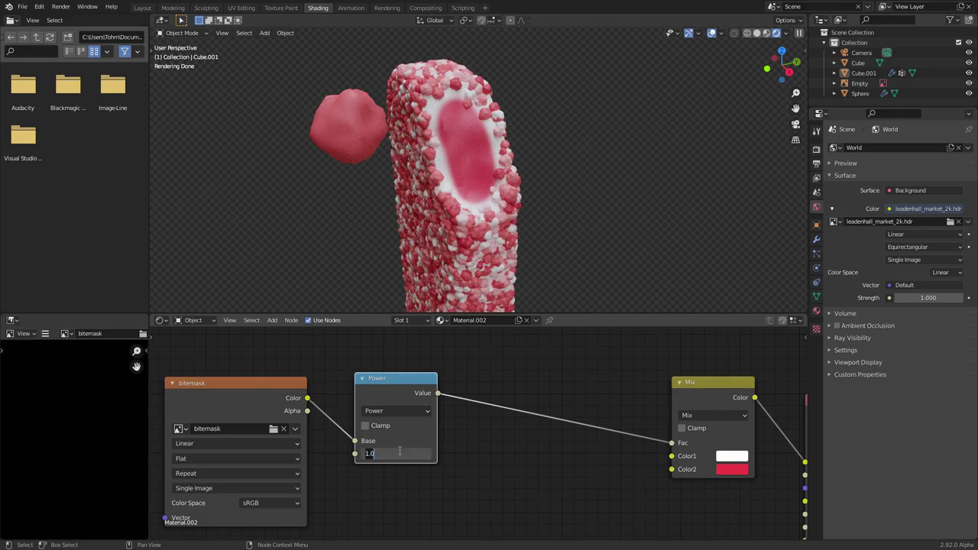
type("3")
key("Return")
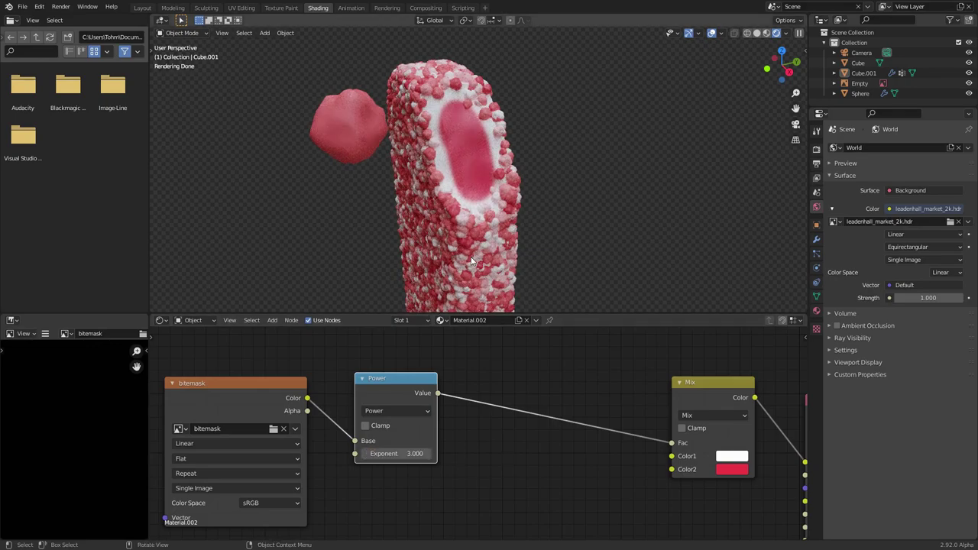
- Try the Power node with an exponent of 1.0 for comparison and undo the change
key("Return")
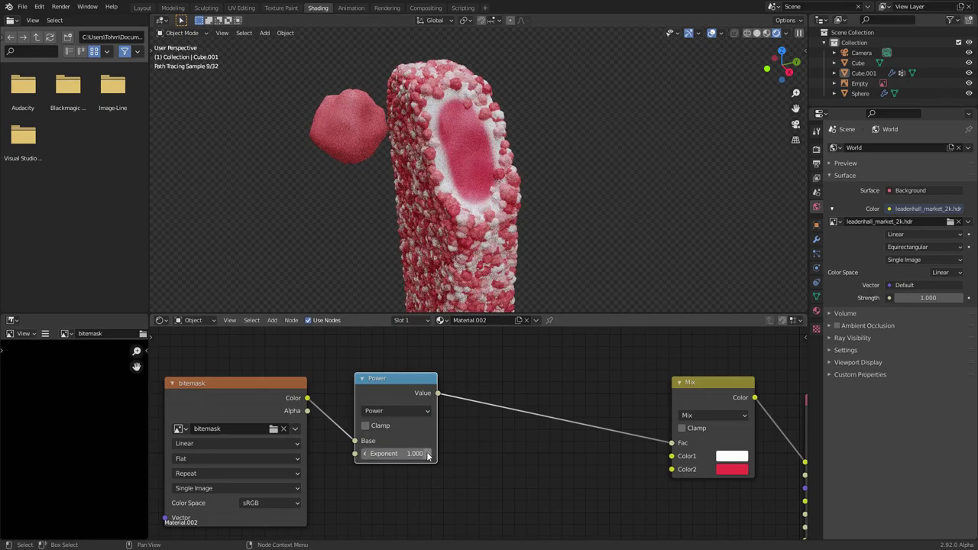
key("Return")
type("1.0")
key("Return")
key("ctrl+z")
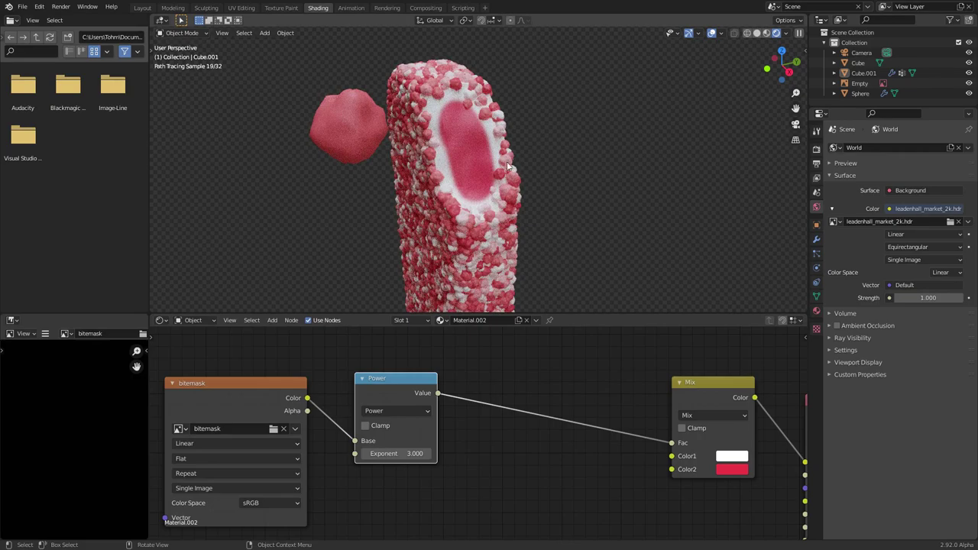
- Duplicate the Power node between the bitemask and Power nodes, set the copy to Subtract with a value of -0.12, and inspect the bite
left_click_drag(394, 380, 485, 381)
key("shift+d")
left_click(377, 360)
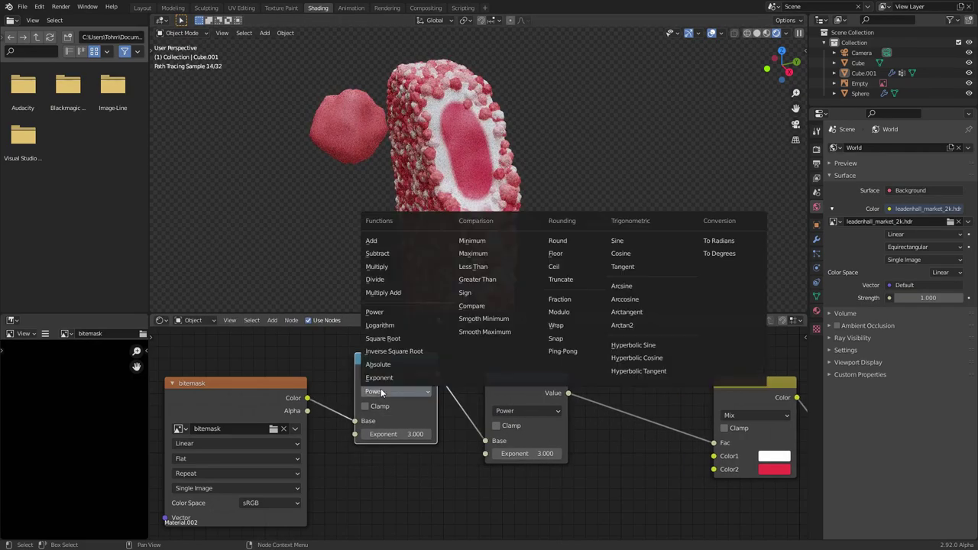
left_click(382, 392)
left_click(385, 427)
type("-0.17")
key("Return")
left_click_drag(417, 434, 423, 434)
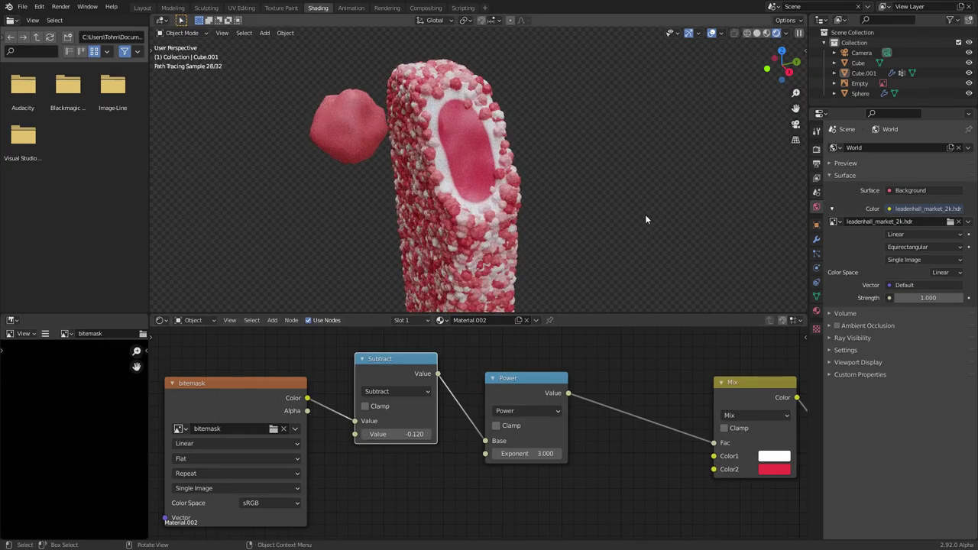
middle_click_drag(645, 213, 460, 197)
scroll(489, 153, "up", 3)
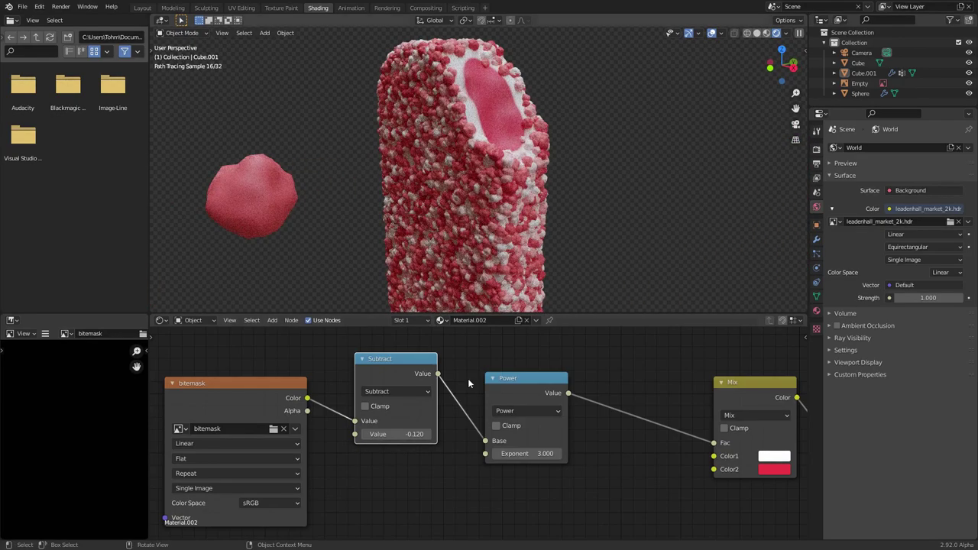
- Add a Noise Texture node below the Power node in the bite material
middle_click_drag(446, 410, 321, 380)
scroll(439, 403, "down", 7)
middle_click_drag(458, 381, 482, 356)
key("shift+a")
left_click(485, 359)
type("boi")
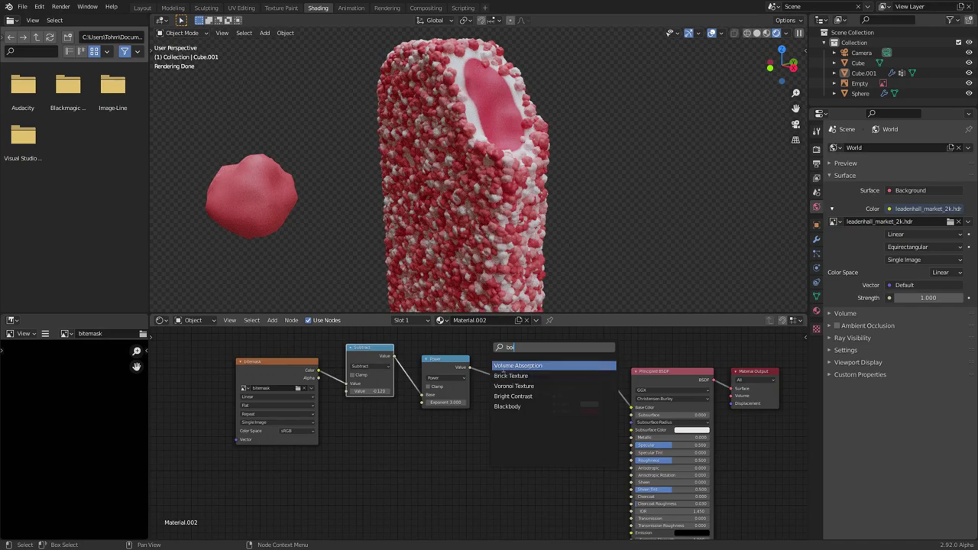
type("noi")
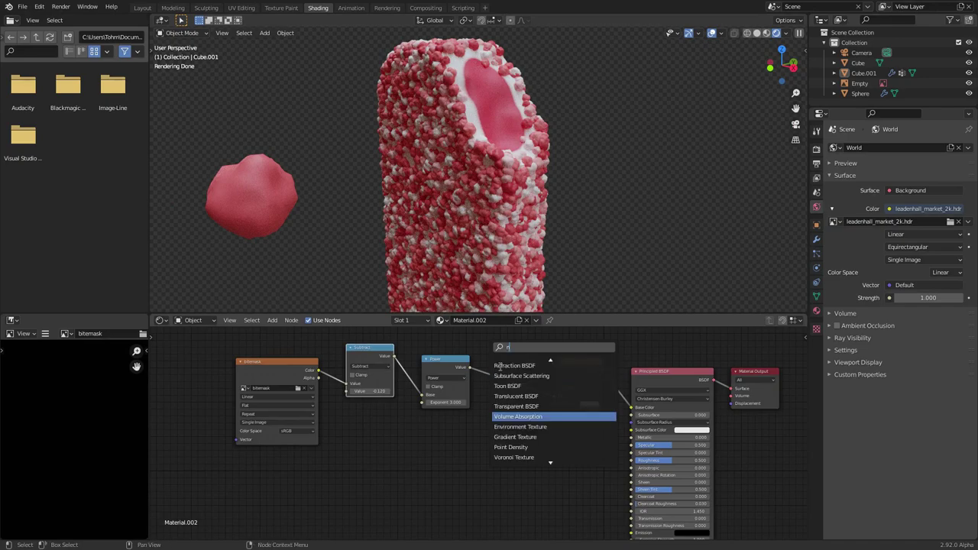
key("Return")
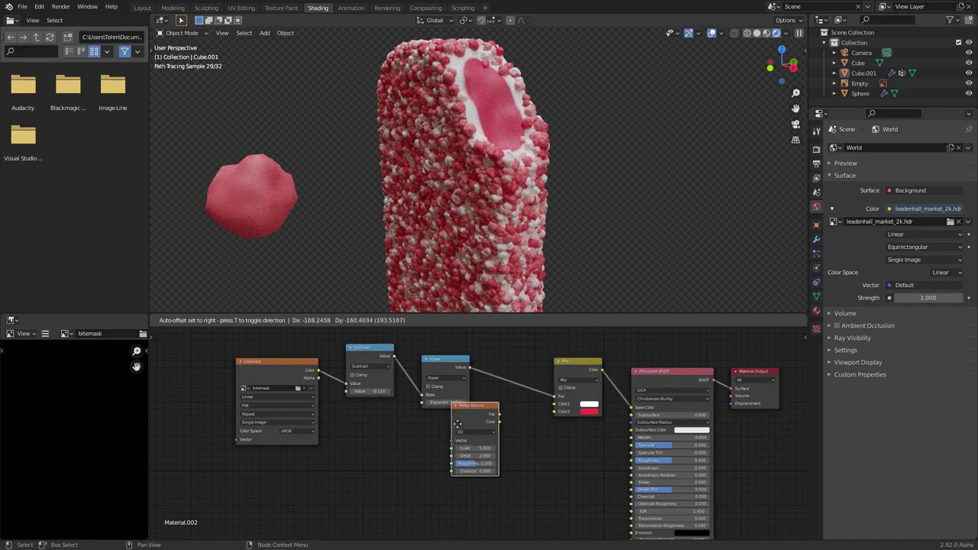
left_click(412, 449)
- Move the Noise Texture node clear of the mask nodes, preview its output on the bite and set its Scale to 25
middle_click_drag(429, 450, 508, 397)
scroll(508, 396, "up", 3)
left_click_drag(506, 373, 490, 410)
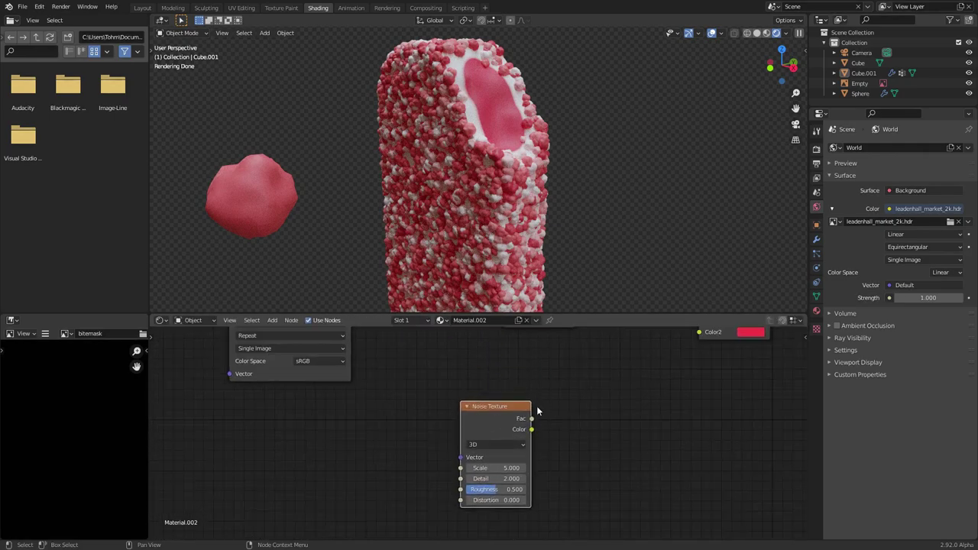
middle_click_drag(537, 410, 433, 408)
left_click(406, 405, "ctrl+shift")
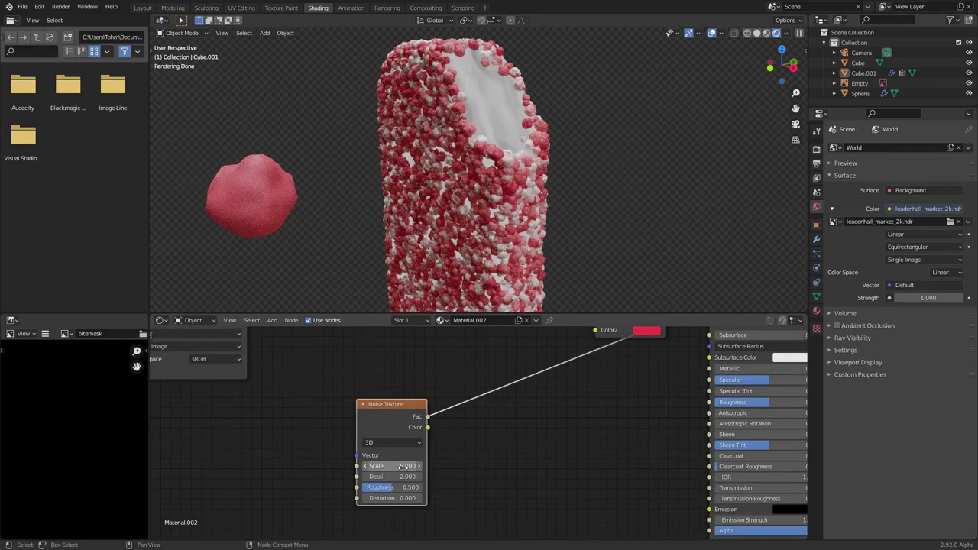
- Add a Bump node after the Noise Texture and link its Normal output to the Principled BSDF's Normal input
key("shift+a")
left_click(476, 355)
type("bum")
left_click(497, 373)
left_click(533, 405)
left_click_drag(539, 401, 647, 489)
middle_click_drag(640, 486, 511, 449)
left_click_drag(415, 366, 580, 505)
scroll(603, 417, "down", 7)
middle_click_drag(580, 376, 562, 460)
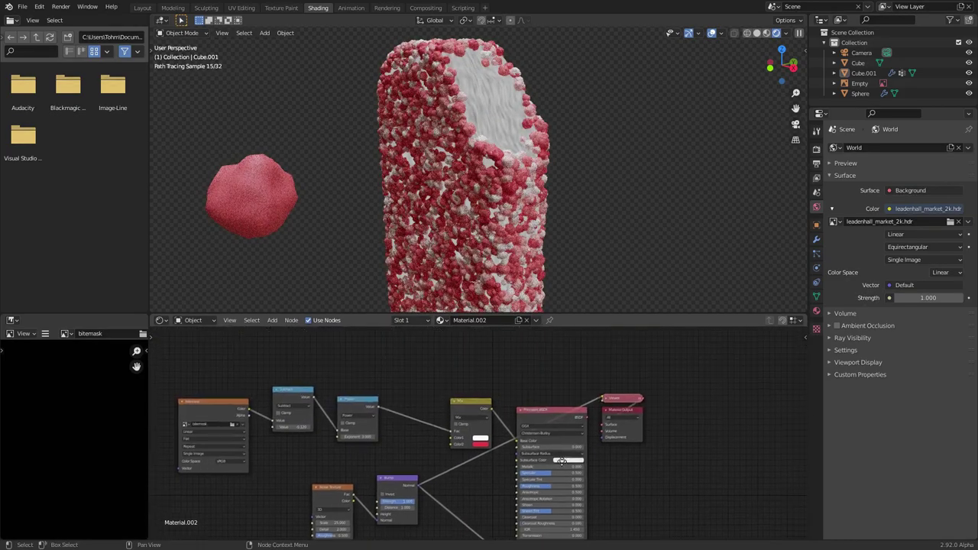
- Inspect the bumped bite up close and preview the Noise Texture and Bump outputs one after the other
scroll(460, 242, "up", 4)
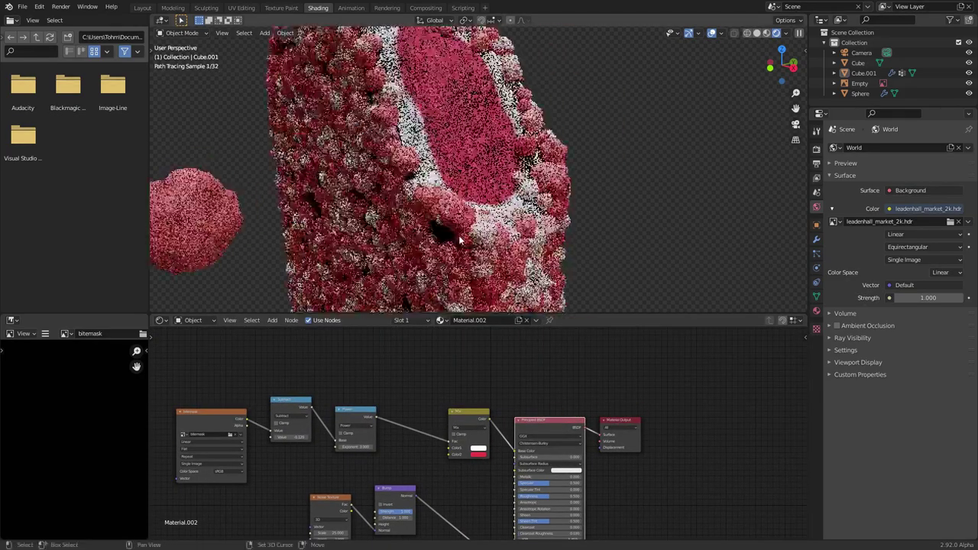
middle_click_drag(460, 242, 478, 147)
middle_click_drag(362, 527, 396, 482)
scroll(468, 407, "up", 6)
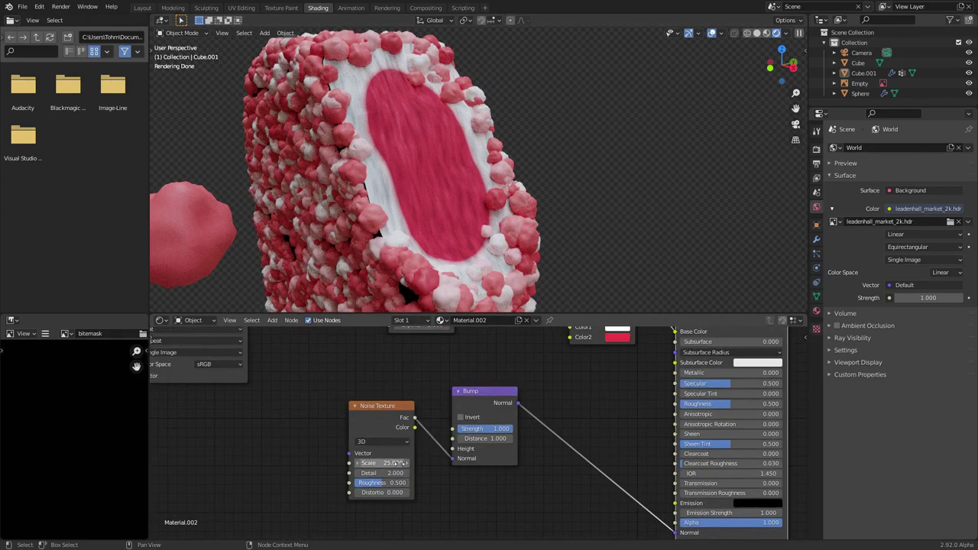
left_click(390, 416, "ctrl+shift")
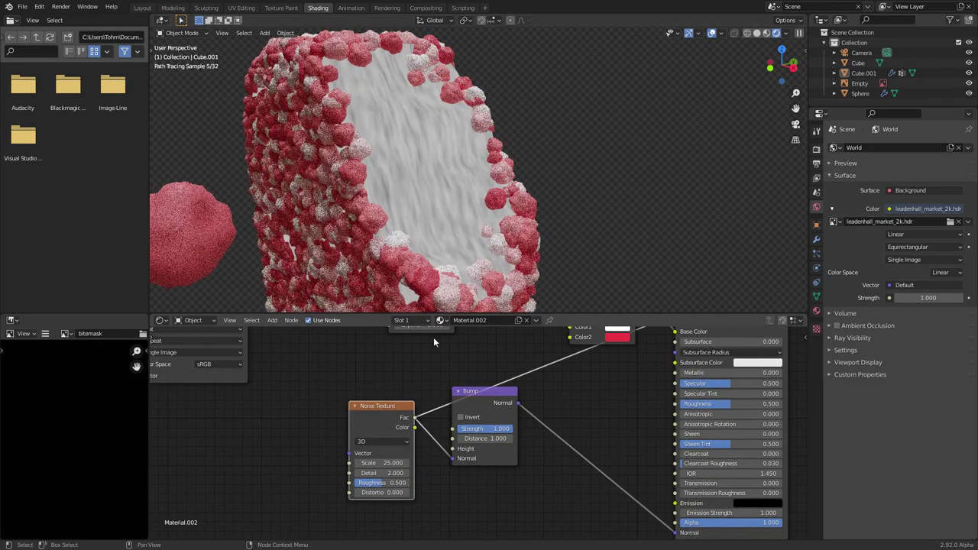
left_click(494, 393, "ctrl+shift")
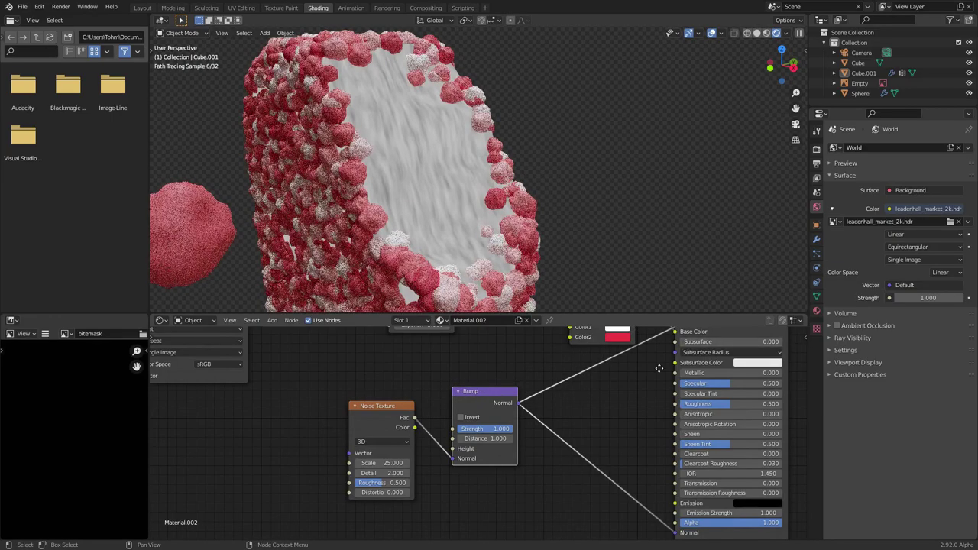
middle_click_drag(667, 351, 578, 439)
middle_click_drag(424, 467, 453, 437)
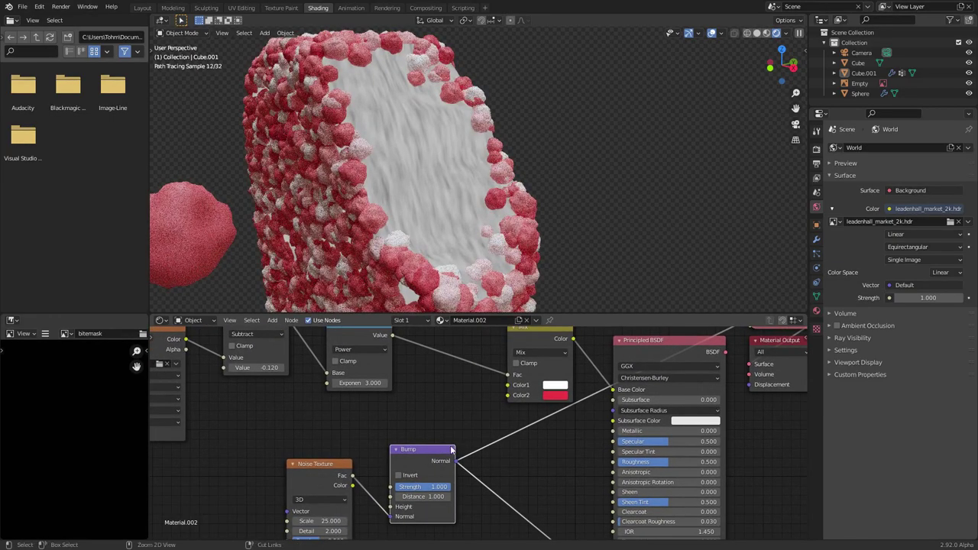
- Reroute the noise link into the Bump node's Height input and preview the Principled BSDF again
scroll(474, 432, "down", 2)
left_click_drag(649, 362, 650, 368)
scroll(462, 481, "up", 2)
left_click_drag(404, 504, 403, 496)
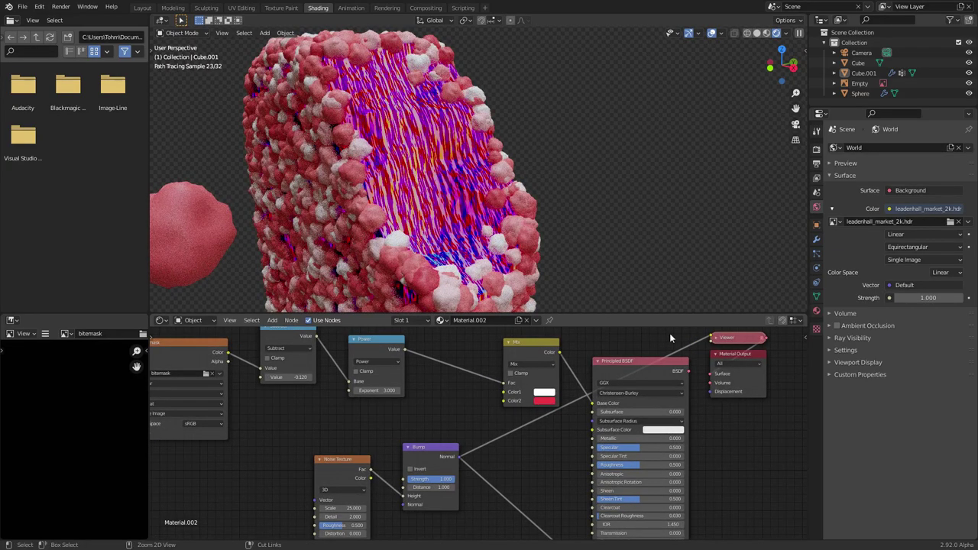
left_click(645, 362, "ctrl+shift")
middle_click_drag(617, 372, 631, 342)
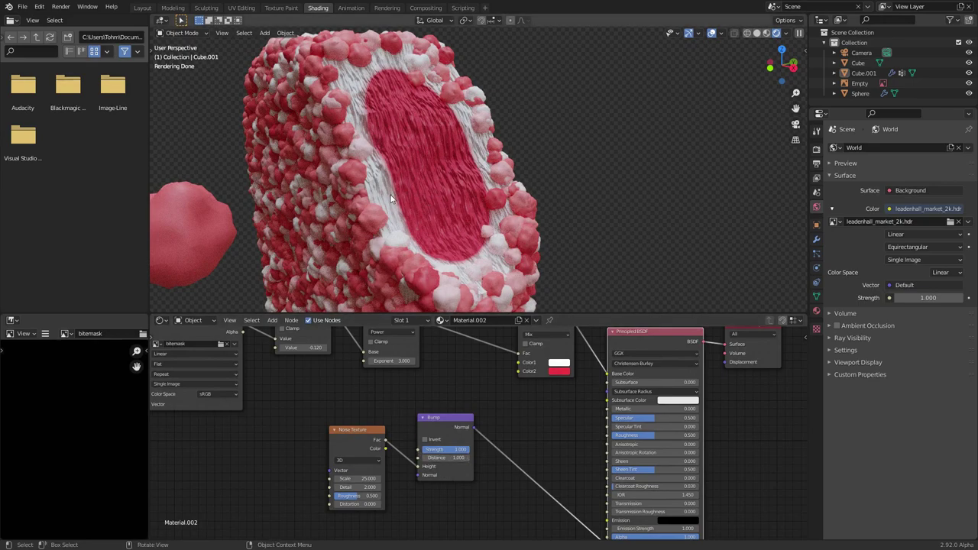
- Set the Noise Texture's Scale to 35
scroll(492, 380, "up", 3)
scroll(489, 386, "up", 1)
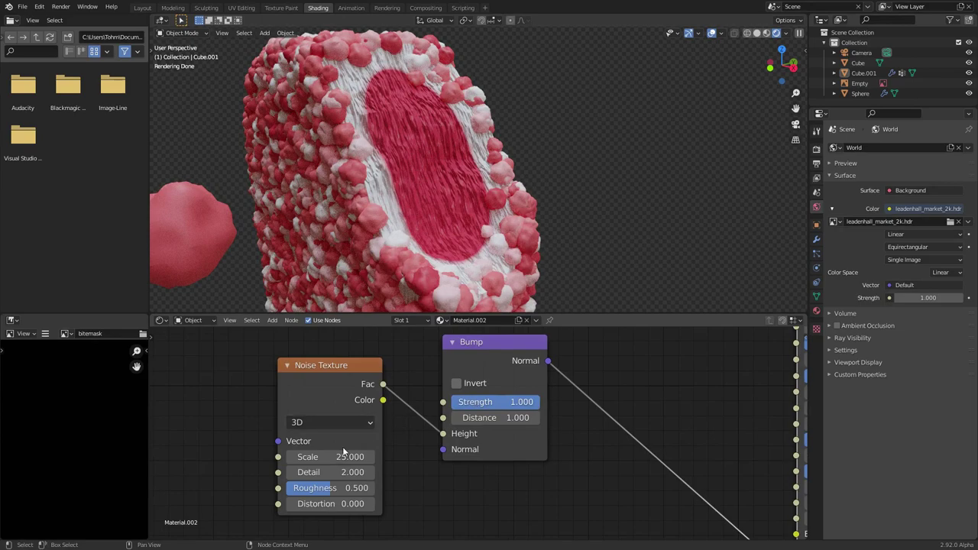
key("BackSpace")
key("BackSpace")
key("BackSpace")
key("BackSpace")
type("35")
key("Return")
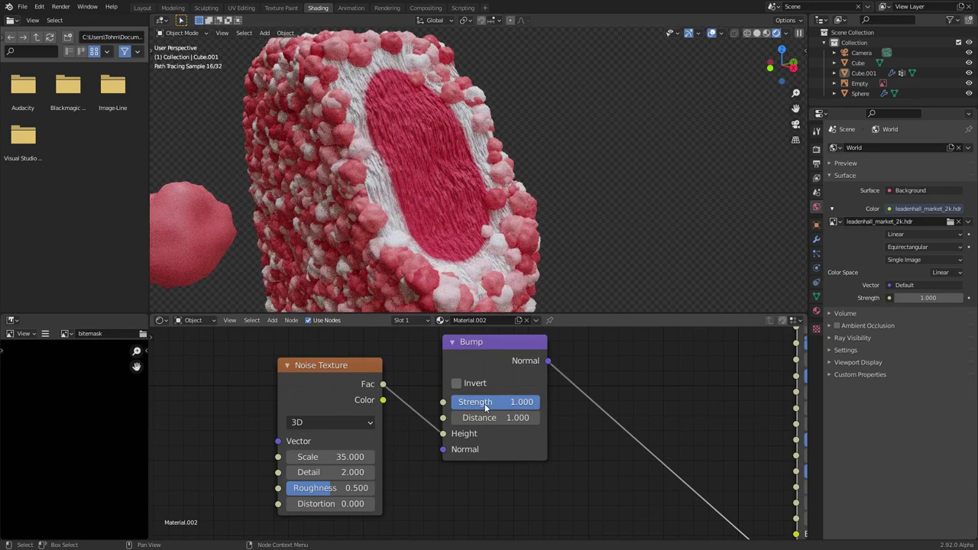
- Set the Bump node's Strength to 0.3 and check the bar from different distances
type("0.3")
key("Return")
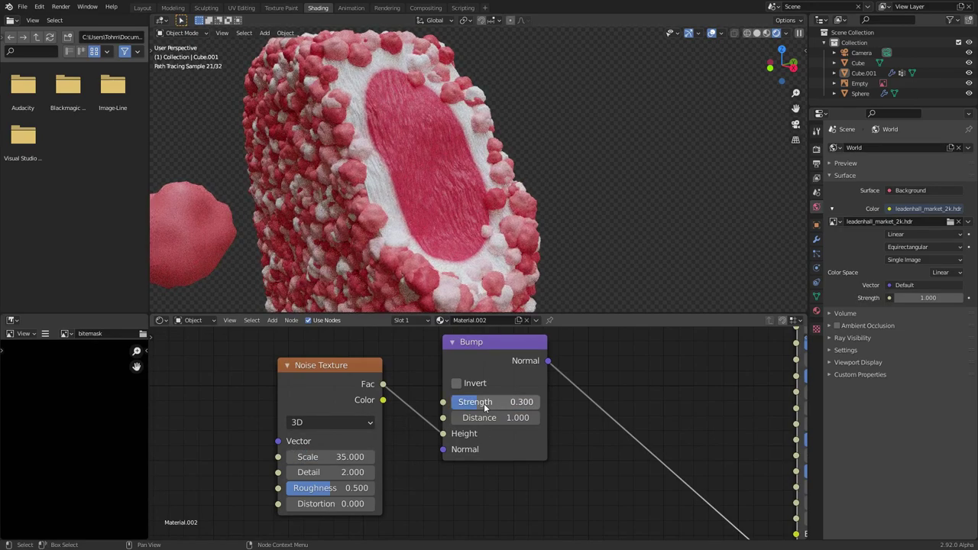
scroll(416, 175, "down", 2)
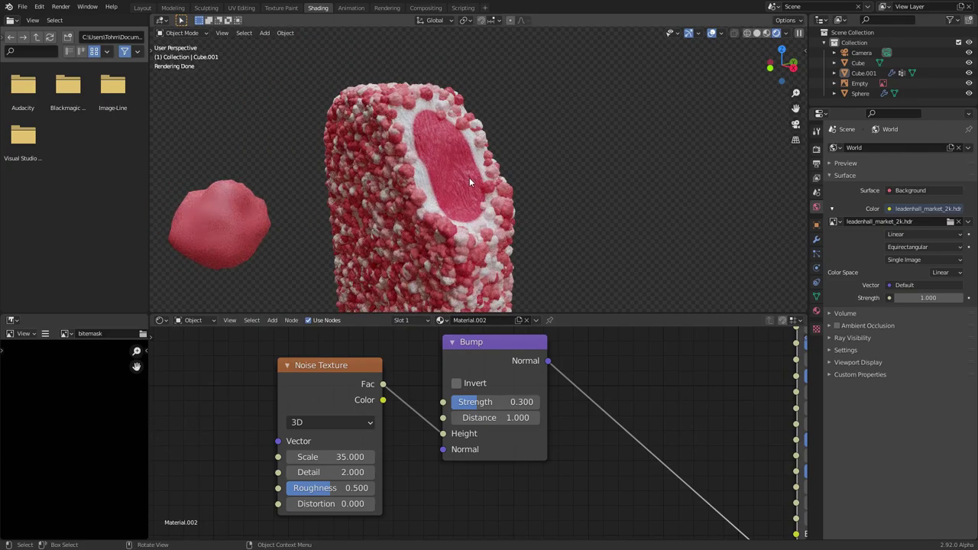
scroll(458, 165, "down", 3)
middle_click_drag(685, 284, 363, 127, "shift")
middle_click_drag(440, 153, 703, 307)
middle_click_drag(302, 92, 365, 157, "shift")
scroll(365, 159, "up", 3)
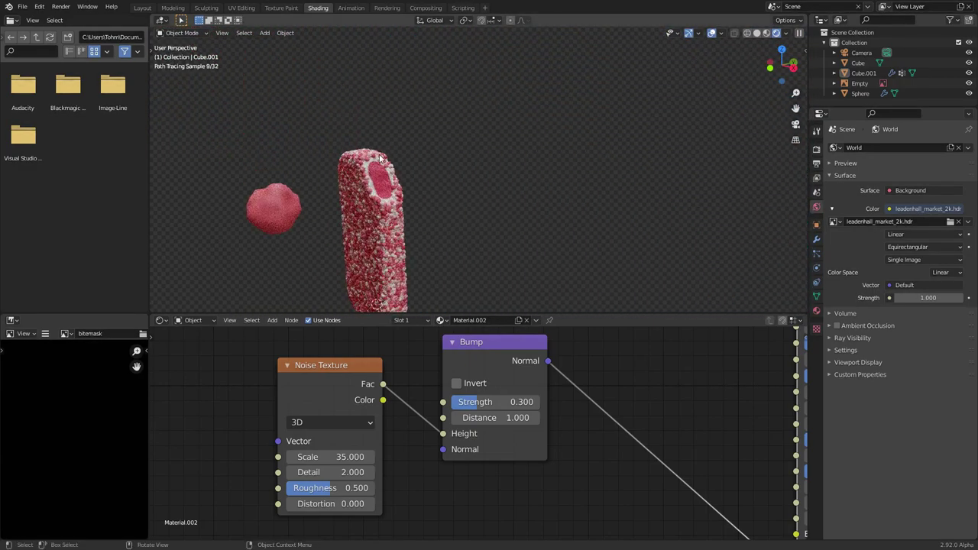
- Spread the Noise Texture and Bump nodes apart and insert a Math node between them
scroll(581, 389, "down", 3)
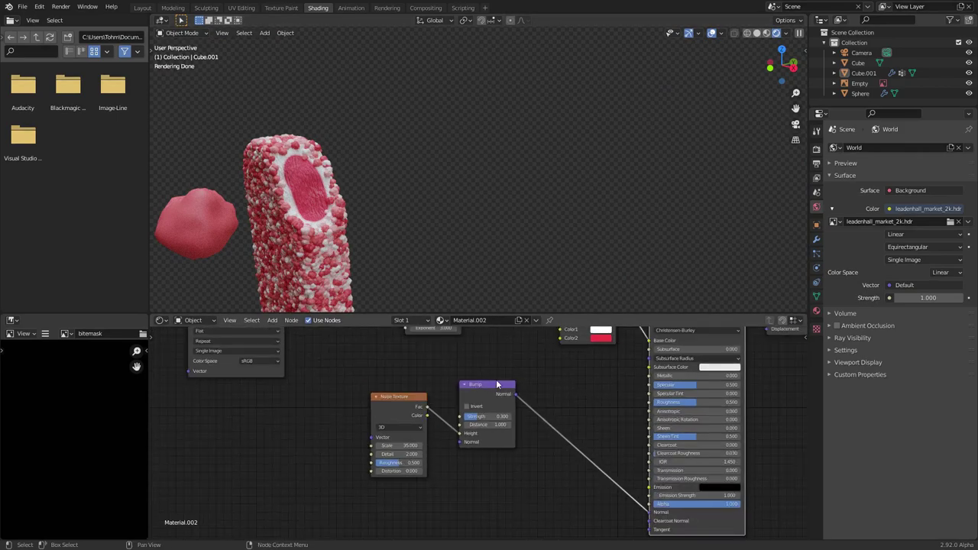
left_click_drag(496, 383, 545, 389)
middle_click_drag(403, 395, 510, 411)
left_click_drag(503, 413, 435, 413)
key("shift+a")
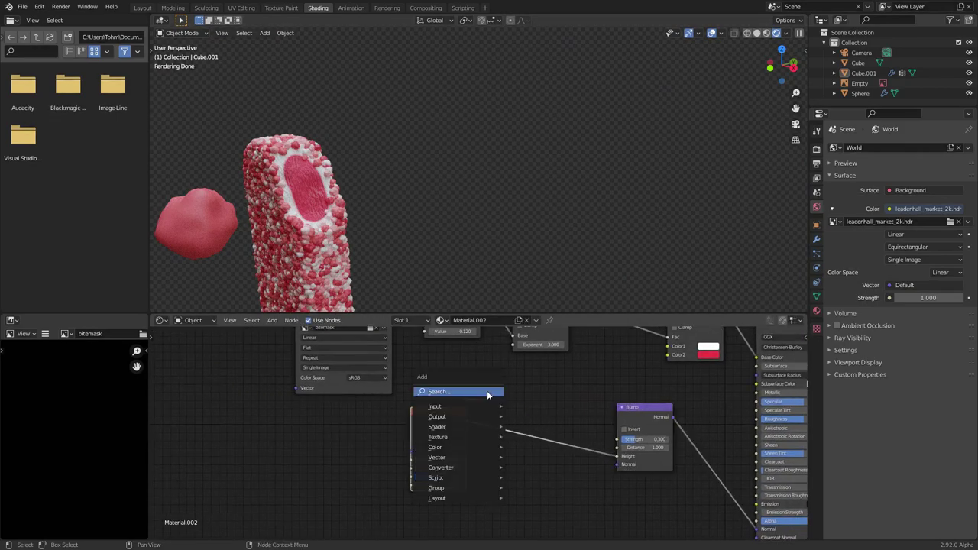
left_click(488, 391)
type("math")
left_click(517, 407)
left_click(519, 407)
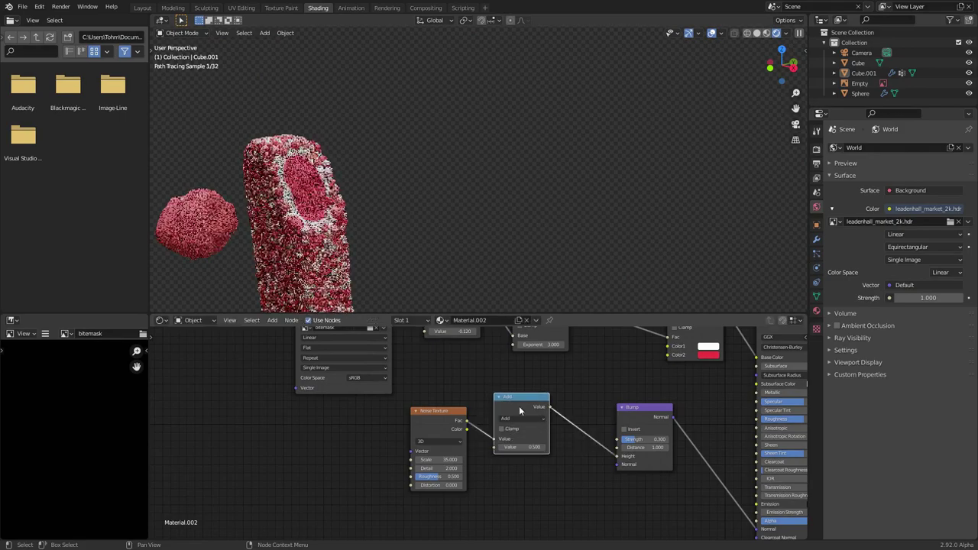
- Set the new Math node to Multiply, link the Power output to its second value, and preview the product before returning to the full shader
scroll(519, 411, "down", 3)
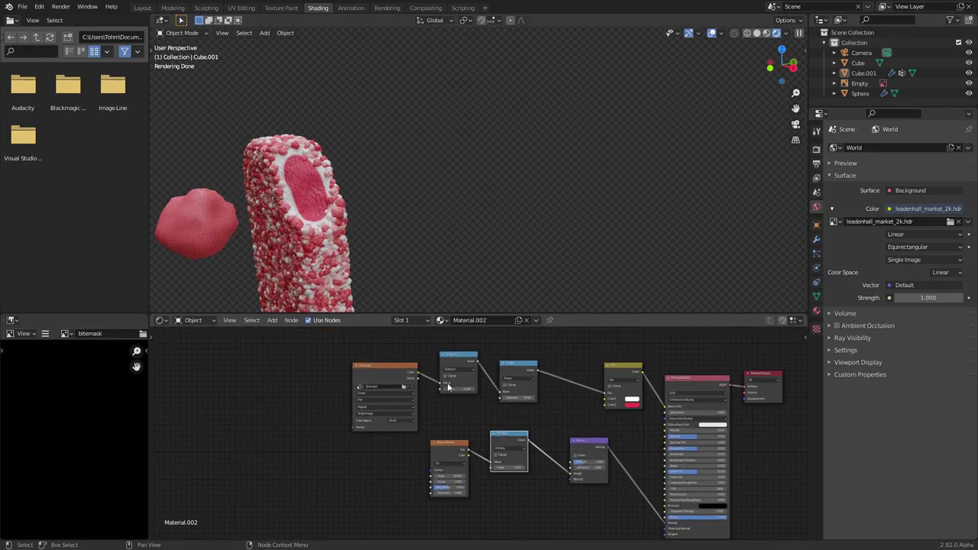
right_click_drag(521, 381, 512, 451, "alt")
scroll(230, 188, "up", 4)
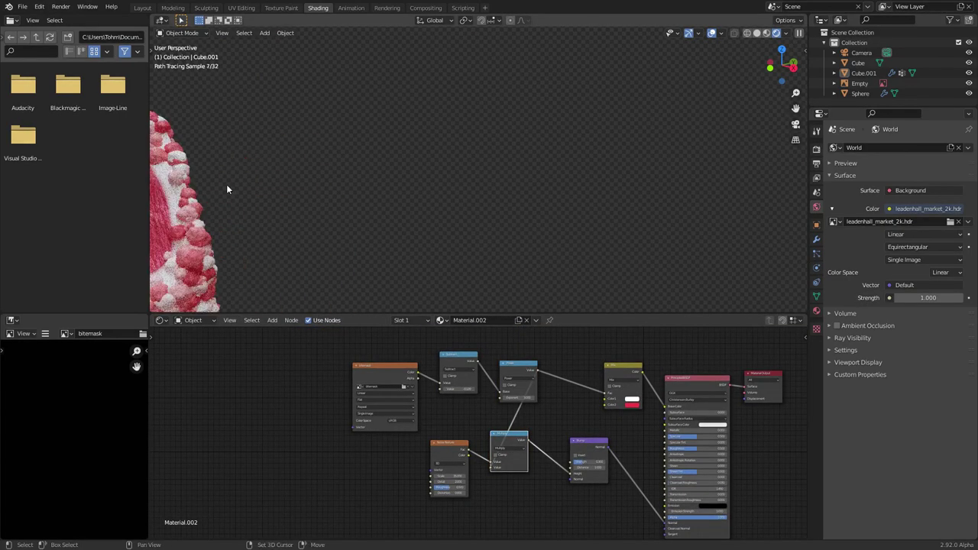
scroll(229, 189, "down", 3)
left_click(521, 437, "ctrl+shift")
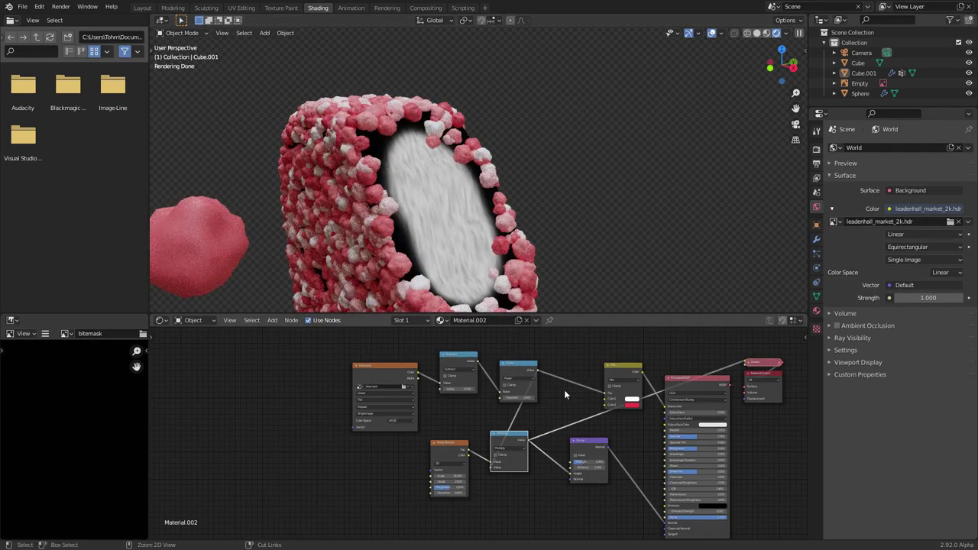
left_click(518, 369, "ctrl+shift")
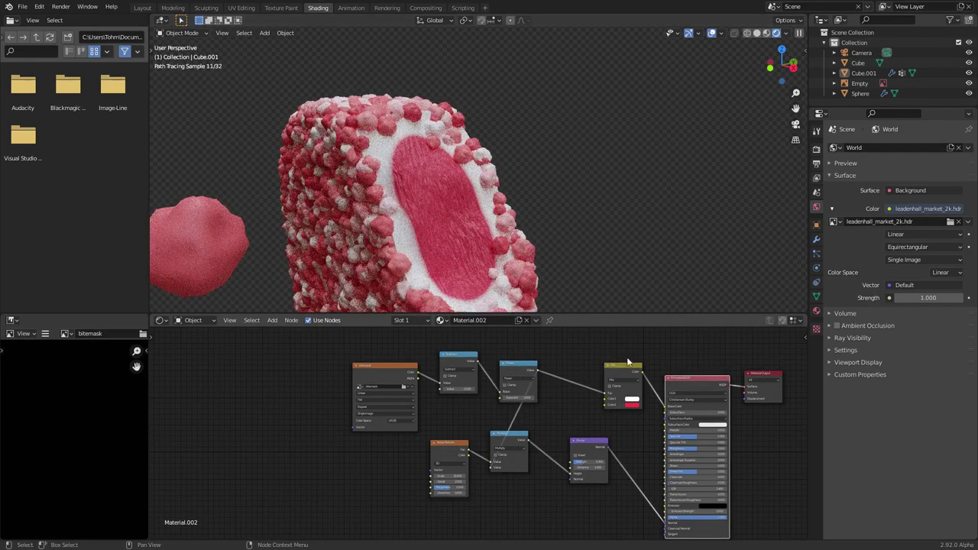
- Select the ice-cream stick and name its material wood
scroll(526, 157, "down", 4)
scroll(528, 159, "down", 3)
middle_click_drag(528, 160, 493, 147)
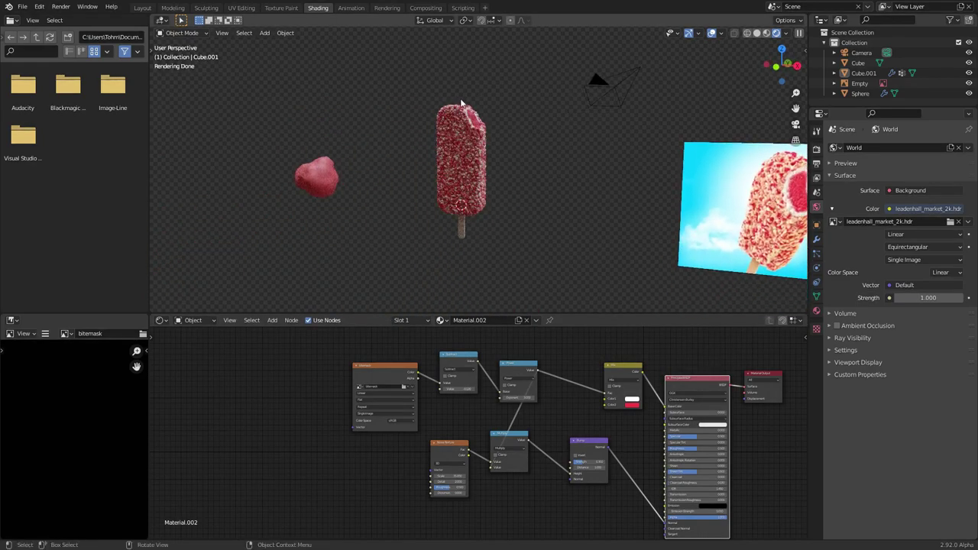
scroll(474, 165, "up", 4)
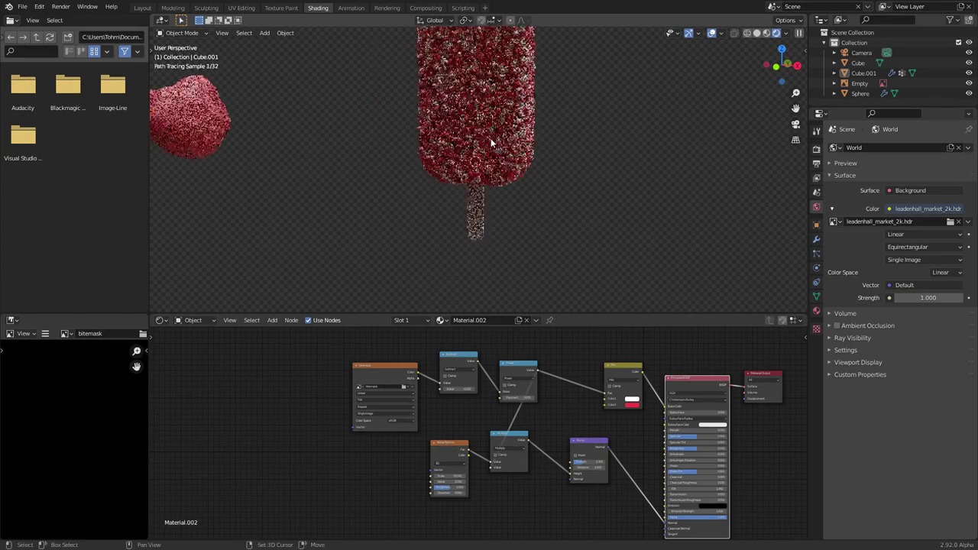
left_click(475, 214)
key("Home")
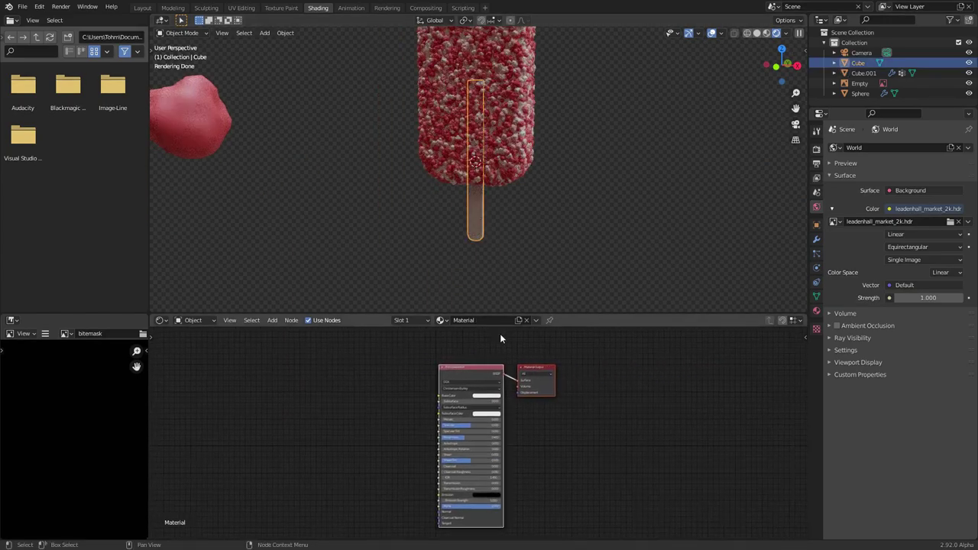
left_click(519, 320)
double_click(510, 320)
key("Return")
- Give the stick's wood material a light peach-orange Base Color
scroll(459, 235, "up", 6)
left_click(598, 235)
middle_click_drag(534, 189, 537, 176, "shift")
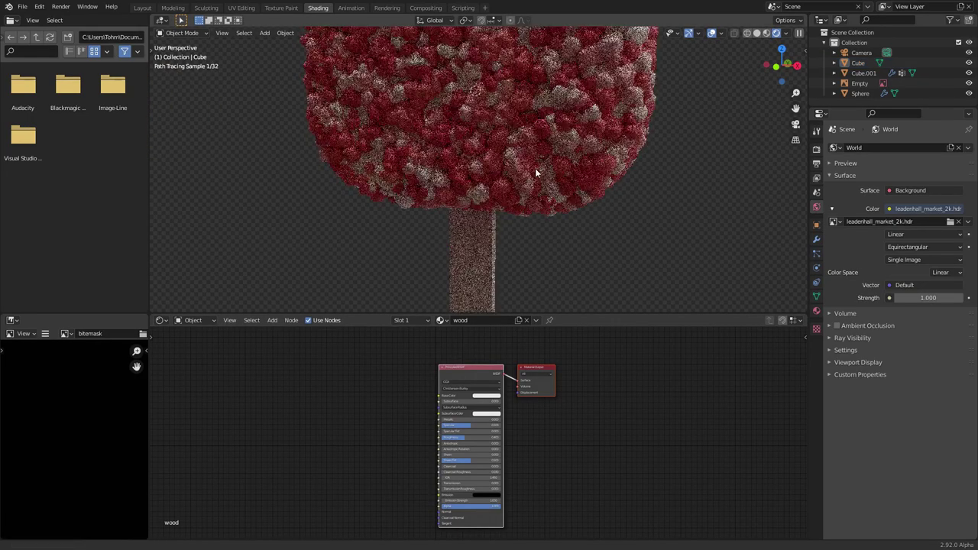
scroll(487, 376, "up", 4)
left_click(490, 359)
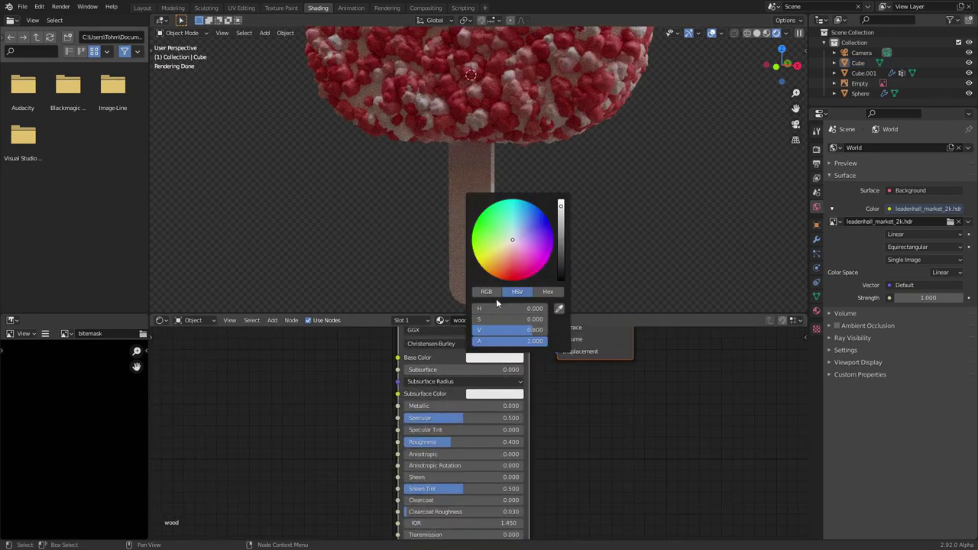
left_click(507, 252)
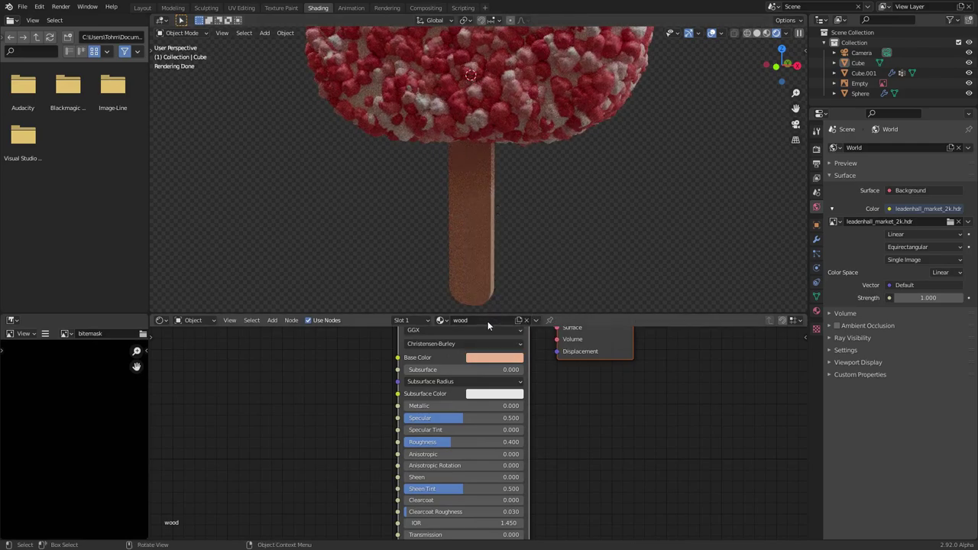
- Set the wood shader's Roughness to 0.65 and look at the stick from a slightly different angle
left_click(473, 441)
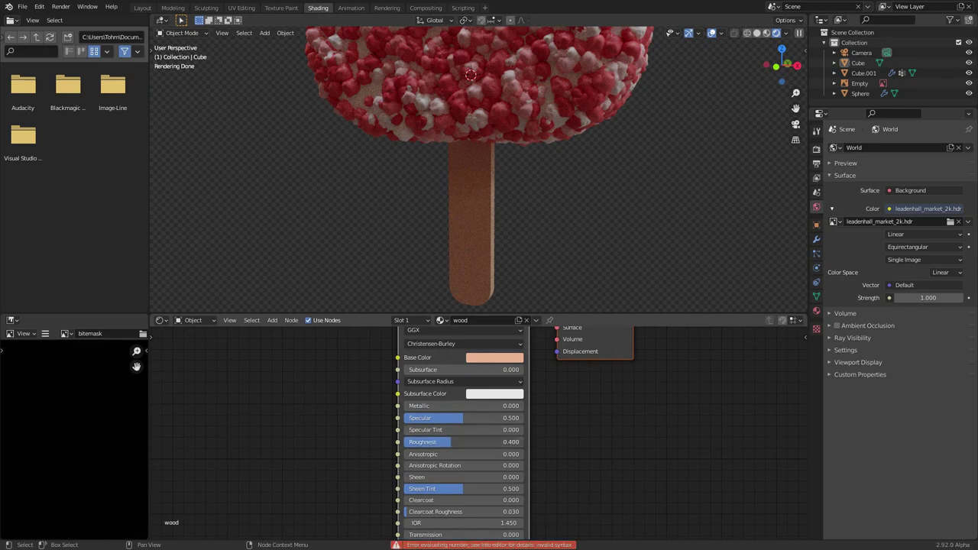
left_click(471, 441)
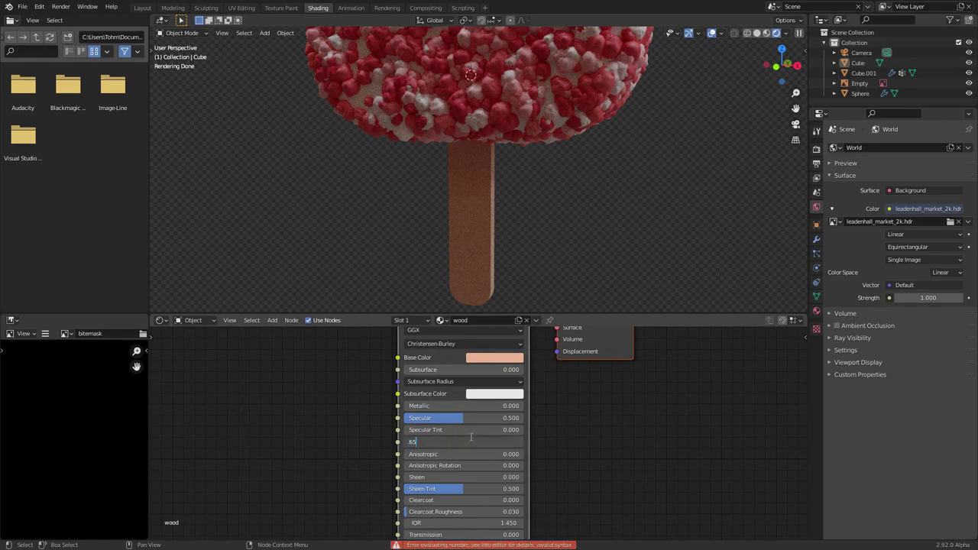
key("Return")
mouse_move(432, 242)
middle_mouse_down()
mouse_move(274, 231)
mouse_move(442, 243)
middle_mouse_up()
- Add a Wave Texture node beside the wood shader and preview its pattern on the stick
middle_click_drag(300, 336, 447, 357)
key("shift+a")
left_click(355, 331)
type("wa")
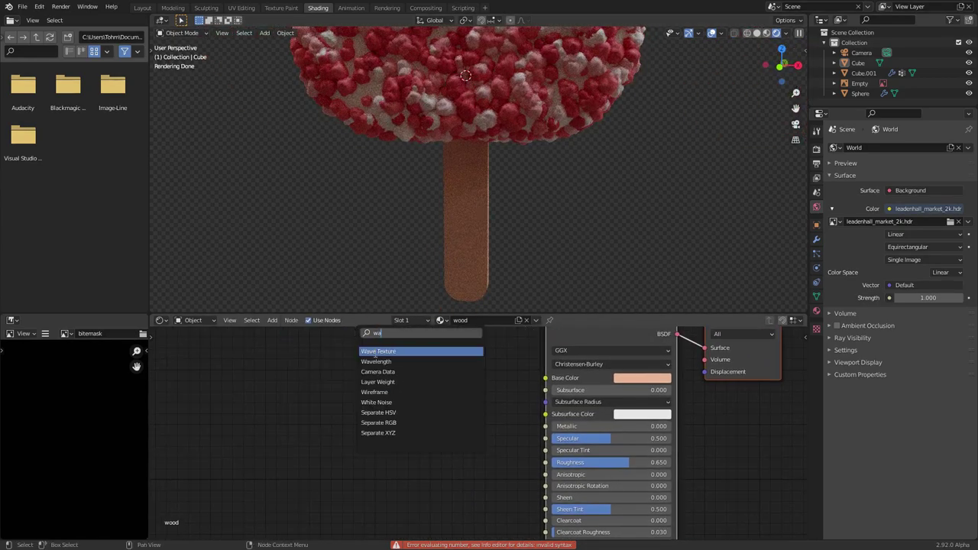
type("ve")
key("Return")
left_click(379, 401)
scroll(384, 416, "up", 1)
middle_click_drag(386, 421, 393, 423)
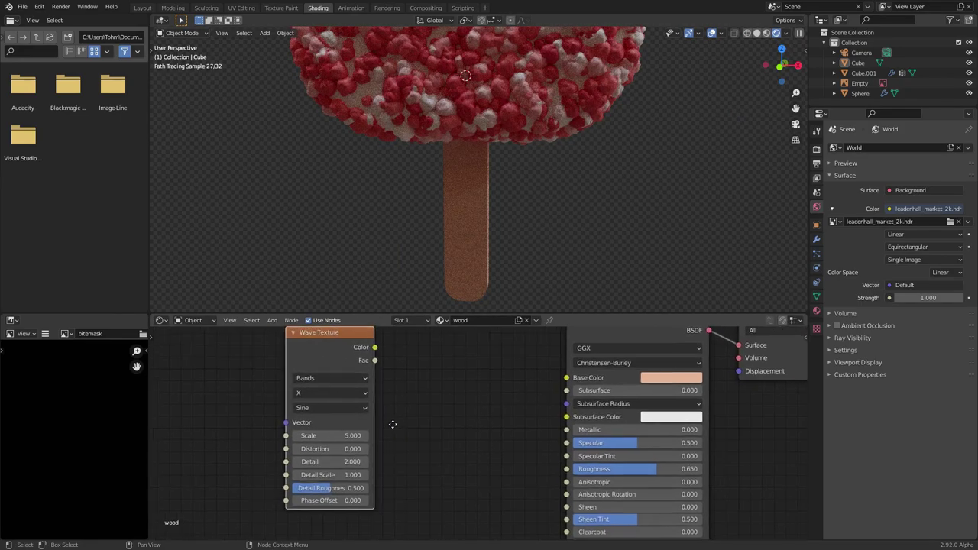
left_click(326, 343, "ctrl+shift")
- Add Texture Coordinate and Mapping nodes to the Wave Texture, use Object coordinates, and dissolve the Mapping node so they feed the texture directly
middle_click_drag(294, 373, 508, 398)
key("ctrl+t")
middle_click_drag(474, 214, 447, 212)
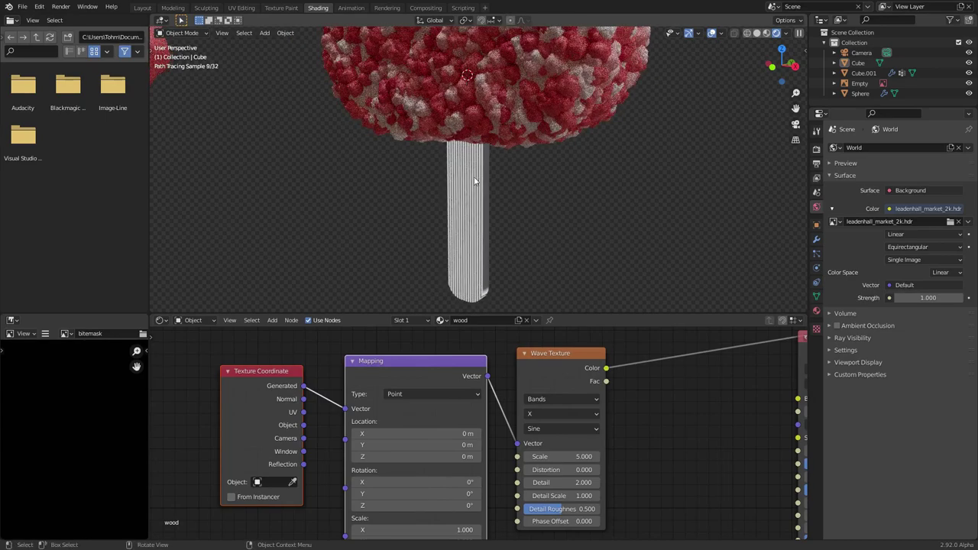
left_click_drag(304, 426, 345, 409)
left_click(398, 368)
key("ctrl+x")
- Set the Wave Texture's Scale to 15, Distortion to 8.5, Detail to 16 and Detail Roughness to about 0.754
middle_click_drag(473, 417, 379, 389)
left_click(465, 427)
type("15")
key("Return")
left_click_drag(458, 441, 535, 441)
scroll(472, 244, "up", 4)
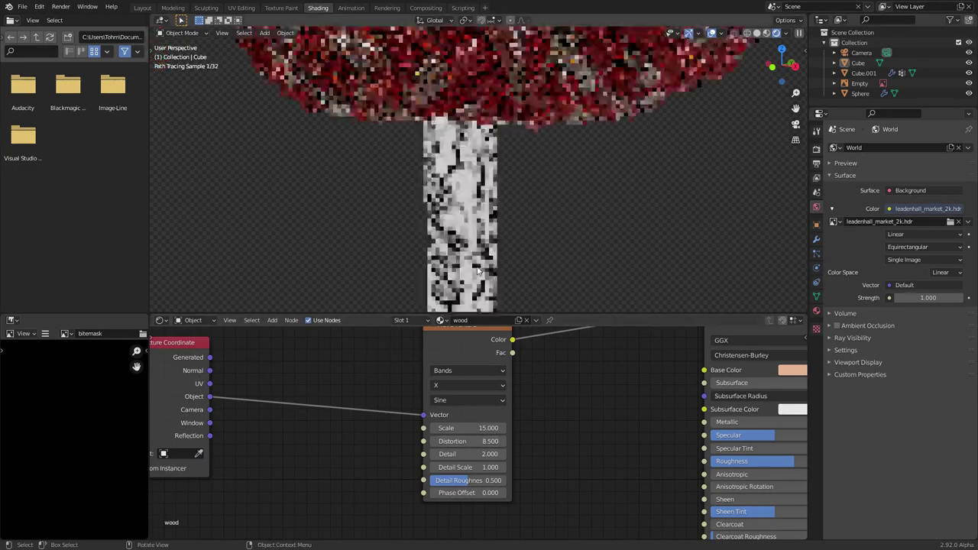
left_click_drag(466, 454, 508, 454)
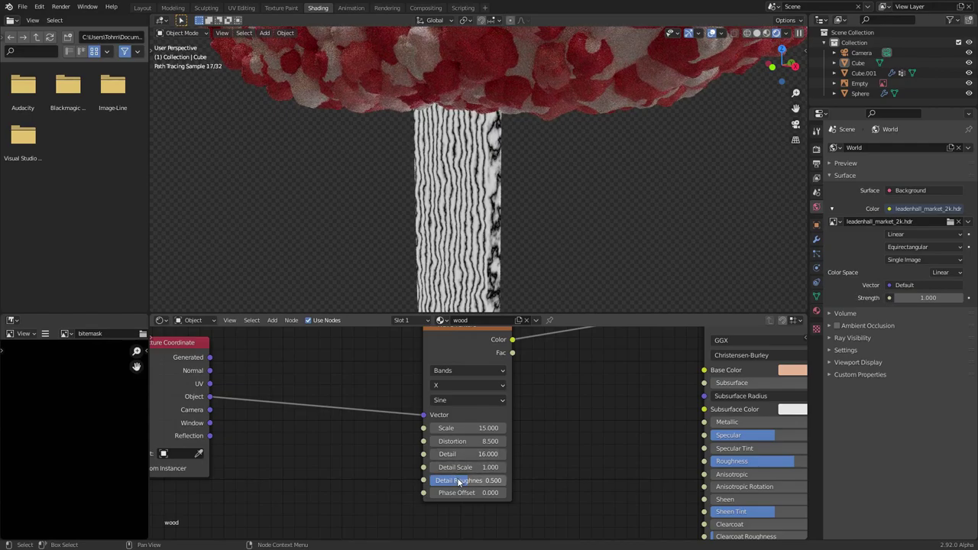
left_click_drag(452, 480, 489, 483)
scroll(511, 179, "down", 4)
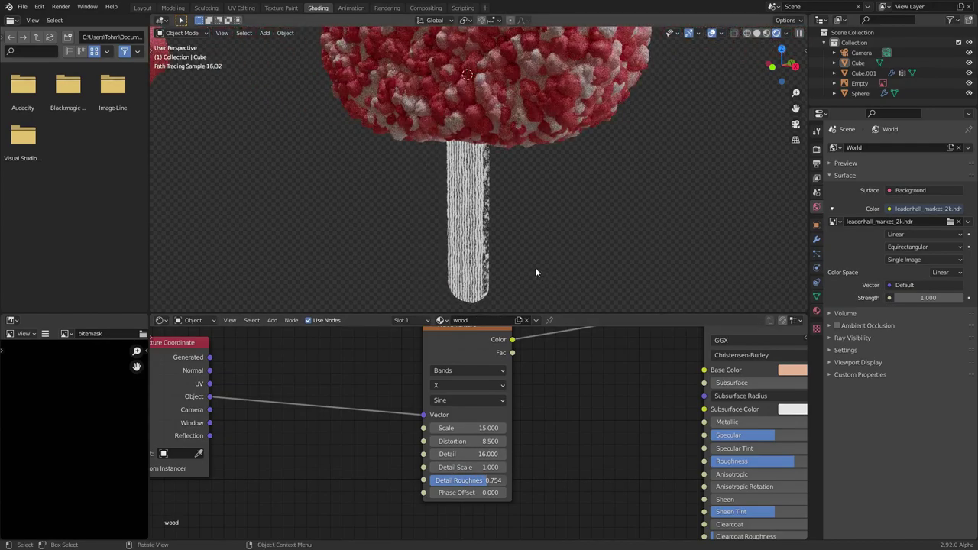
- Add a Bump node between the Wave Texture and the shader, and link the wave's Fac output to its Height
key("shift+a")
type("bump")
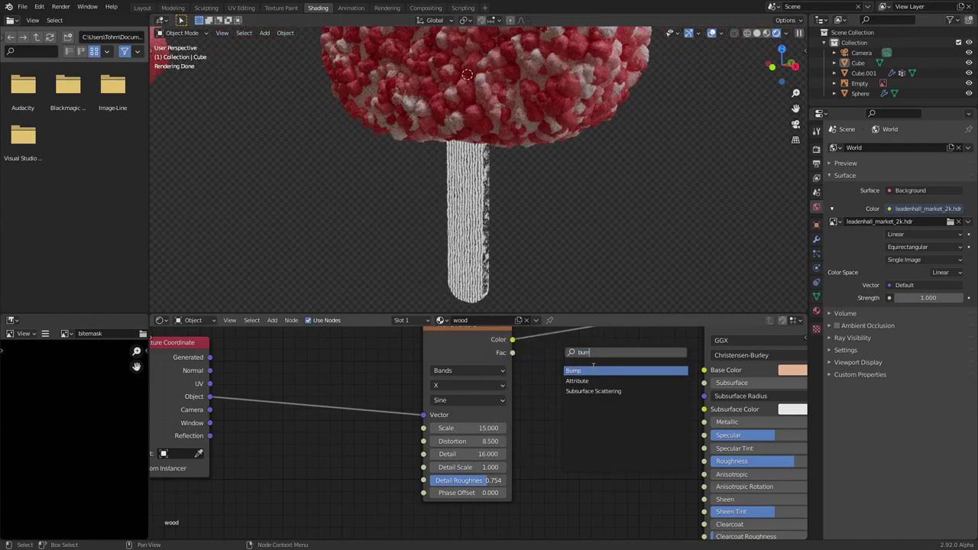
key("Return")
left_click(560, 353)
left_click_drag(512, 352, 557, 433)
- Reposition the Bump node, link its Normal output to the shader's Normal input, and preview the full wood shader
middle_click_drag(658, 420, 465, 358)
scroll(485, 355, "down", 2)
scroll(463, 359, "down", 2)
left_click_drag(442, 361, 435, 430)
middle_click_drag(456, 401, 435, 329)
scroll(438, 355, "up", 3)
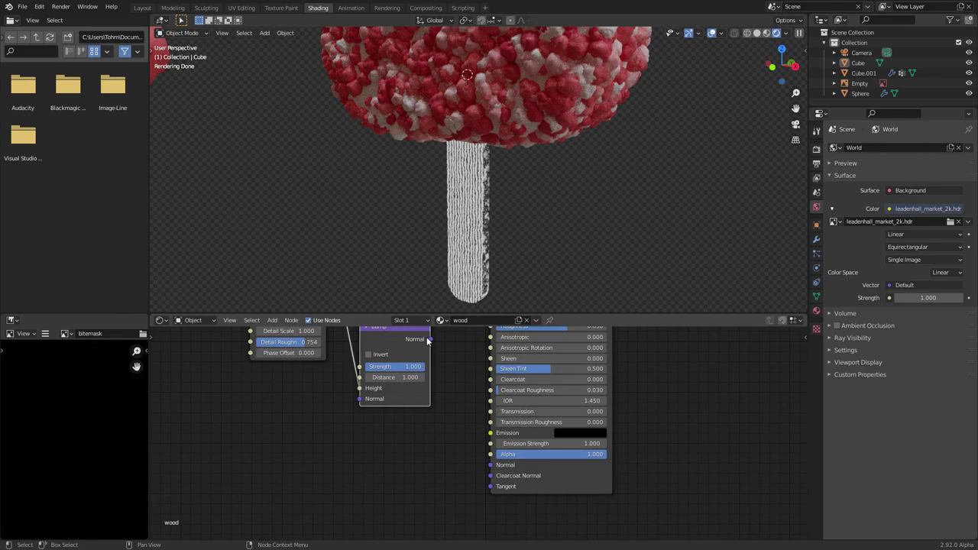
middle_click_drag(571, 394, 512, 370)
left_click(502, 371, "ctrl+shift")
- Set the wood Bump node's Strength to 0.3 and view the stick from farther away
scroll(488, 235, "up", 1)
middle_click_drag(438, 396, 544, 284)
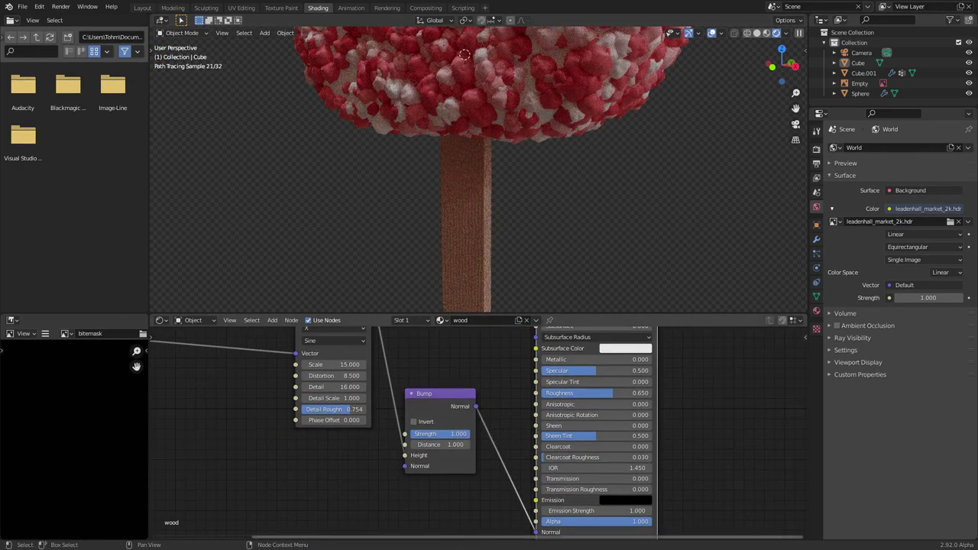
type("0.3")
key("Return")
scroll(546, 199, "down", 5)
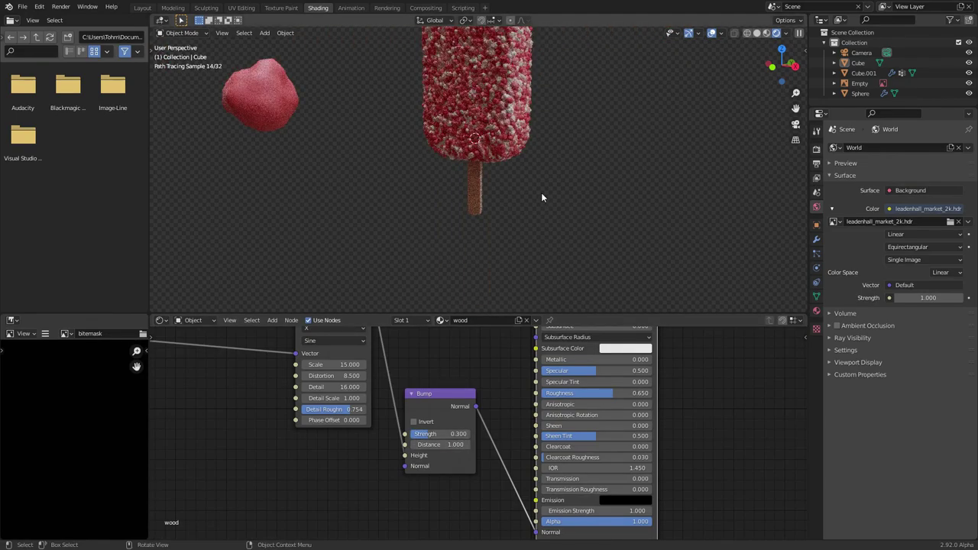
- Lower the ice-cream stick along the Z axis to about -0.363 m and compare it with the reference image
left_click(474, 177)
scroll(473, 177, "up", 3)
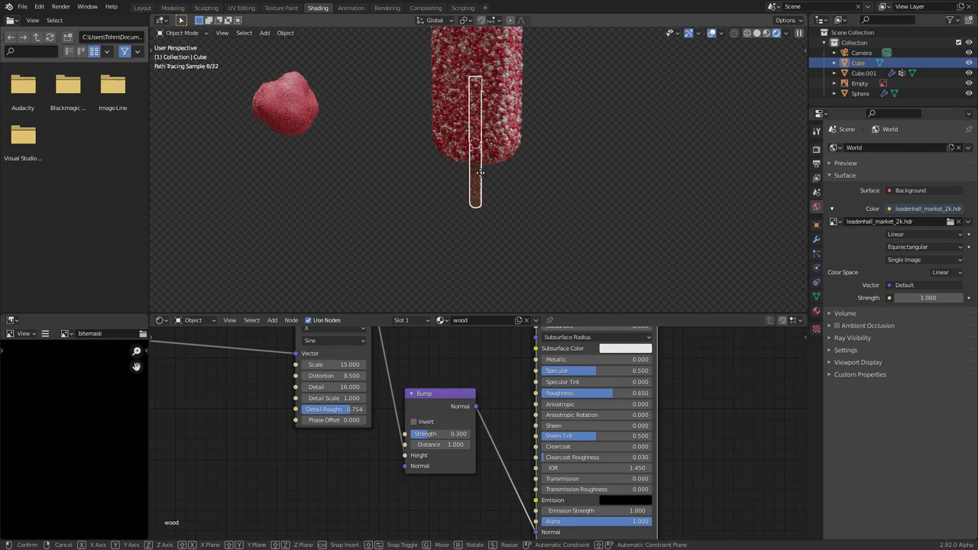
key("g")
key("z")
left_click(475, 188)
scroll(535, 175, "down", 4)
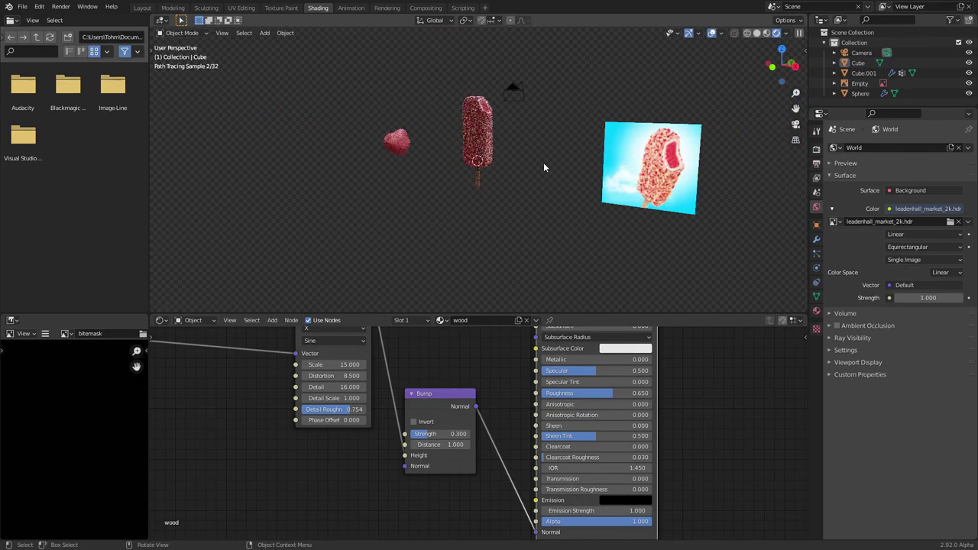
scroll(482, 139, "up", 4)
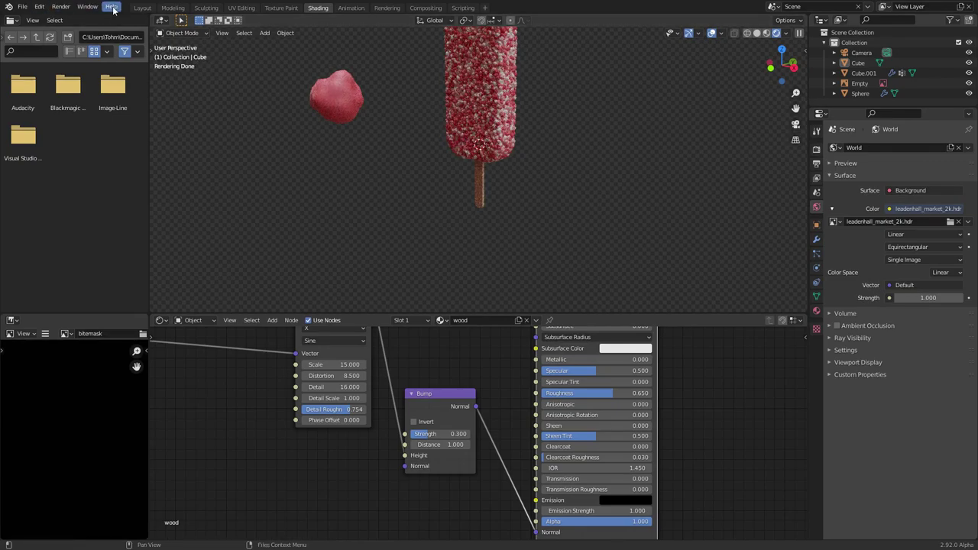
- Switch to the Layout workspace, save the file, and check the whole ice-cream bar
left_click(142, 7)
key("ctrl+s")
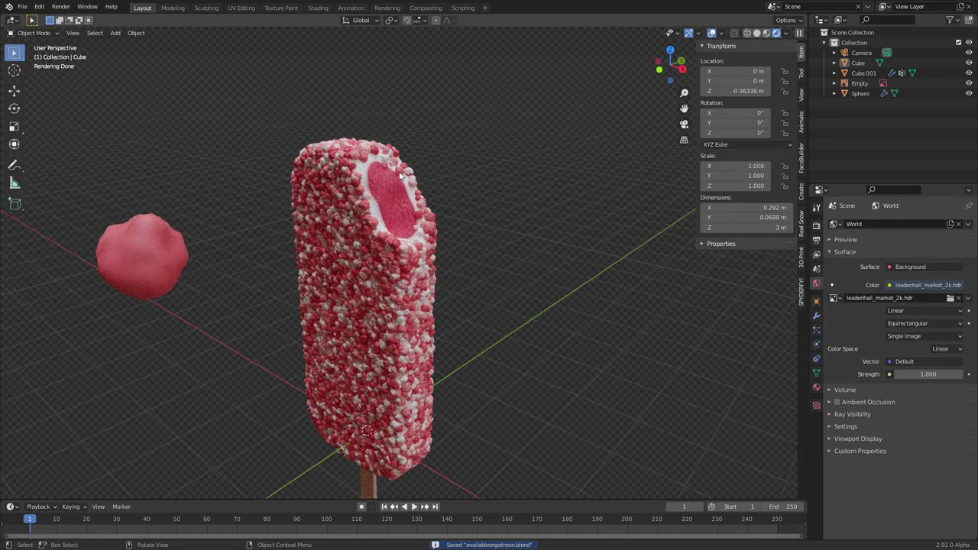
scroll(421, 263, "down", 3)
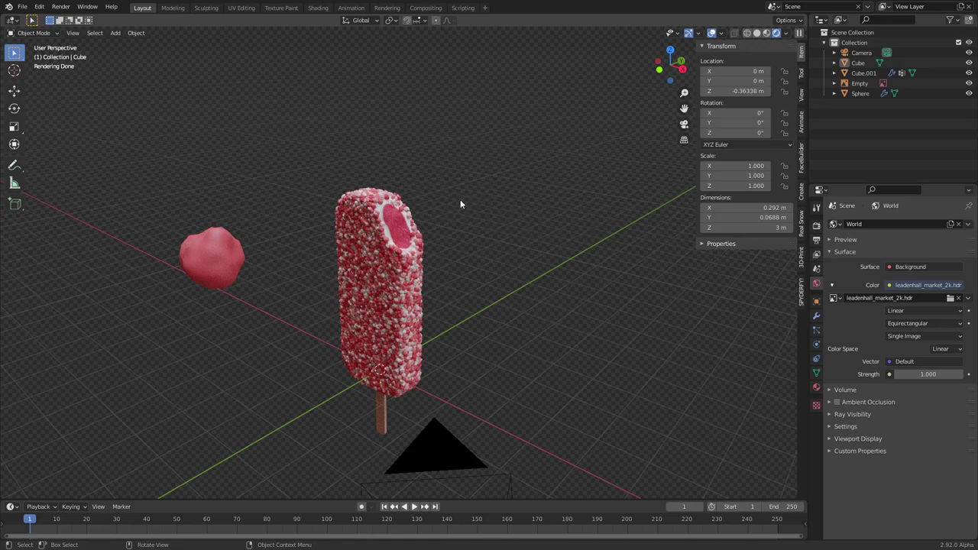
scroll(392, 179, "up", 2)
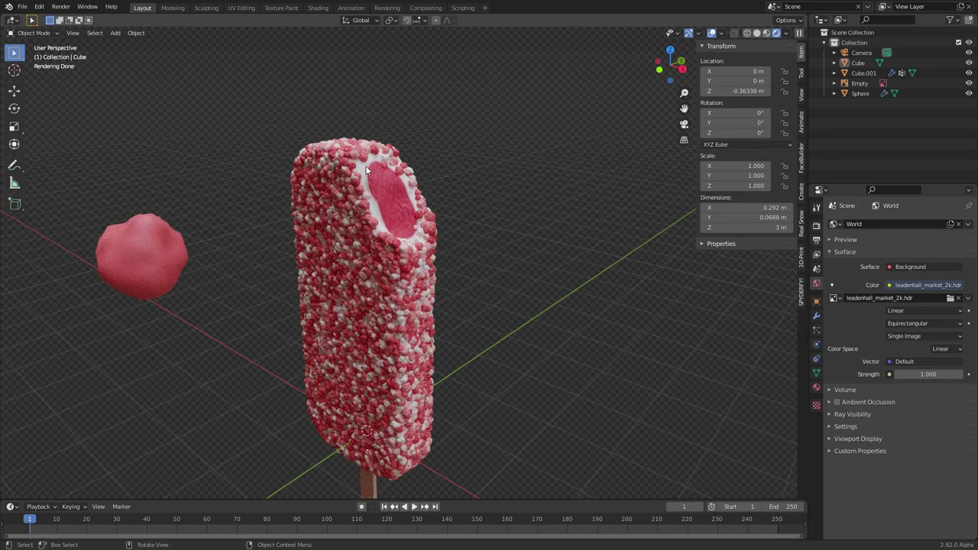
- Select the ice-cream bar and try a particle Number of 6000 for its sprinkle coating
left_click(367, 166)
left_click(816, 330)
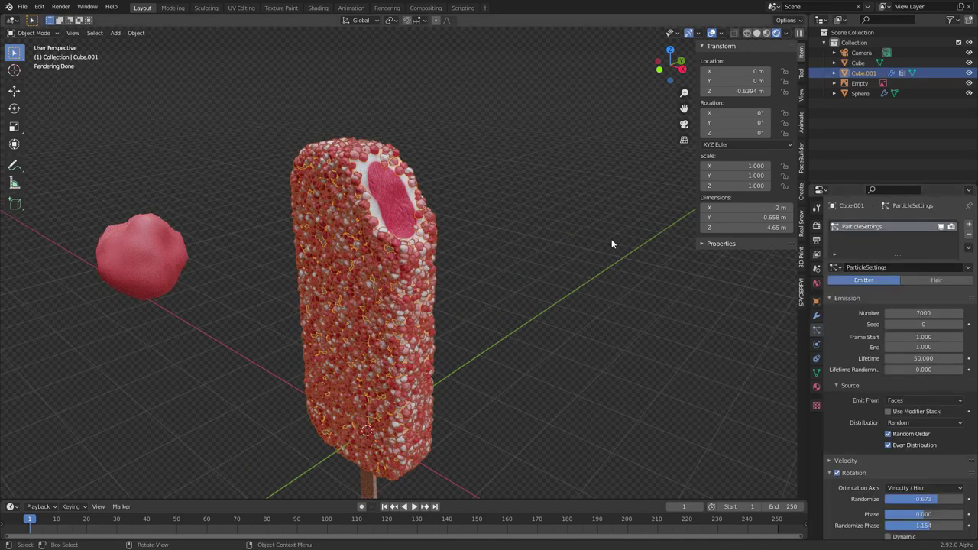
scroll(876, 352, "down", 5)
scroll(960, 296, "up", 2)
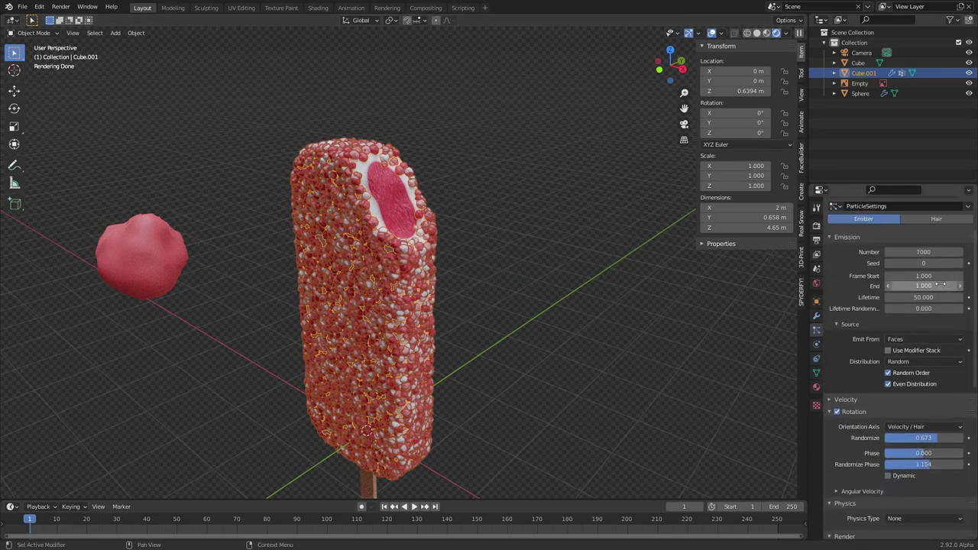
left_click(908, 252)
type("60")
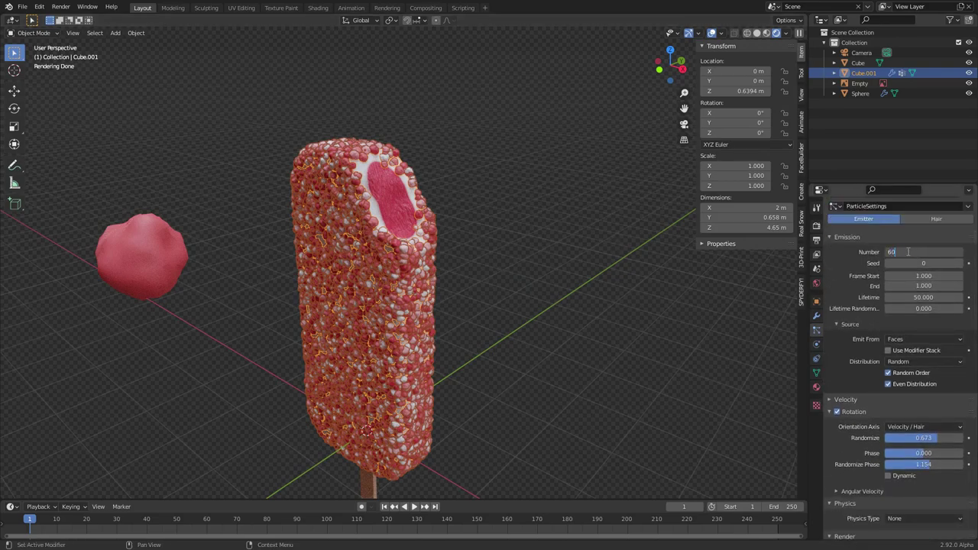
type("00")
key("Return")
left_click(560, 149)
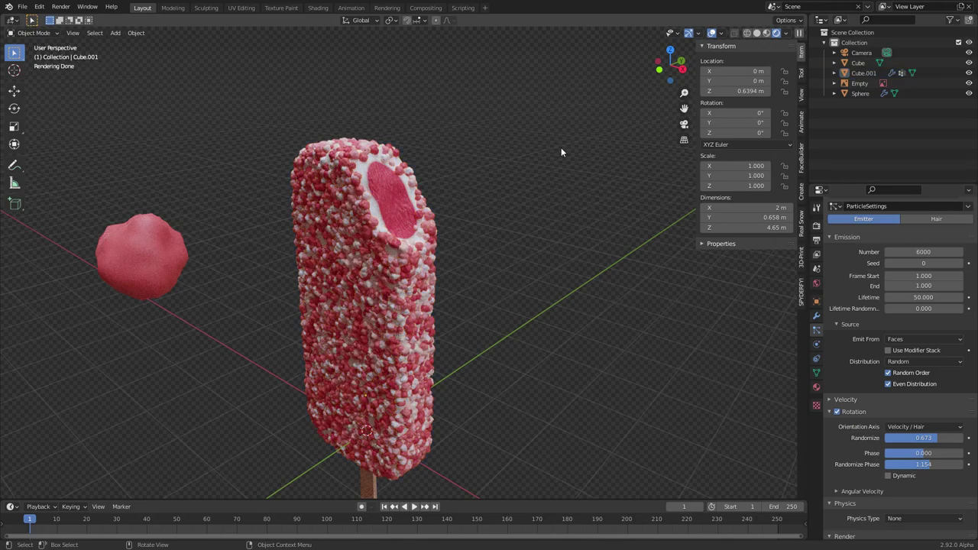
scroll(384, 243, "down", 2)
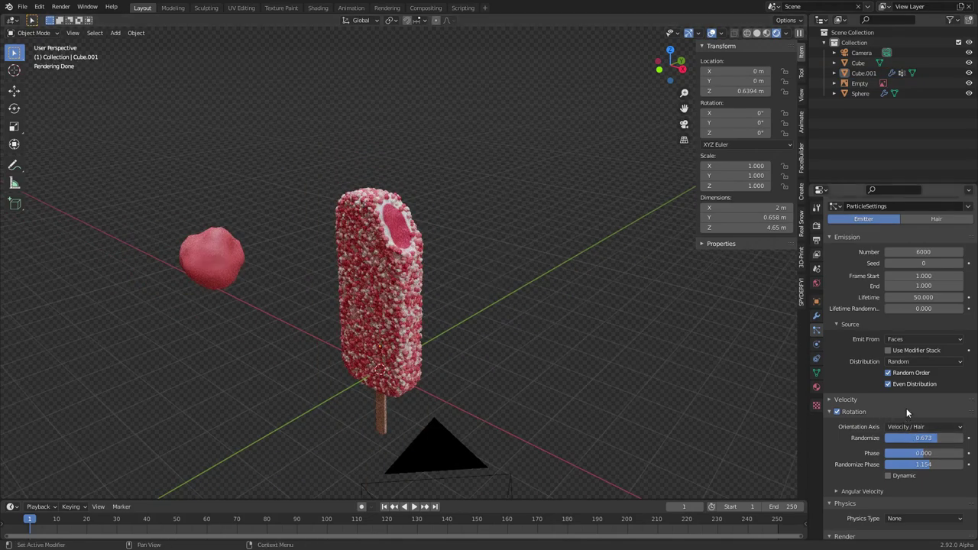
- Increase the sprinkle particles' Scale Randomness to about 0.801
scroll(898, 411, "down", 4)
left_click_drag(930, 452, 947, 452)
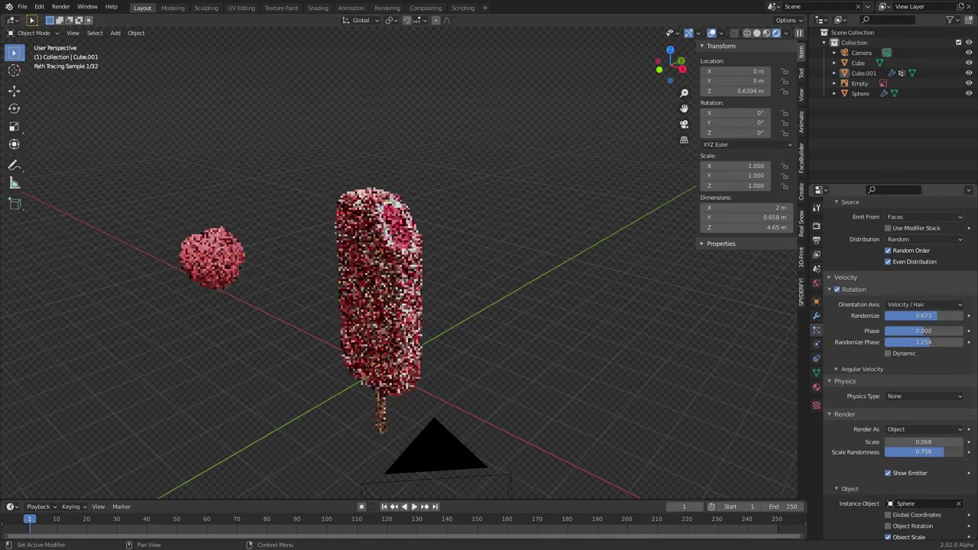
middle_click_drag(434, 225, 364, 200)
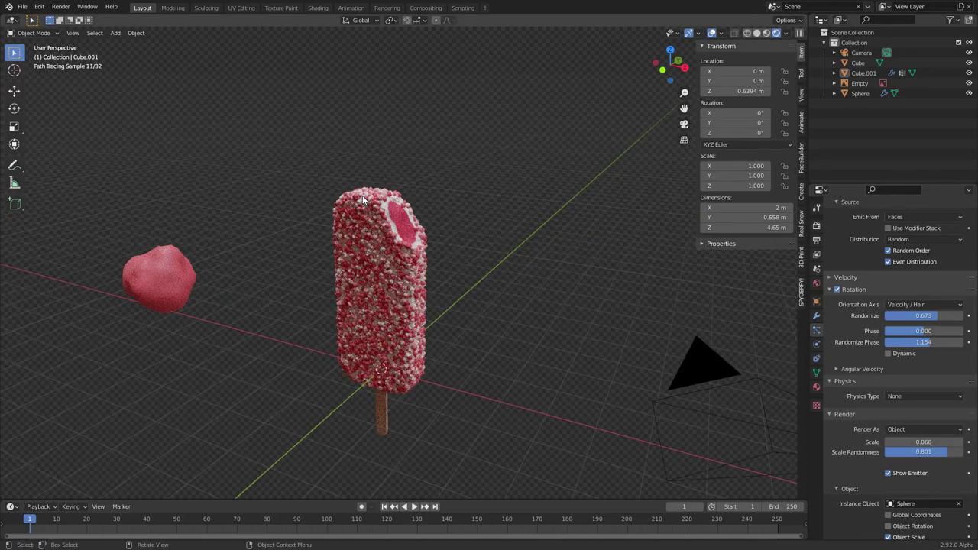
- Set the sprinkle particle Number to 7000 and inspect the coating up close and from a distance
scroll(913, 268, "up", 5)
left_click(914, 268)
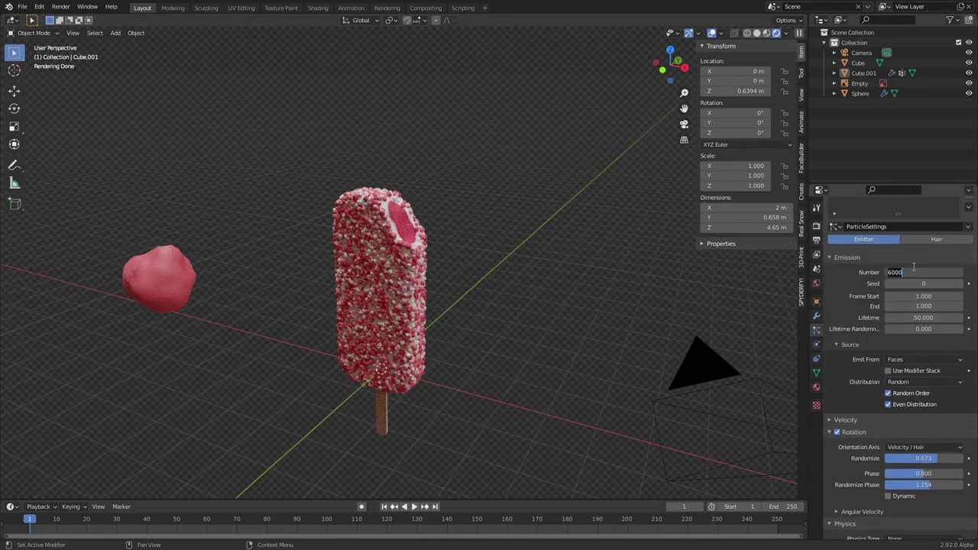
type("7000")
key("Return")
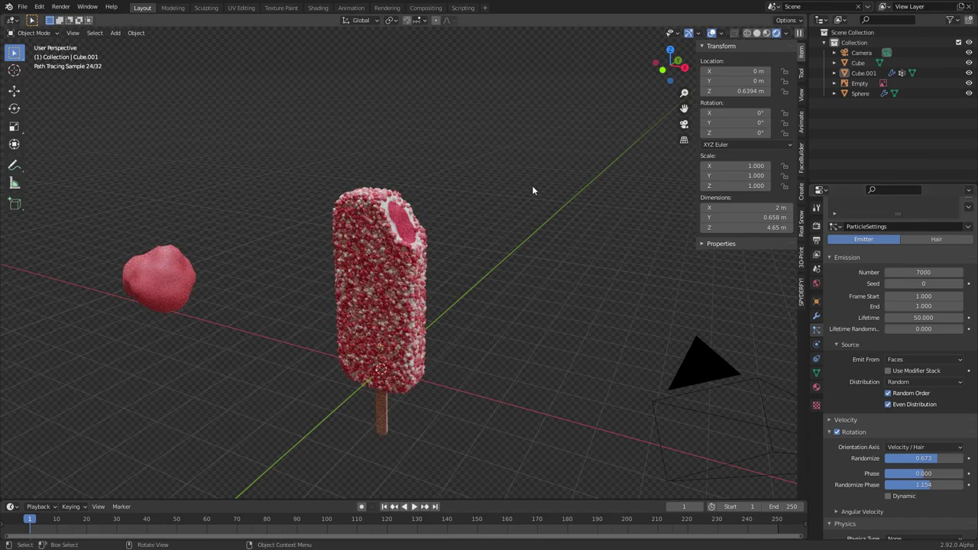
middle_click_drag(532, 185, 510, 187)
scroll(456, 198, "up", 5)
scroll(470, 205, "down", 5)
left_click_drag(430, 392, 338, 264)
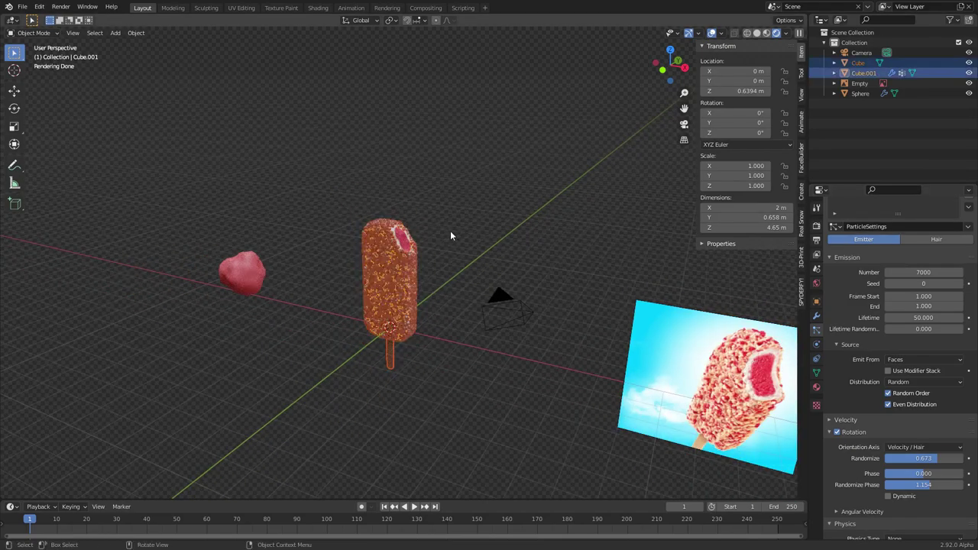
key("r")
key("z")
key("Escape")
left_click(459, 278)
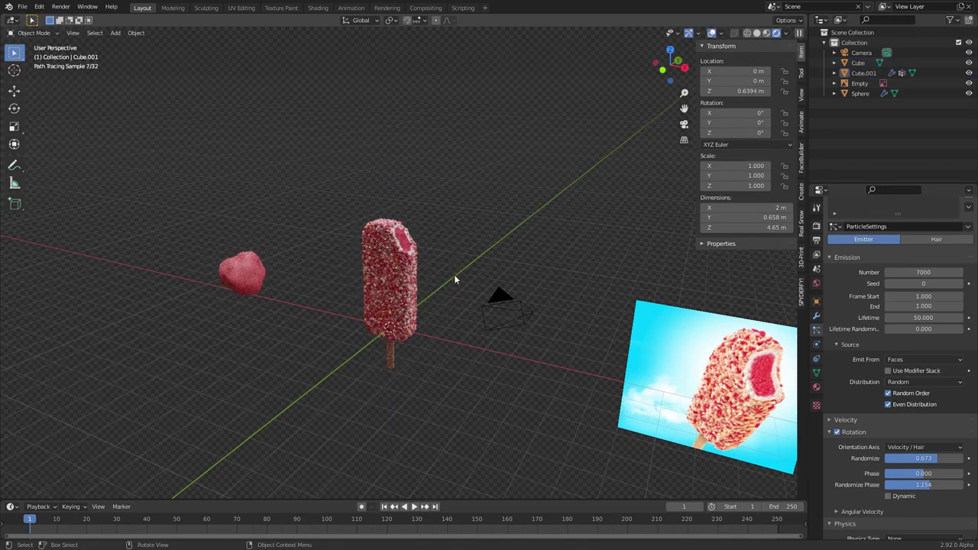
- Try to join the sprinkle-coated ice-cream bar and its wooden stick into one object, check the sprinkles, and undo the join
scroll(436, 306, "up", 3)
left_click_drag(501, 167, 361, 430)
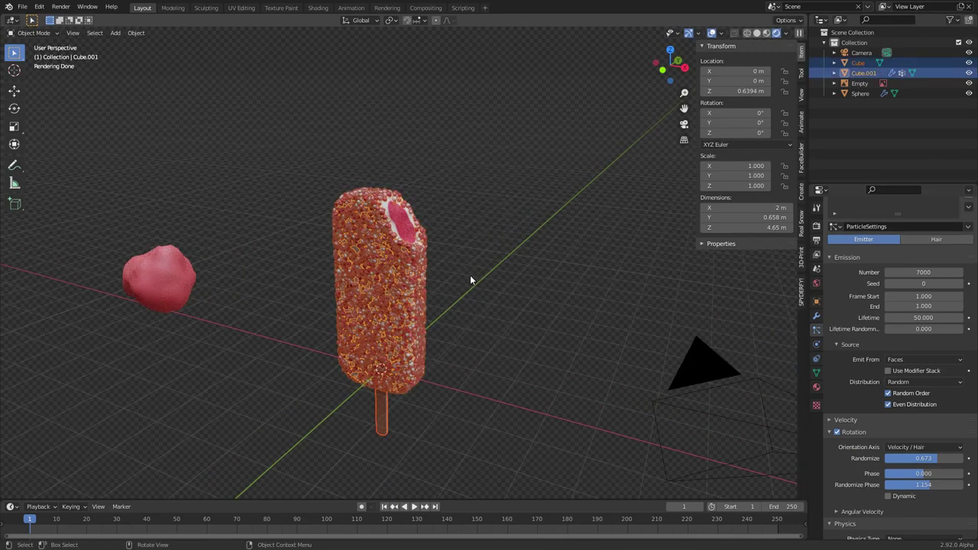
left_click(816, 316)
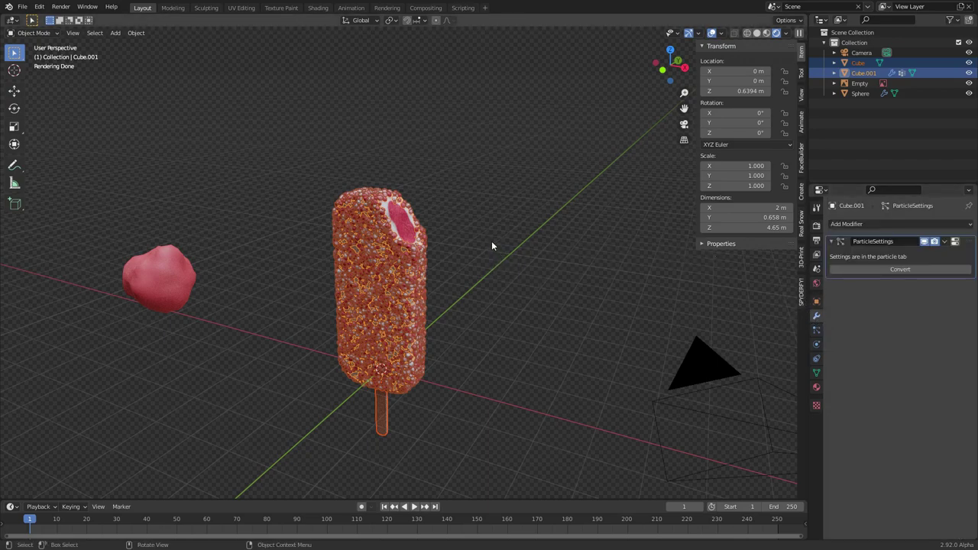
left_click_drag(540, 192, 318, 457)
key("F3")
type("join")
key("Down")
key("Down")
key("Down")
key("Down")
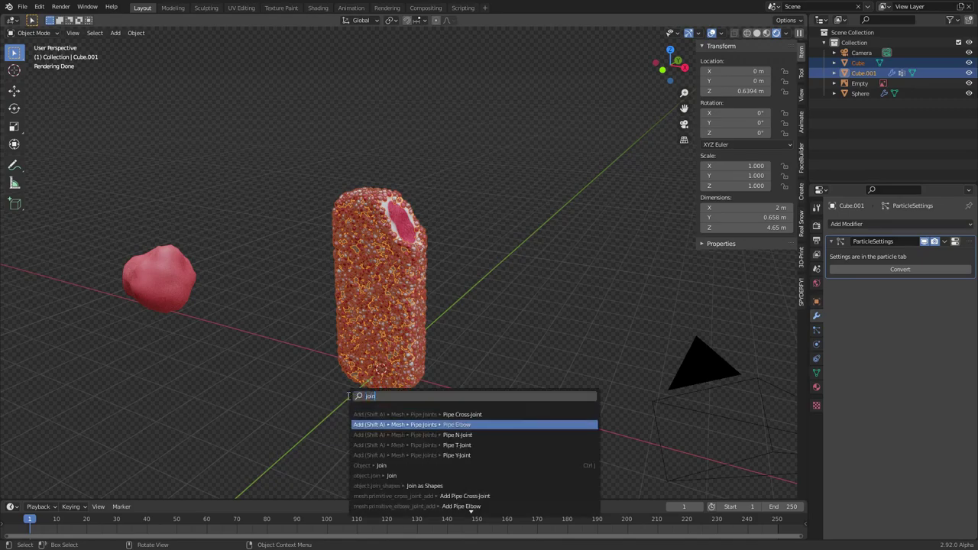
key("Down")
key("Return")
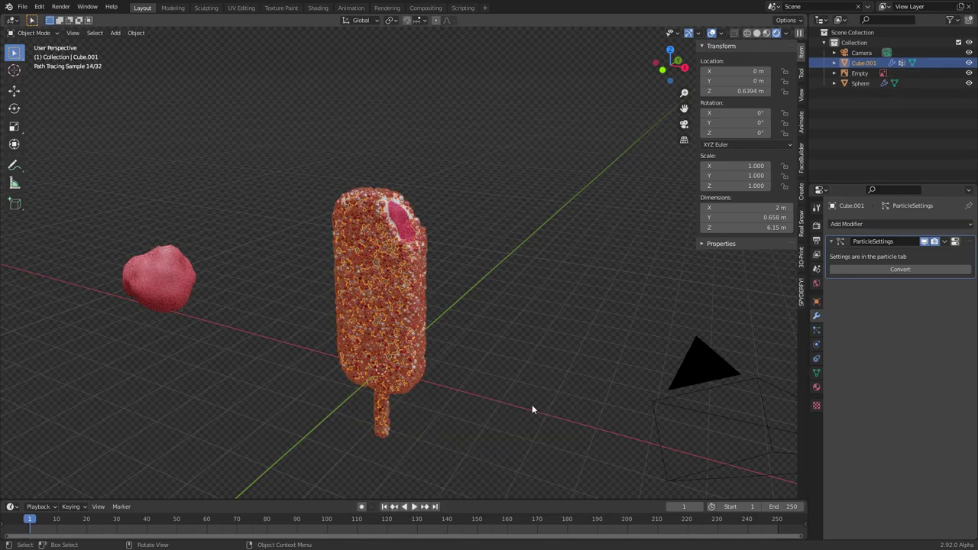
mouse_move(422, 394)
middle_mouse_down()
mouse_move(455, 353)
mouse_move(447, 342)
middle_mouse_up()
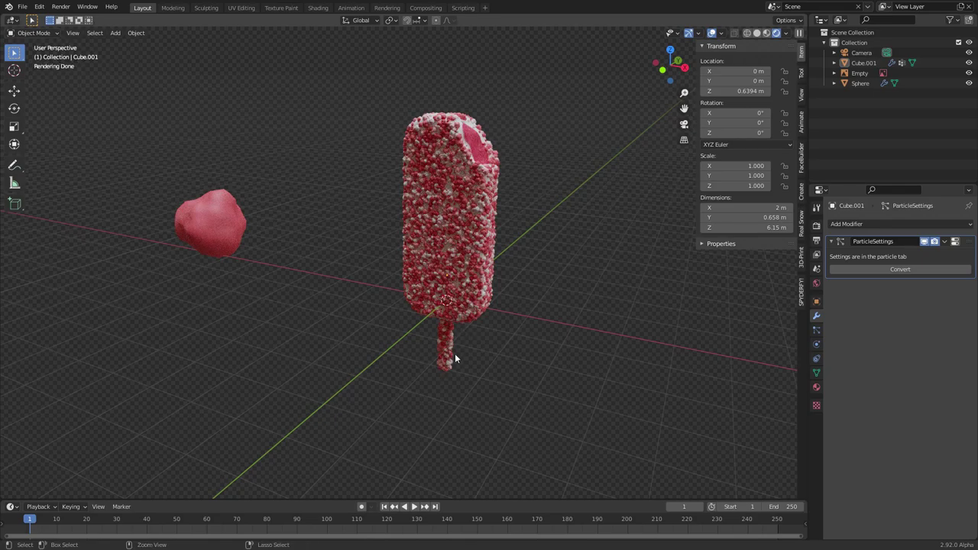
key("ctrl+z")
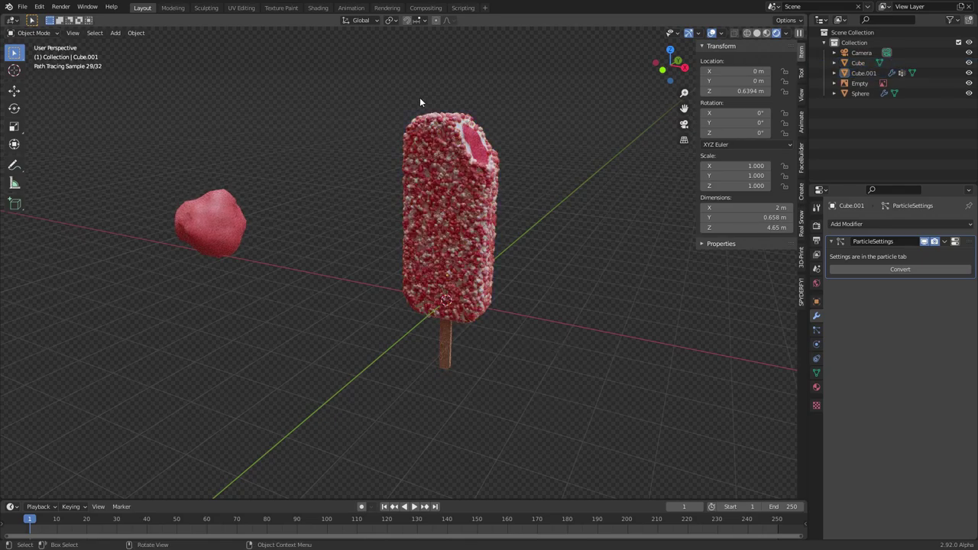
scroll(527, 233, "down", 3)
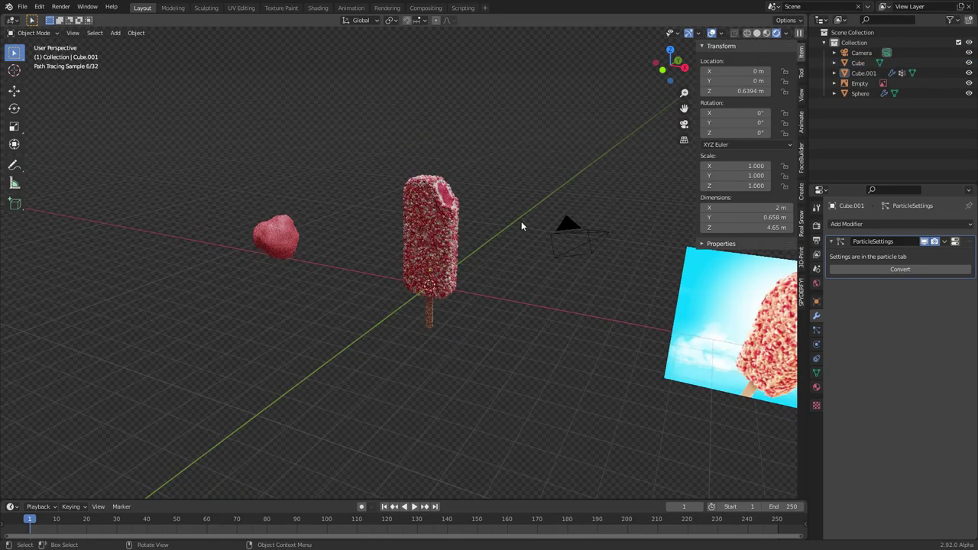
scroll(486, 218, "up", 3)
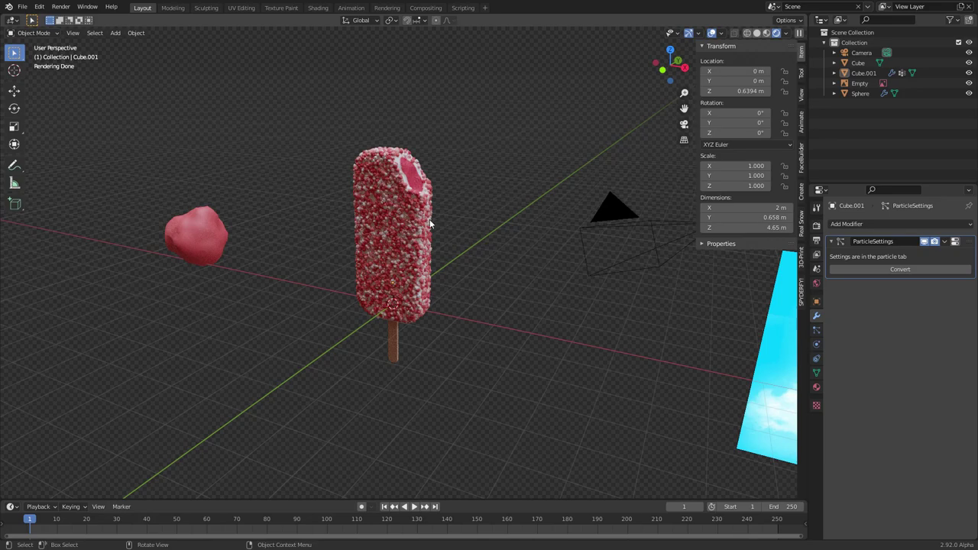
scroll(430, 222, "down", 2)
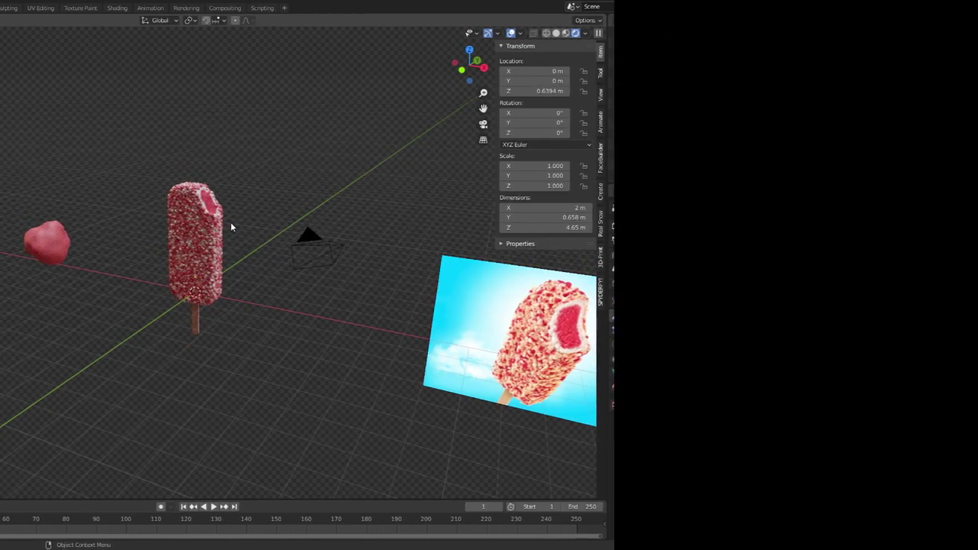
scroll(237, 223, "up", 5)
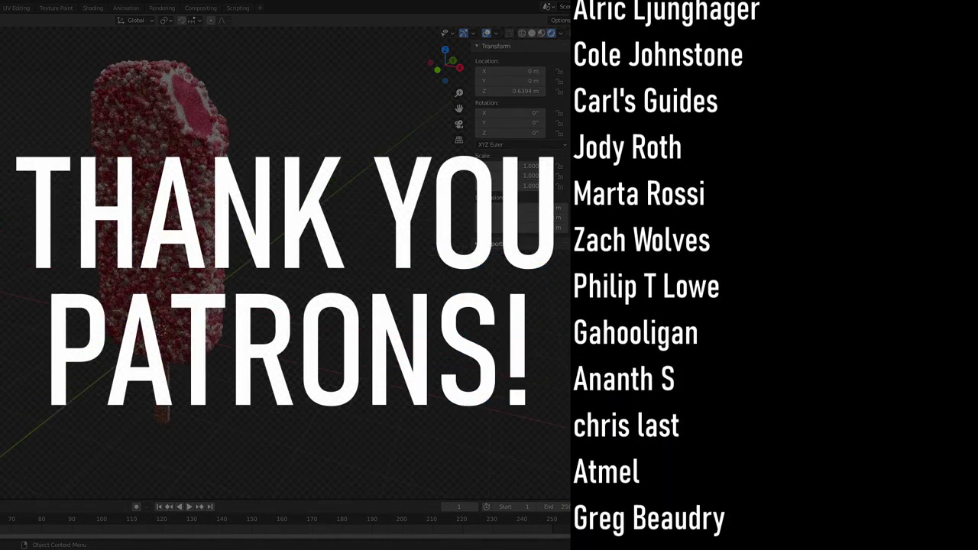